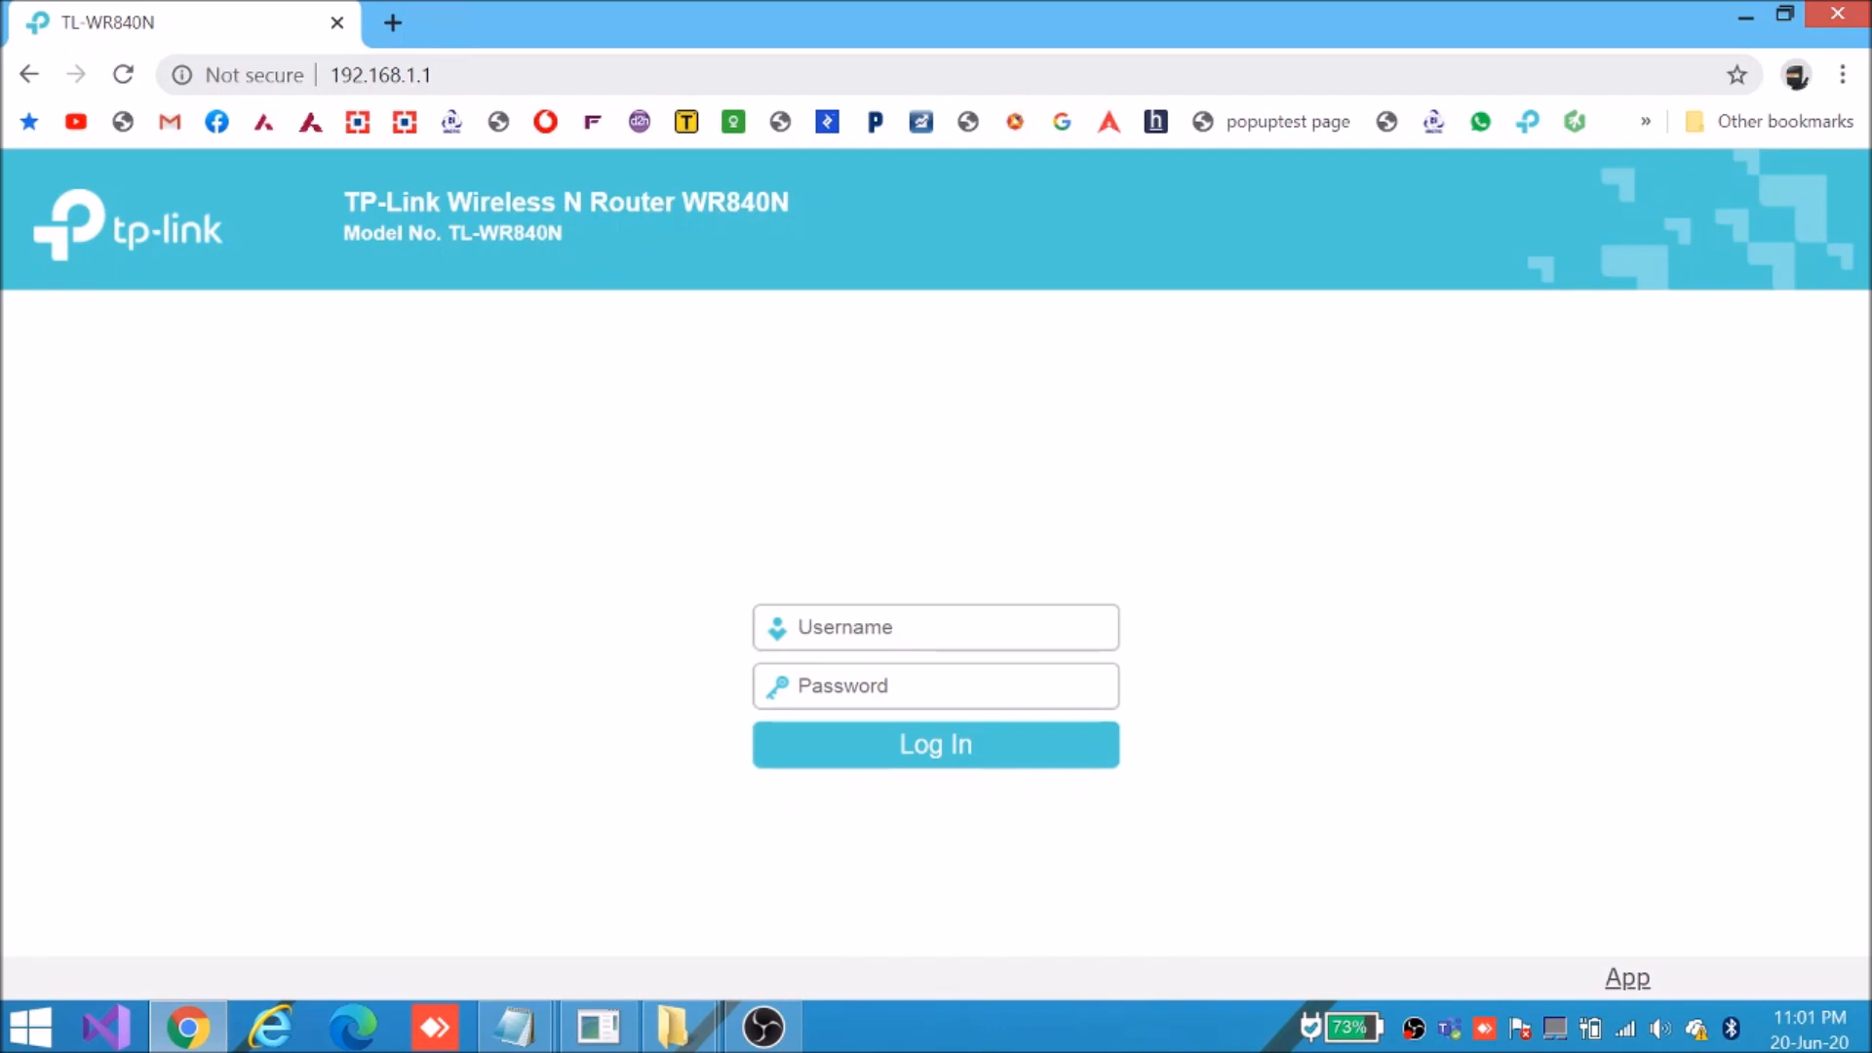
Log in to the TL-WR840N admin with the admin username and password
{"action": "left_click", "coordinate": [381, 75]}
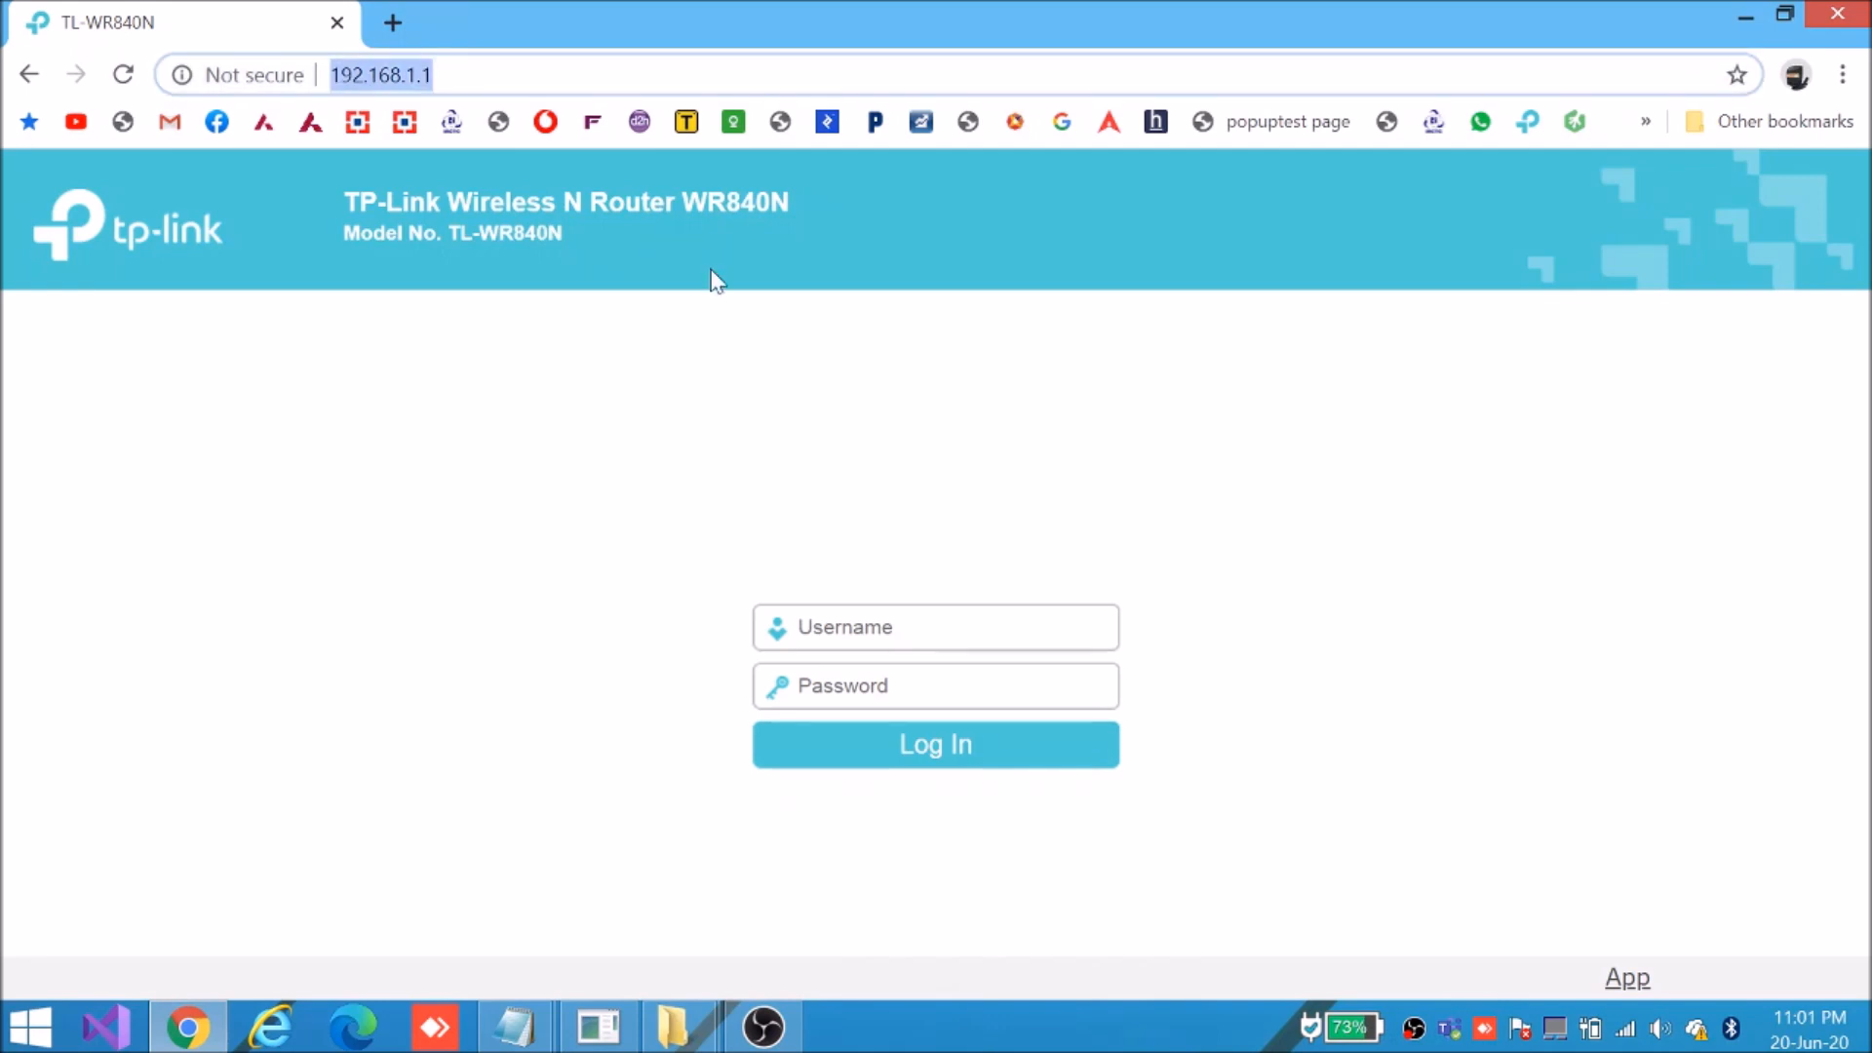
{"action": "left_click", "coordinate": [906, 627]}
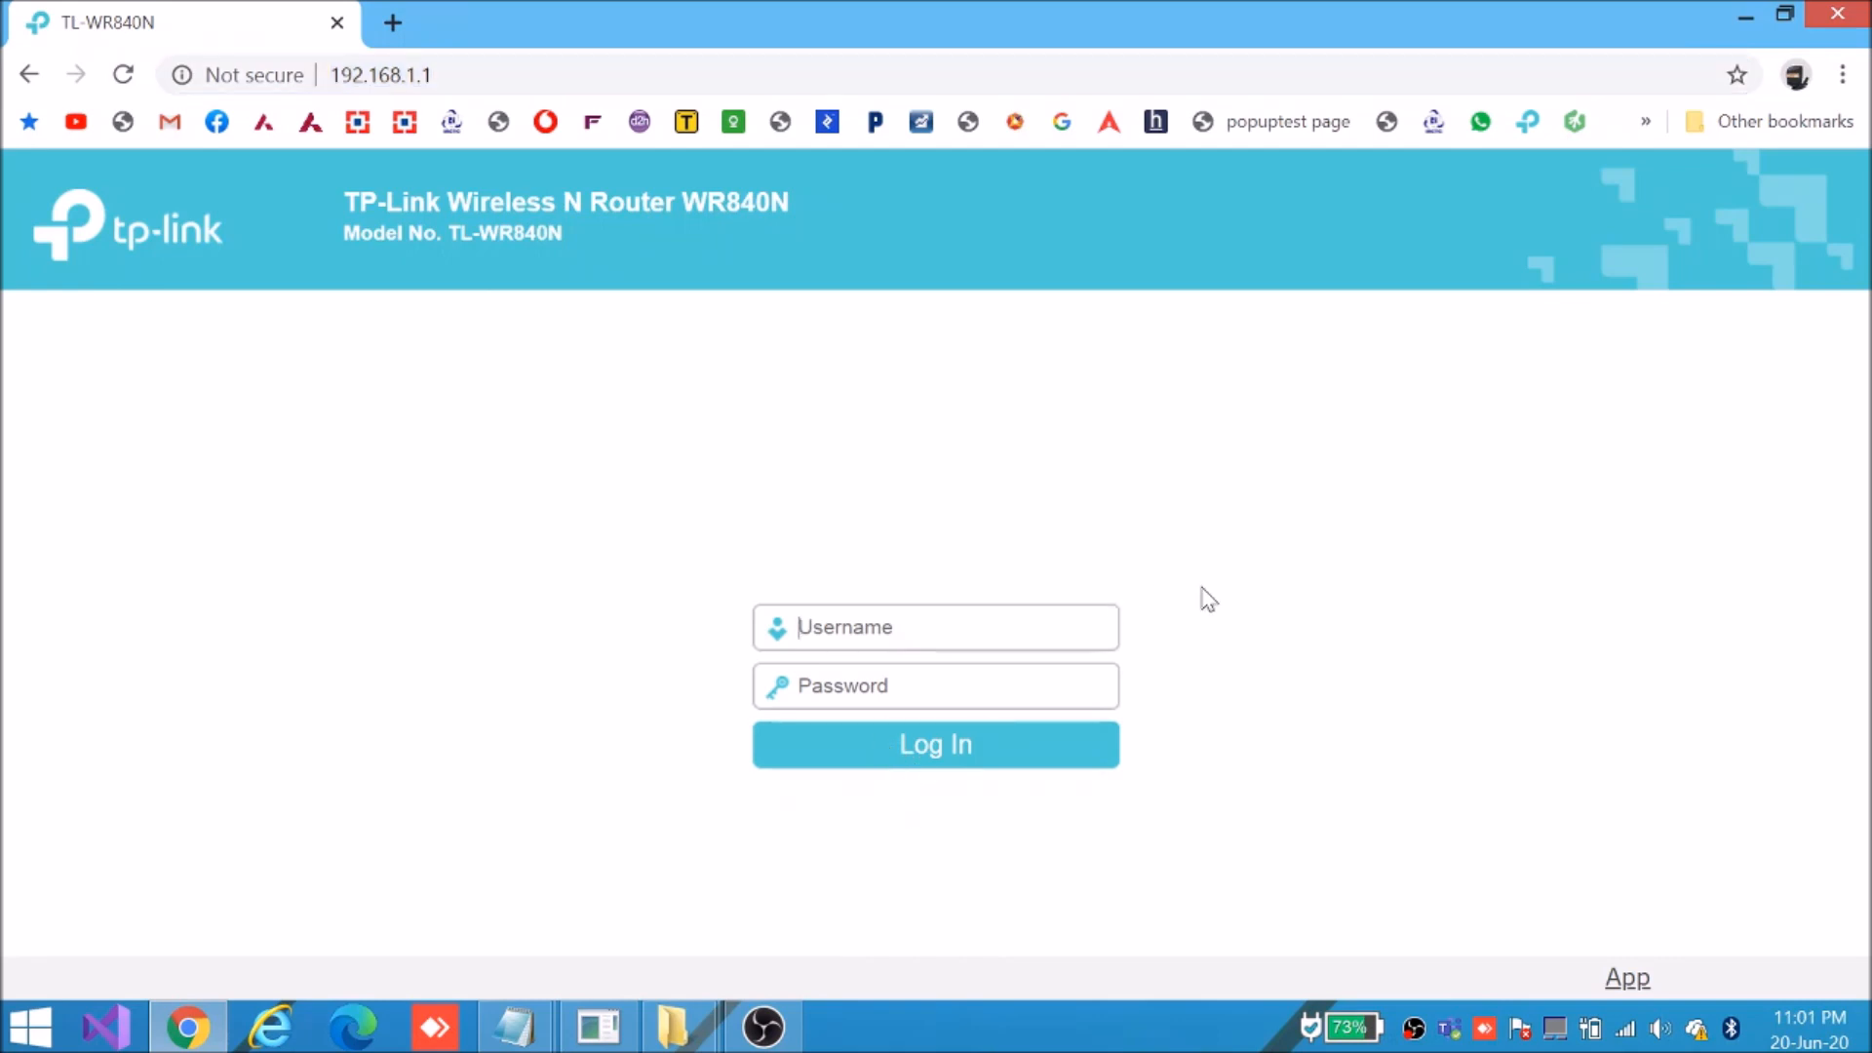
{"action": "type", "text": "admin"}
{"action": "key", "text": "Tab"}
{"action": "type", "text": "ad"}
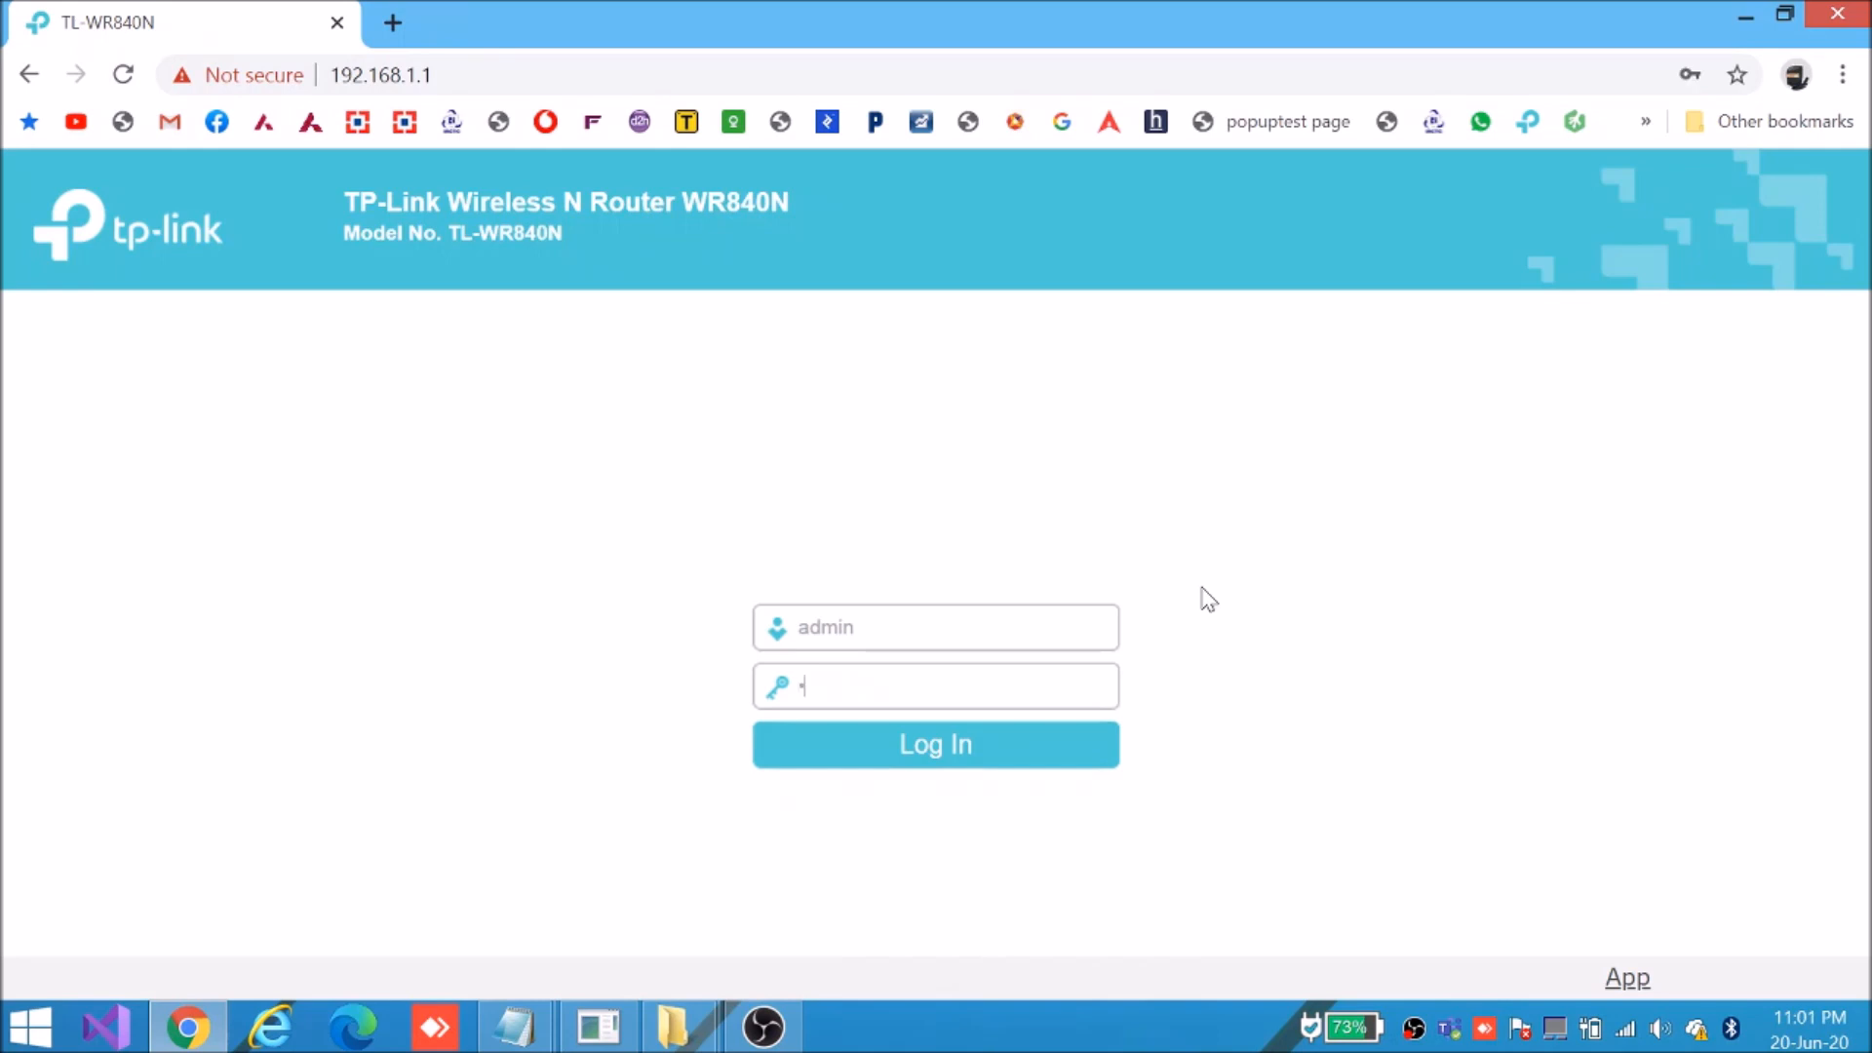
{"action": "type", "text": "min"}
{"action": "left_click", "coordinate": [930, 758]}
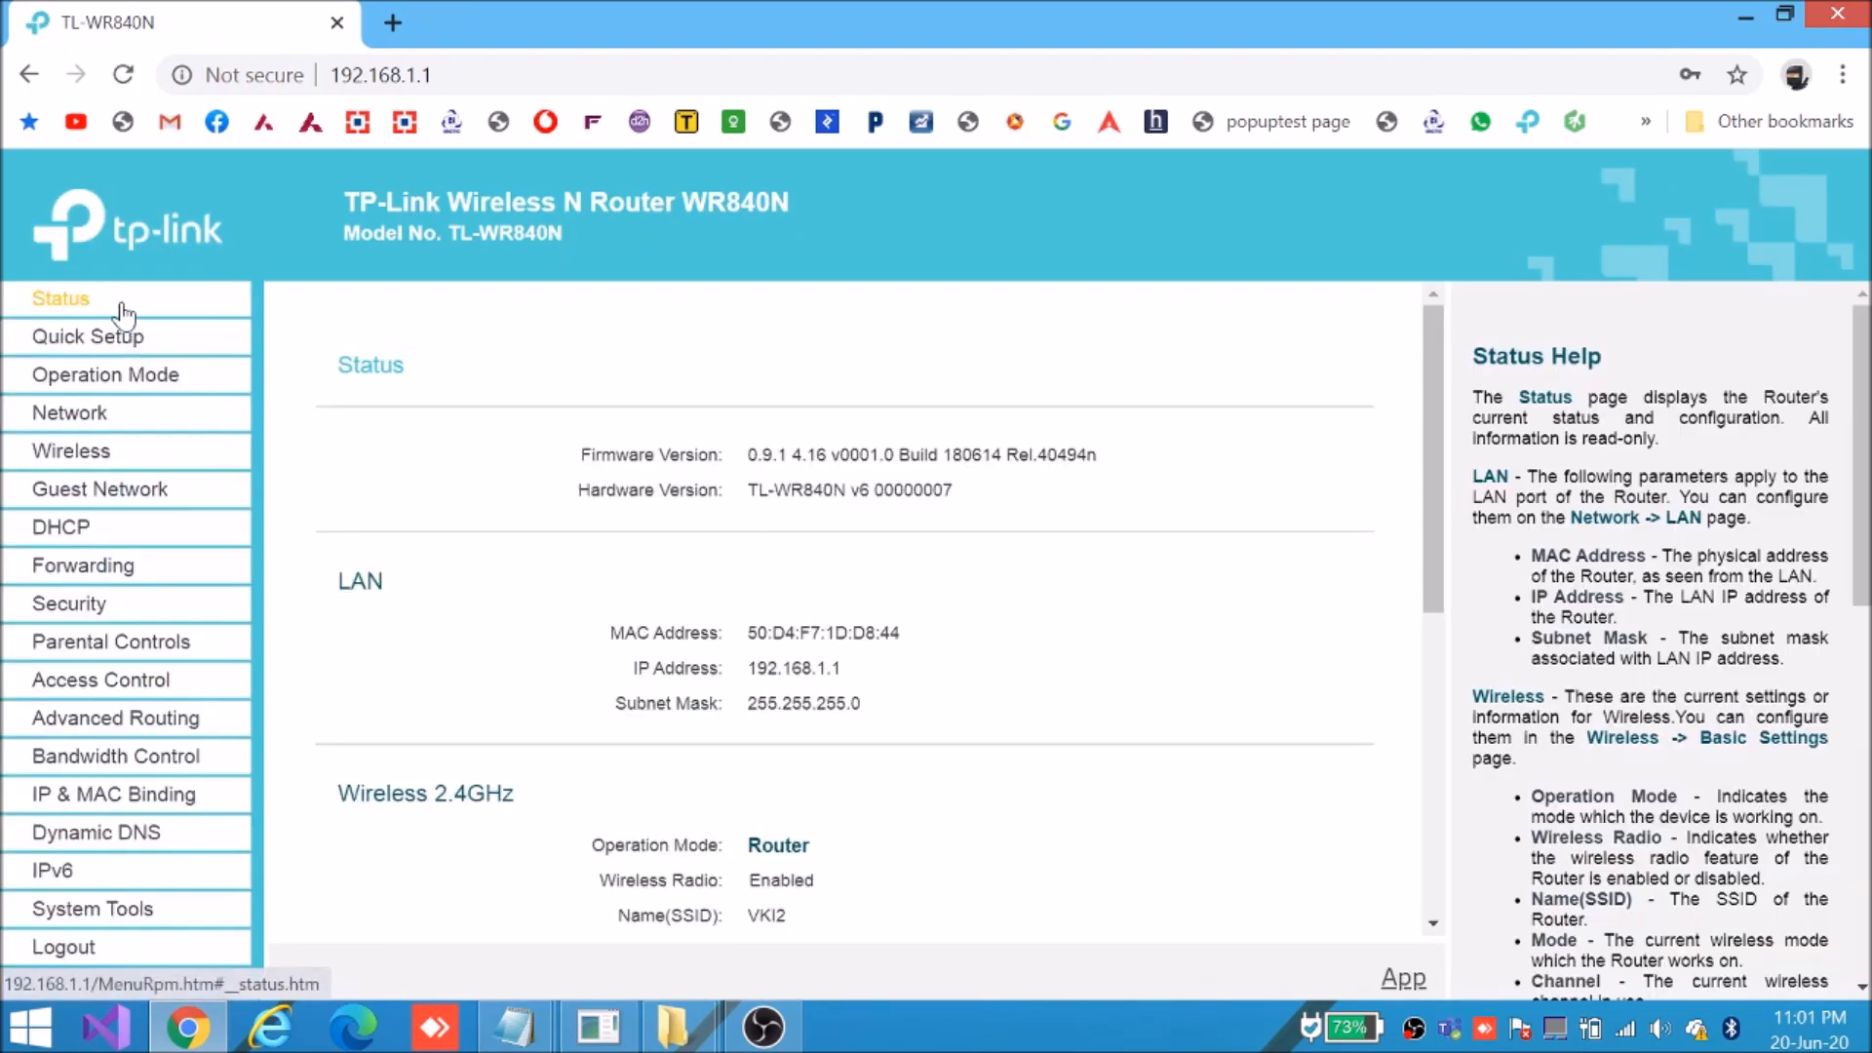
Open the DHCP Clients List and select the OnePlus5T's MAC address 94:65:2D:F1:60:AA
{"action": "left_click", "coordinate": [61, 531]}
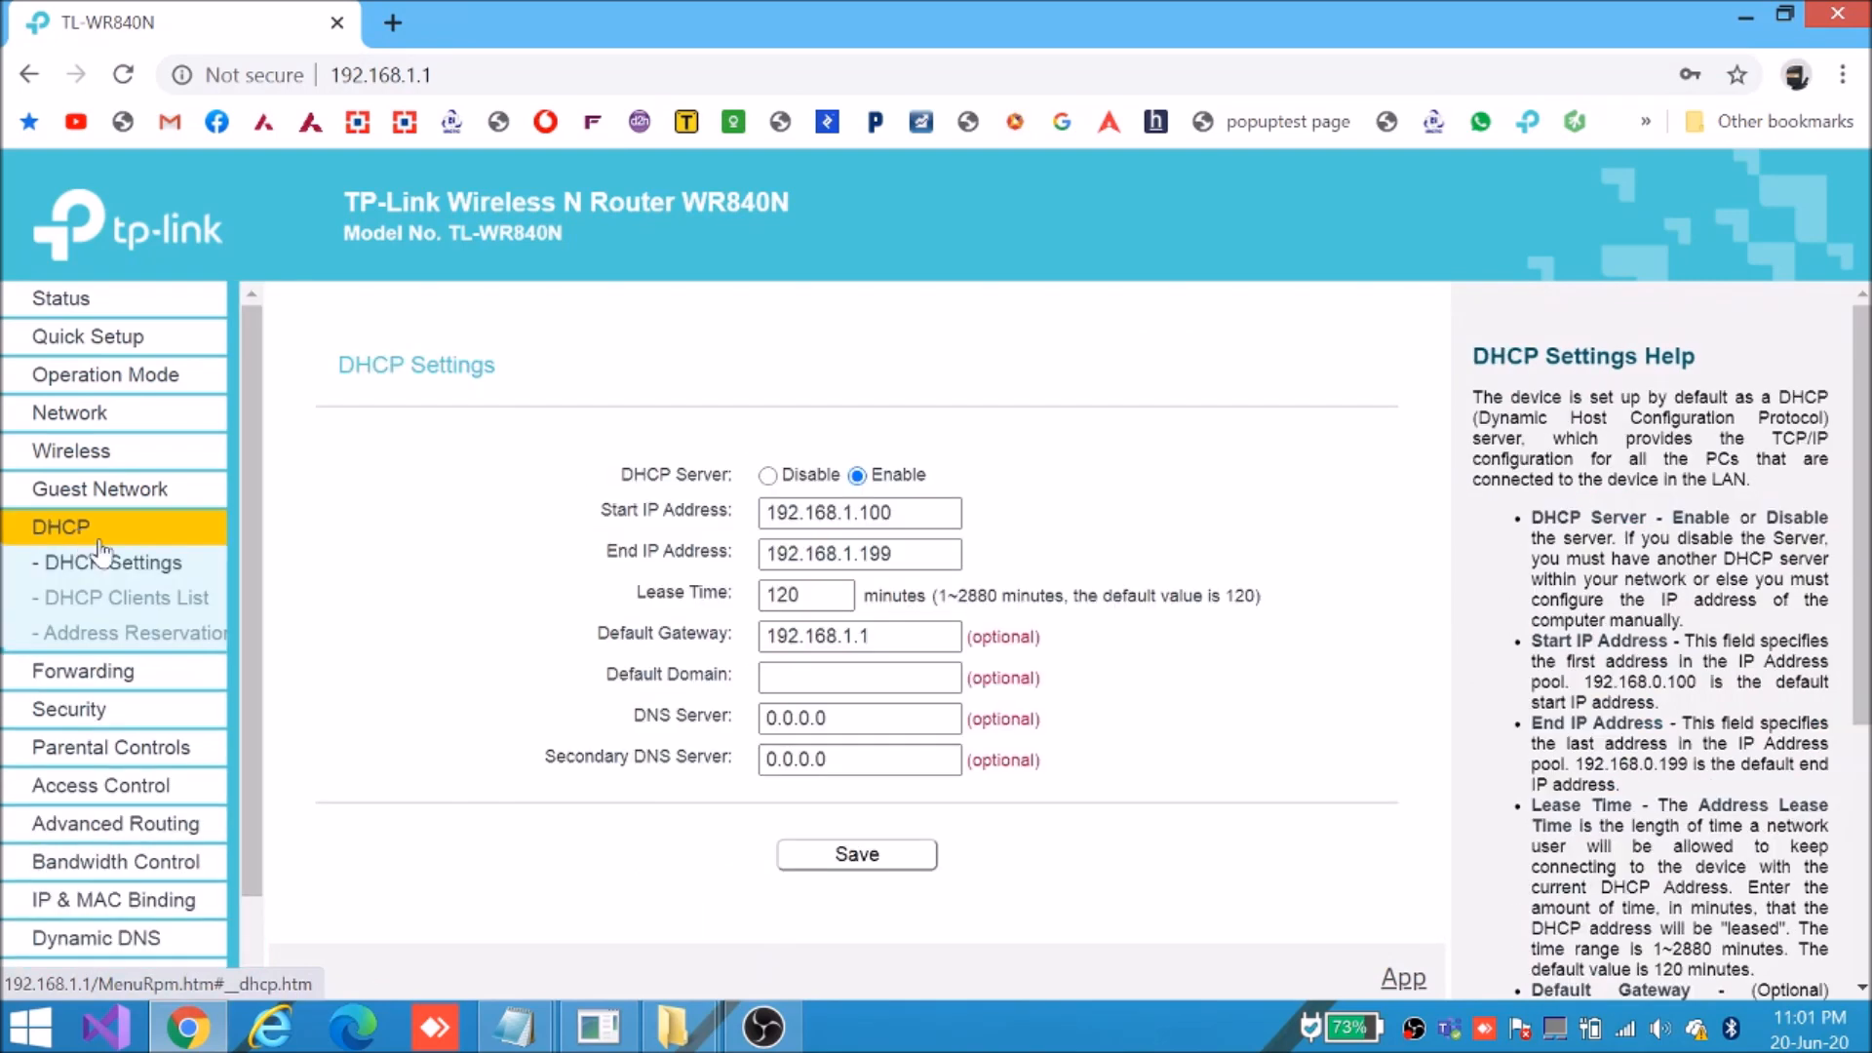
{"action": "left_click", "coordinate": [124, 602]}
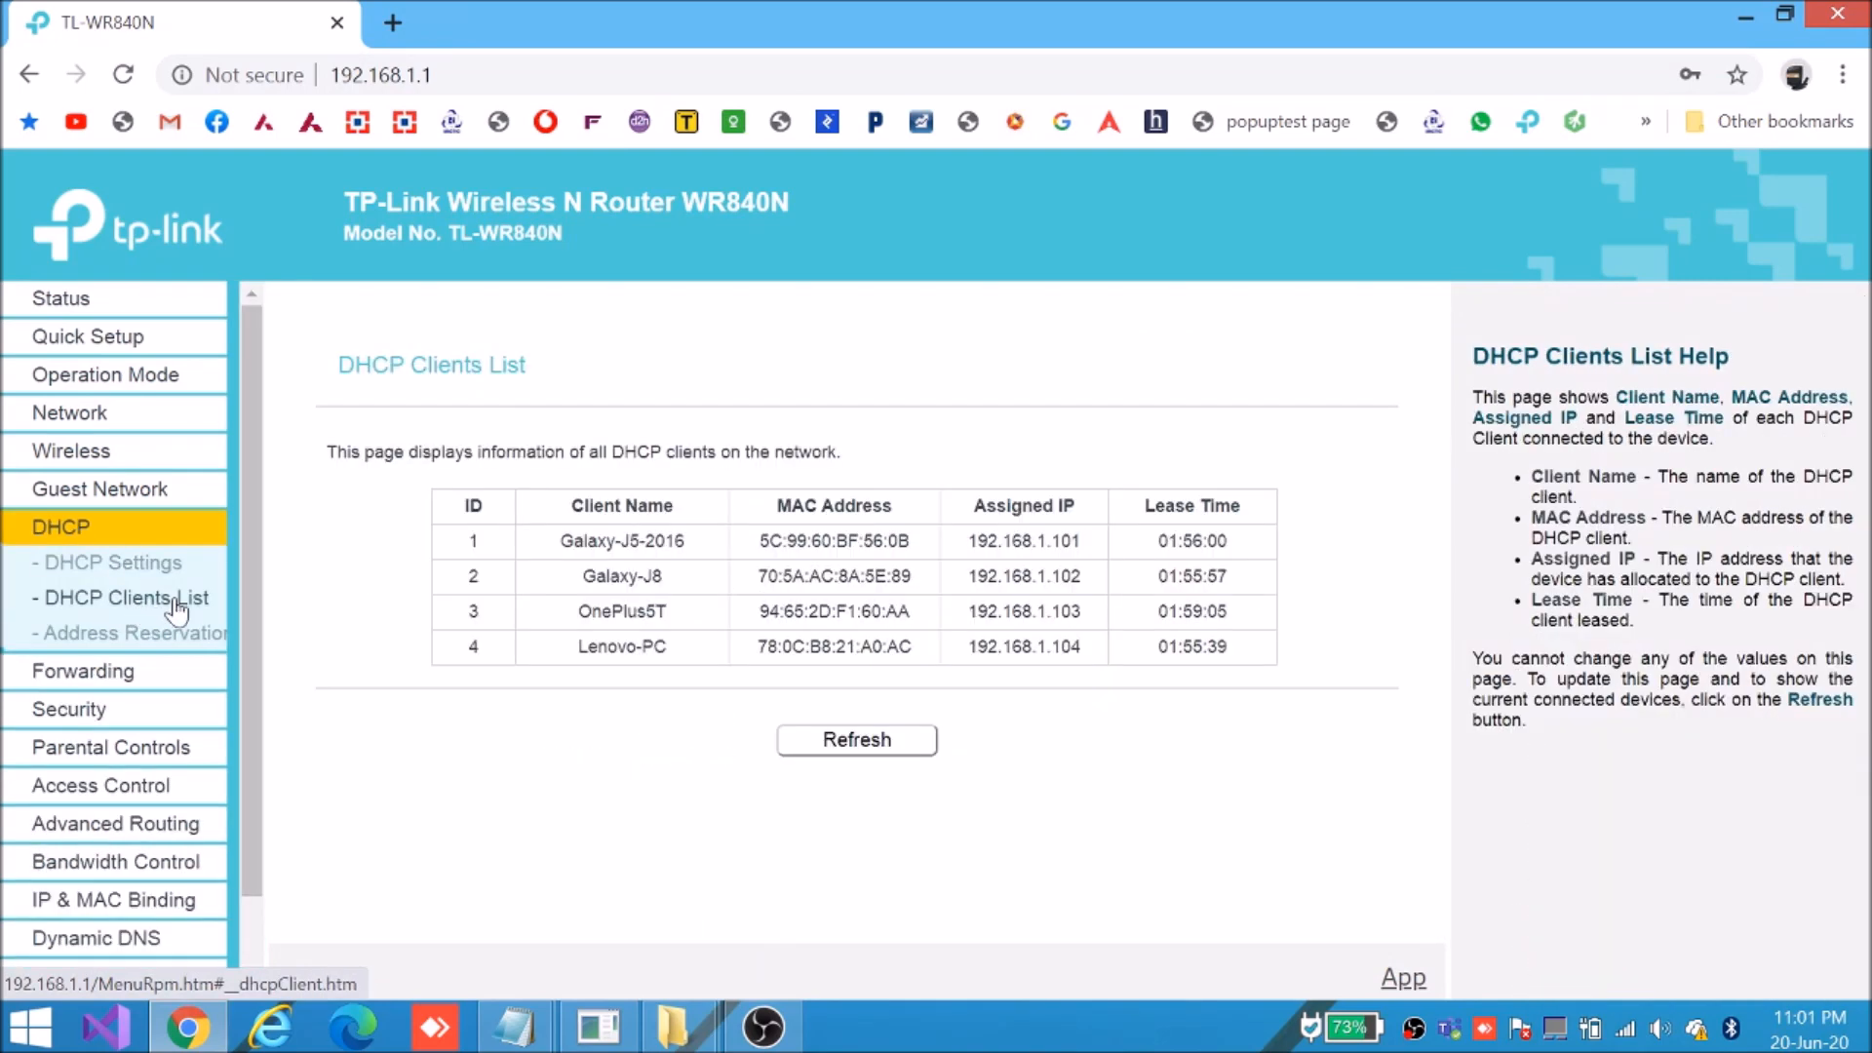
{"action": "left_click_drag", "start_coordinate": [573, 541], "coordinate": [1240, 636]}
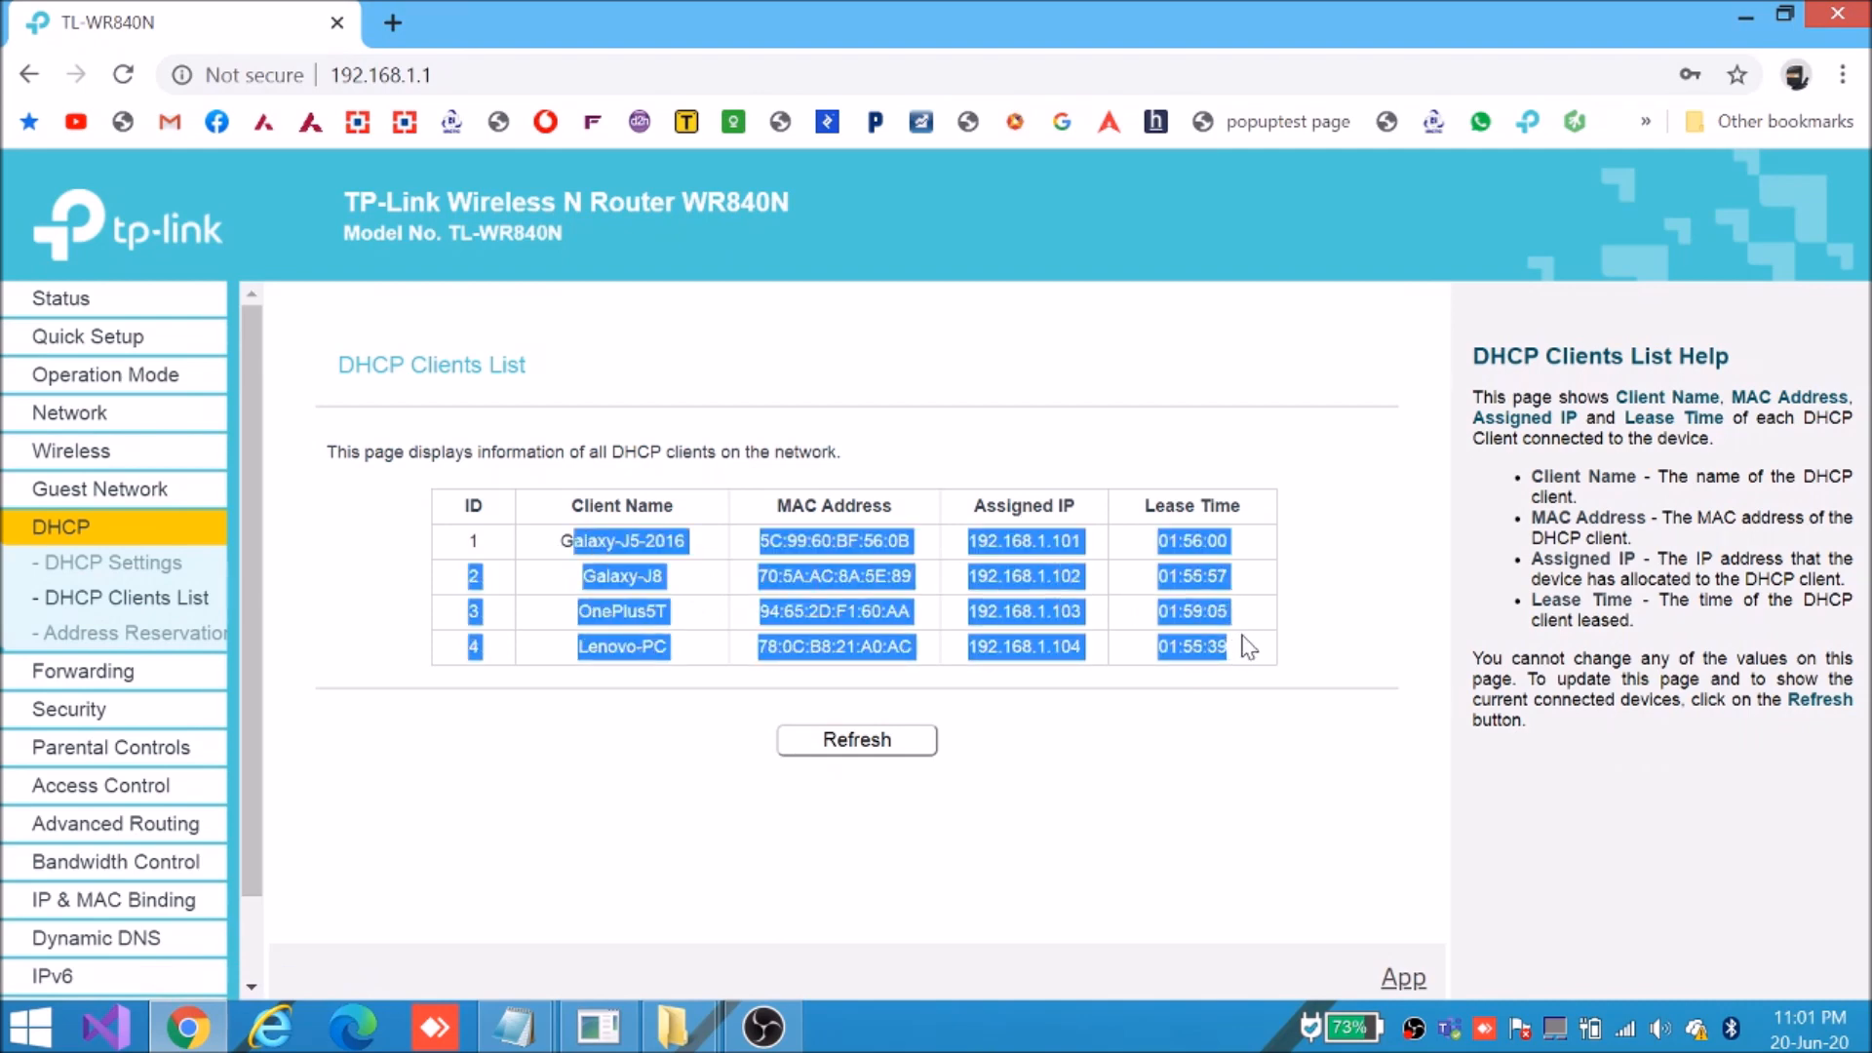
{"action": "left_click", "coordinate": [1250, 647]}
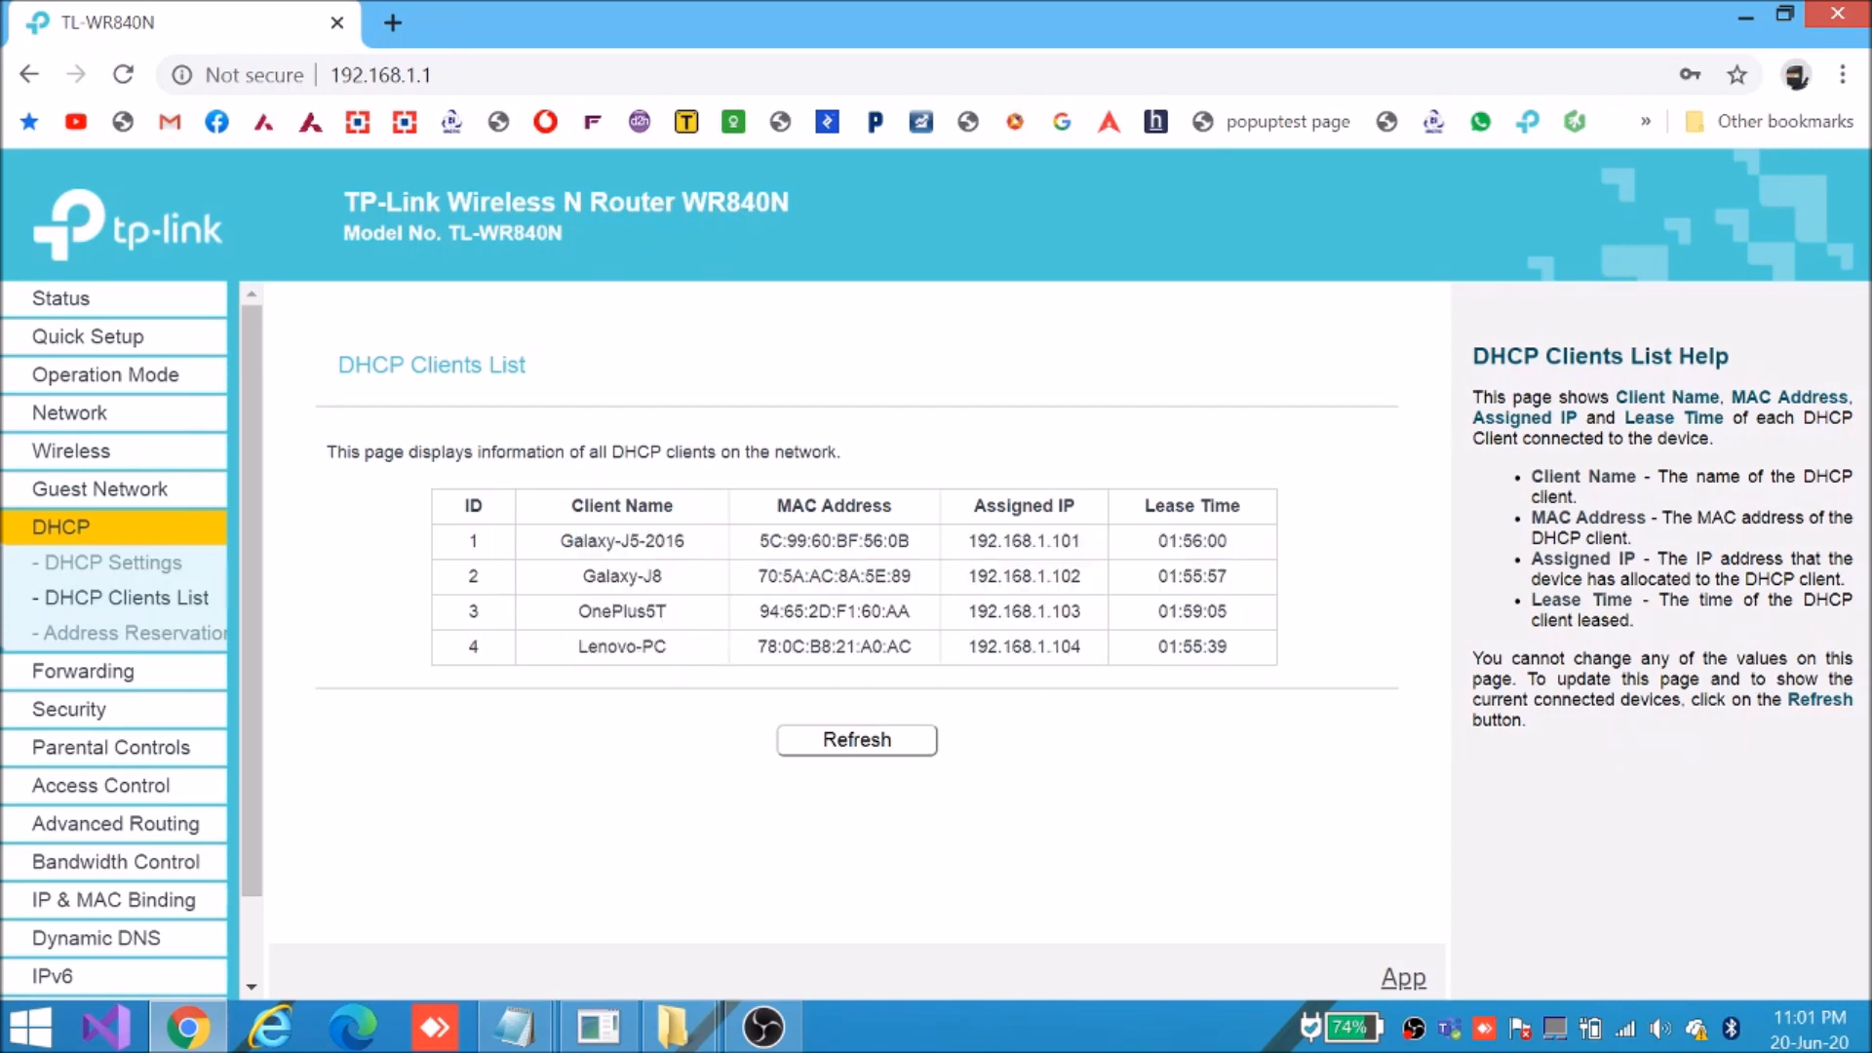
{"action": "left_click_drag", "start_coordinate": [759, 611], "coordinate": [923, 612]}
{"action": "key", "text": "ctrl+c"}
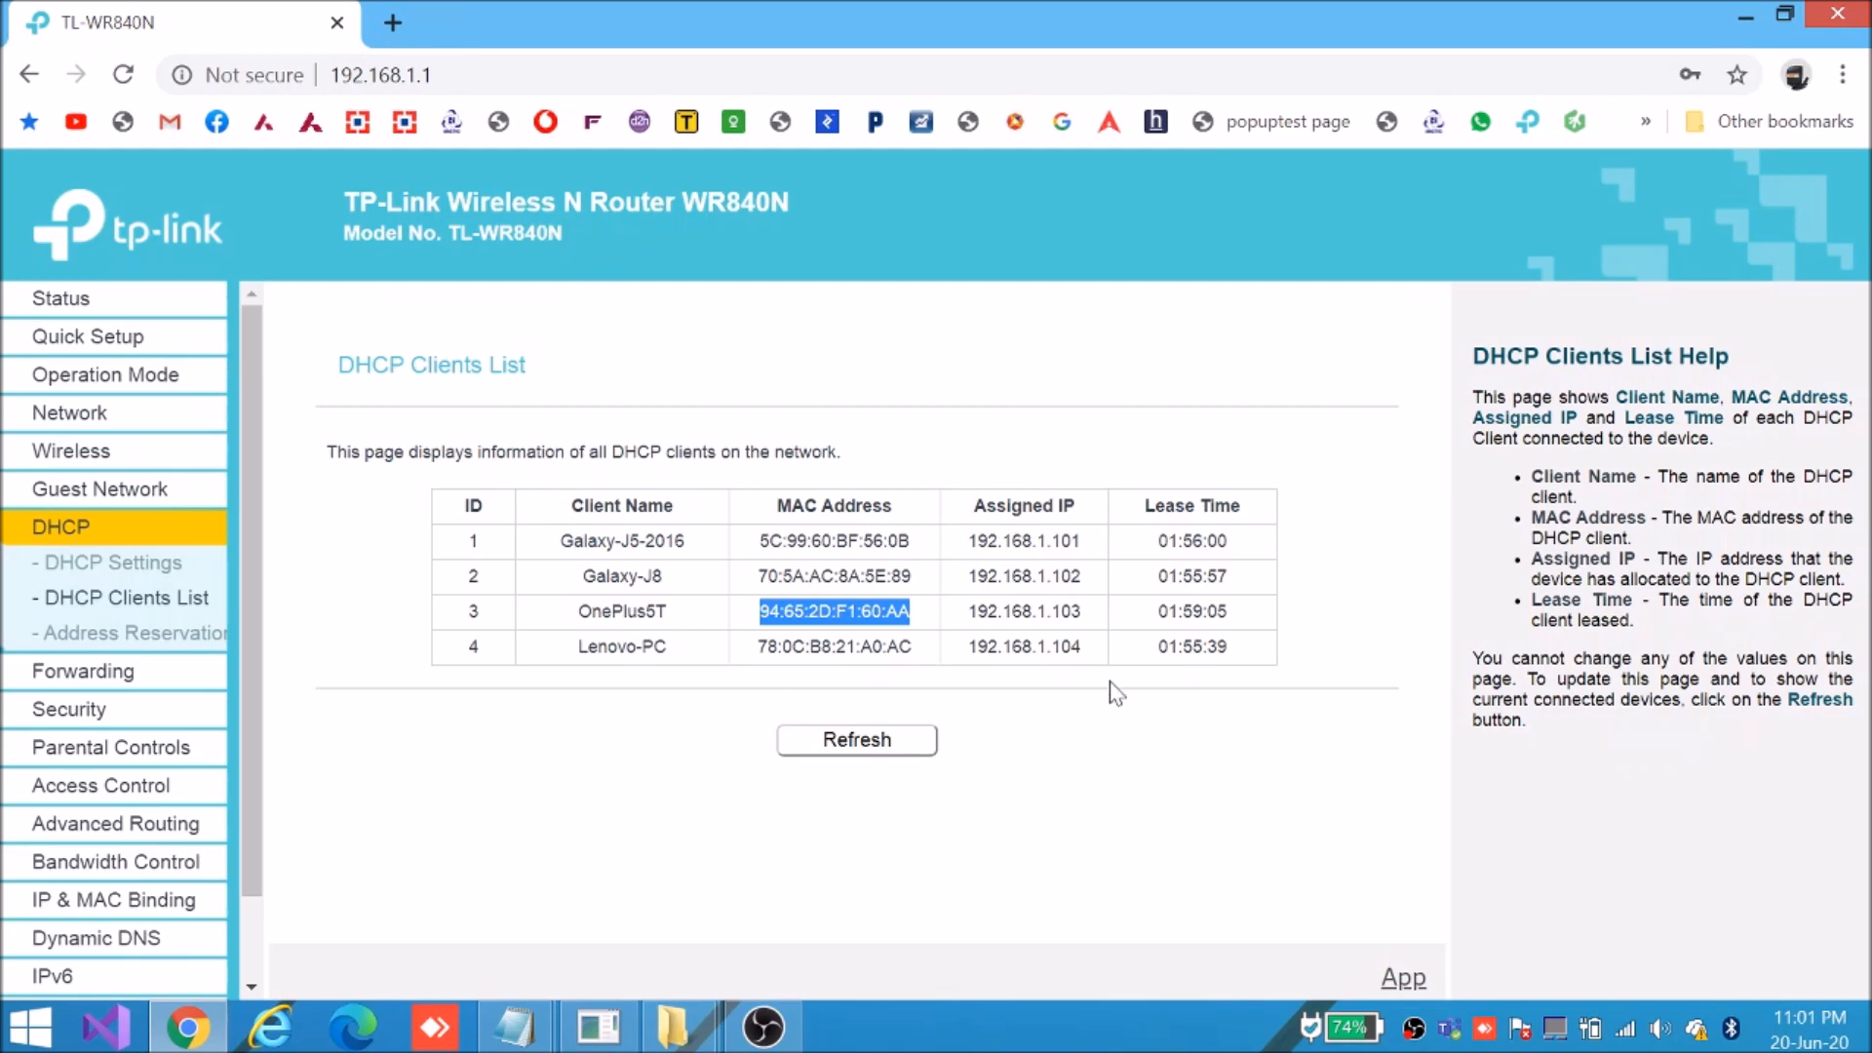
{"action": "left_click", "coordinate": [76, 464]}
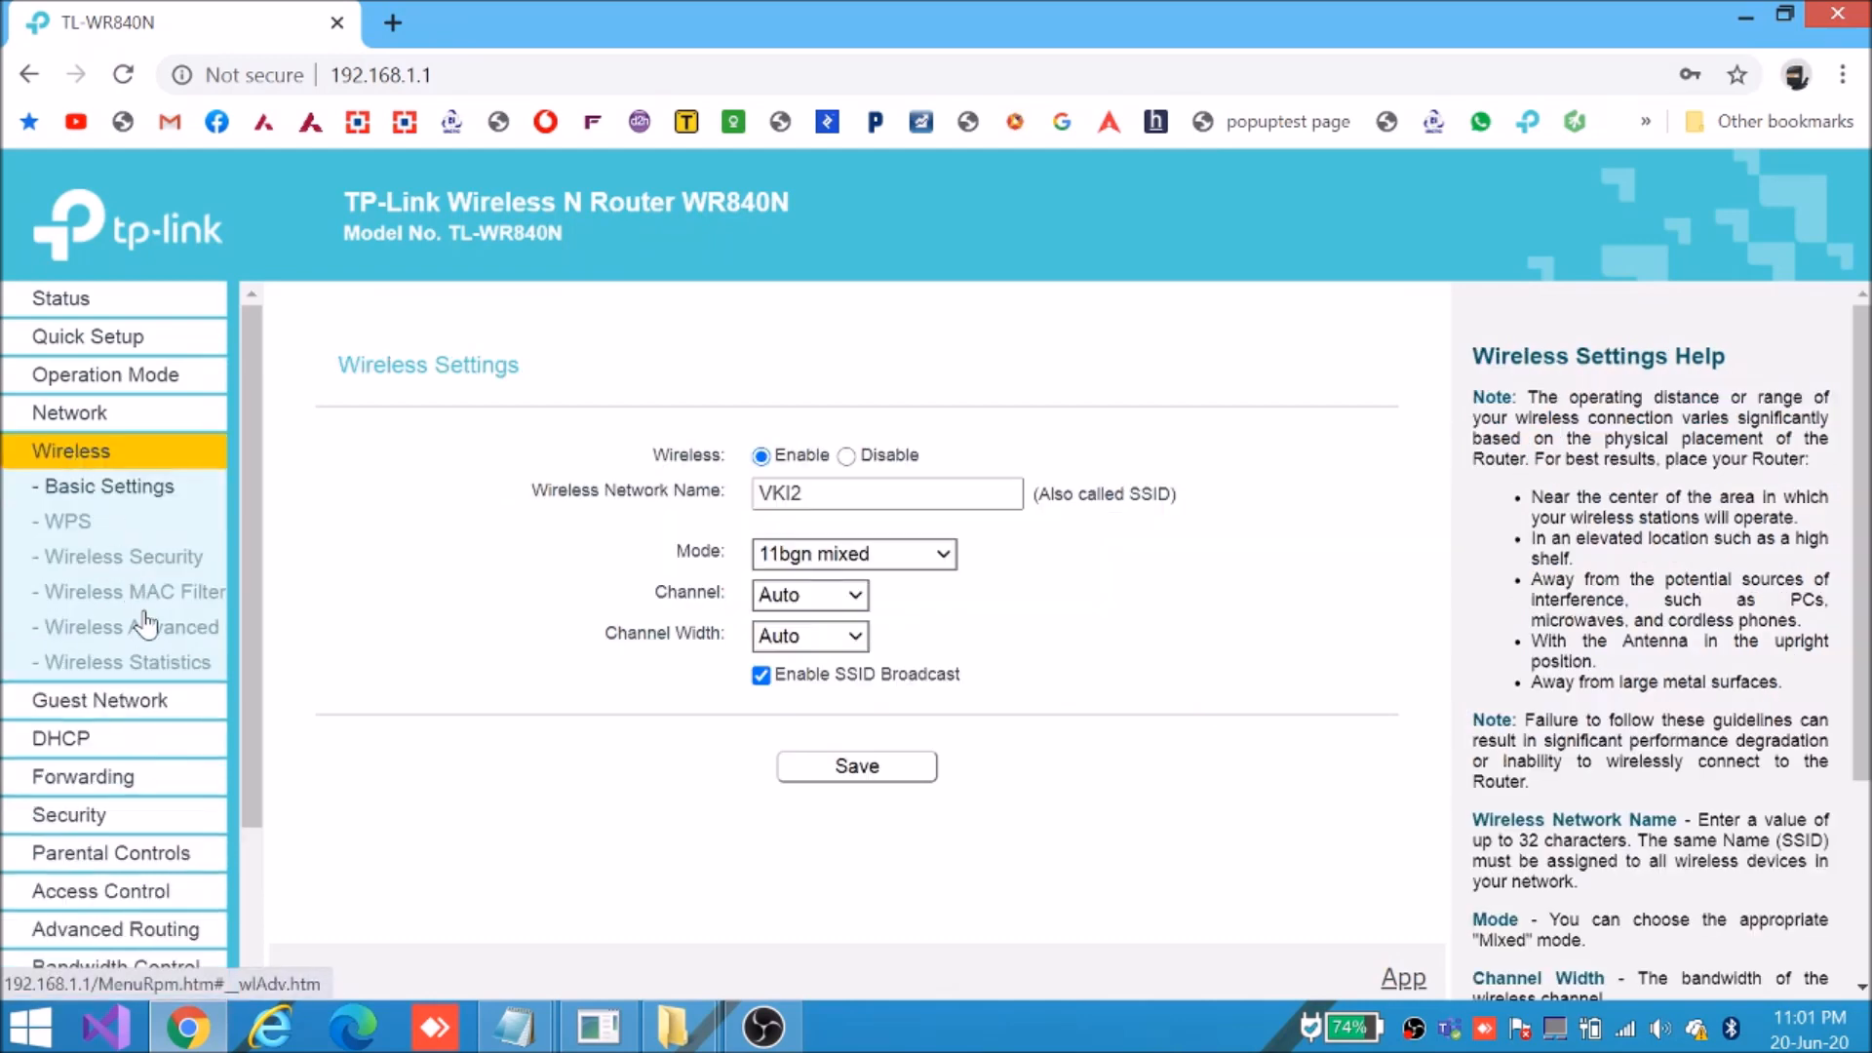
{"action": "left_click", "coordinate": [132, 594]}
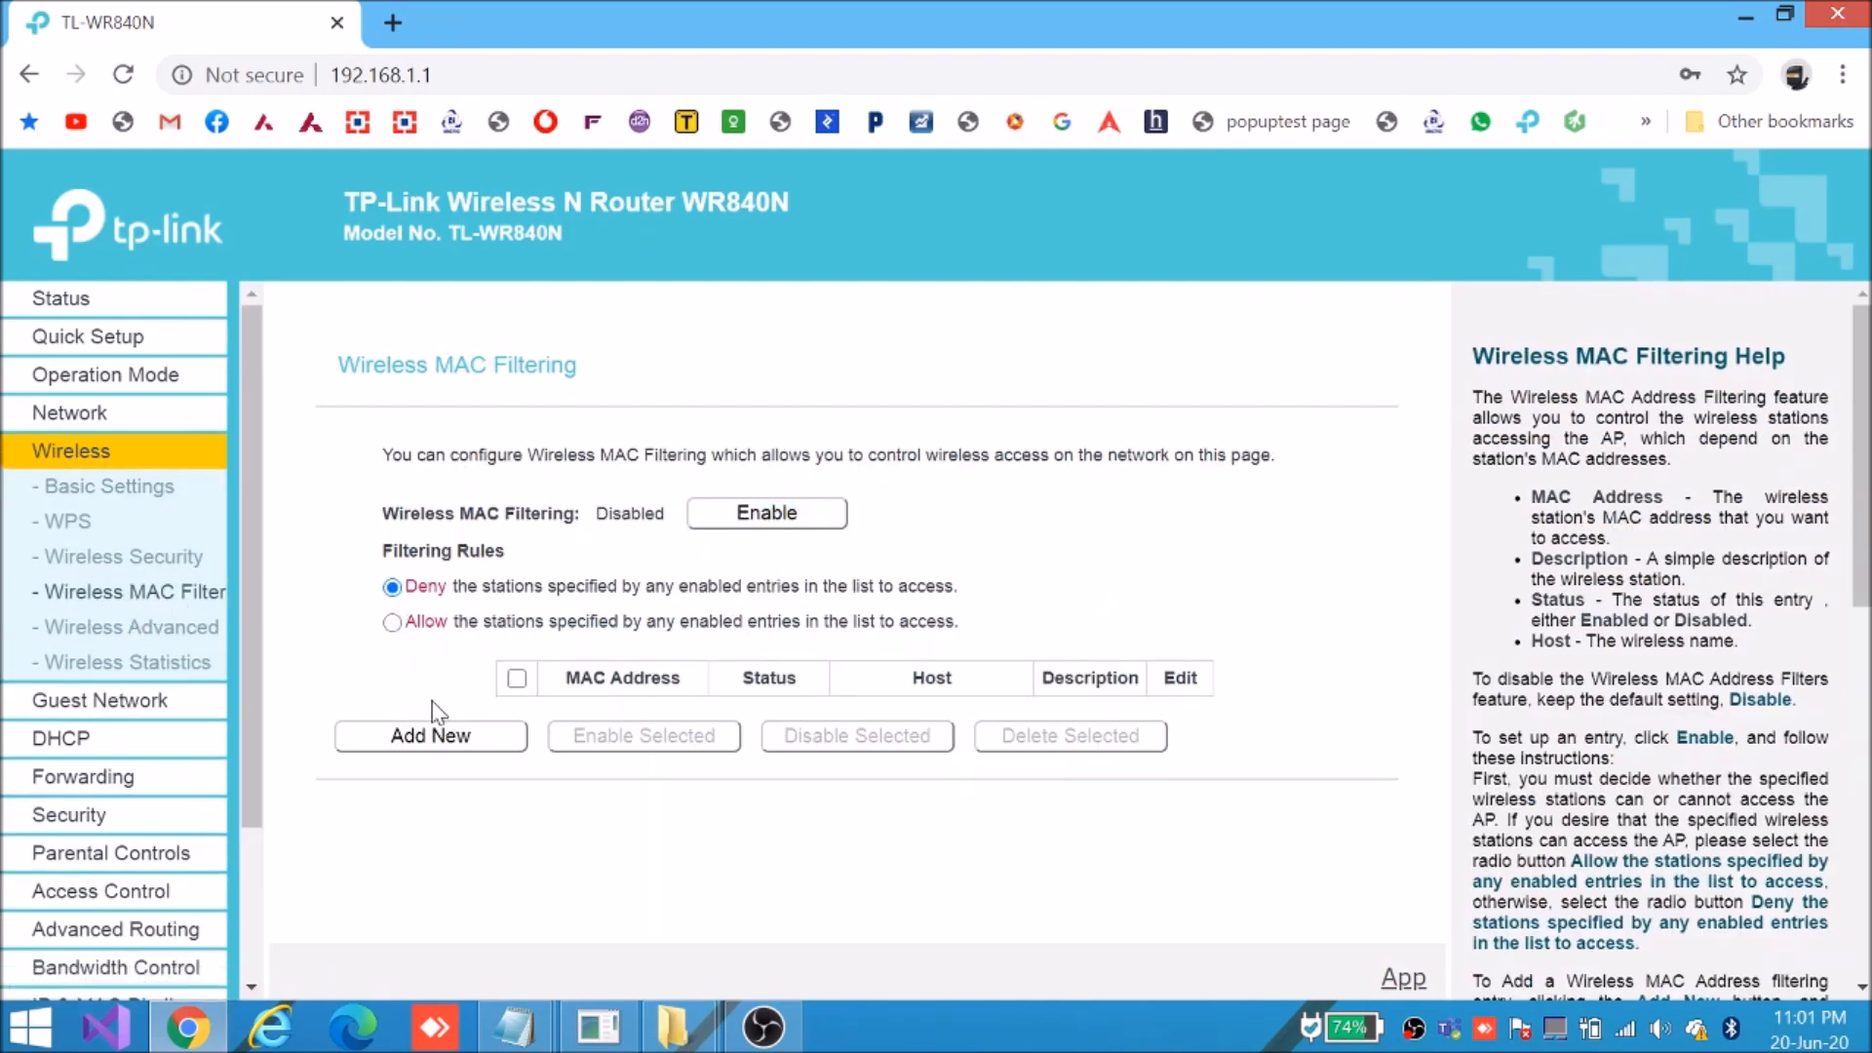
{"action": "left_click", "coordinate": [427, 741]}
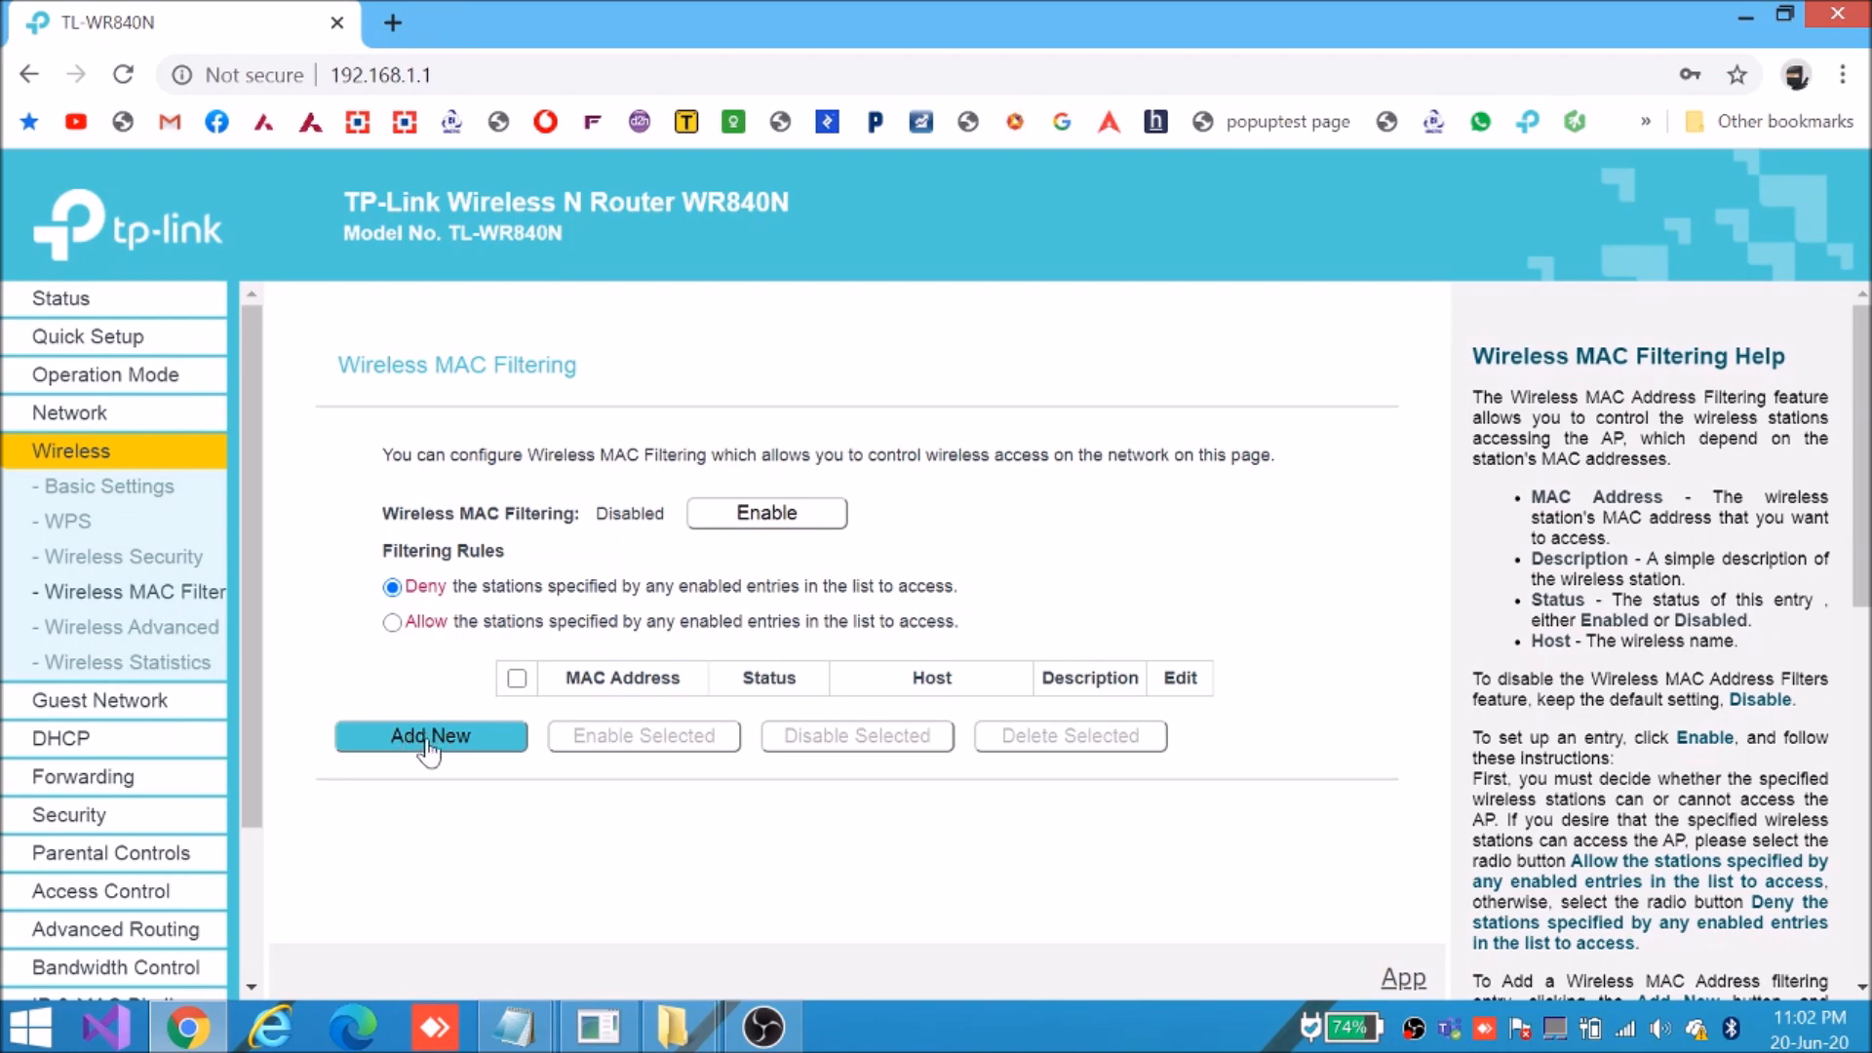
{"action": "left_click", "coordinate": [863, 512]}
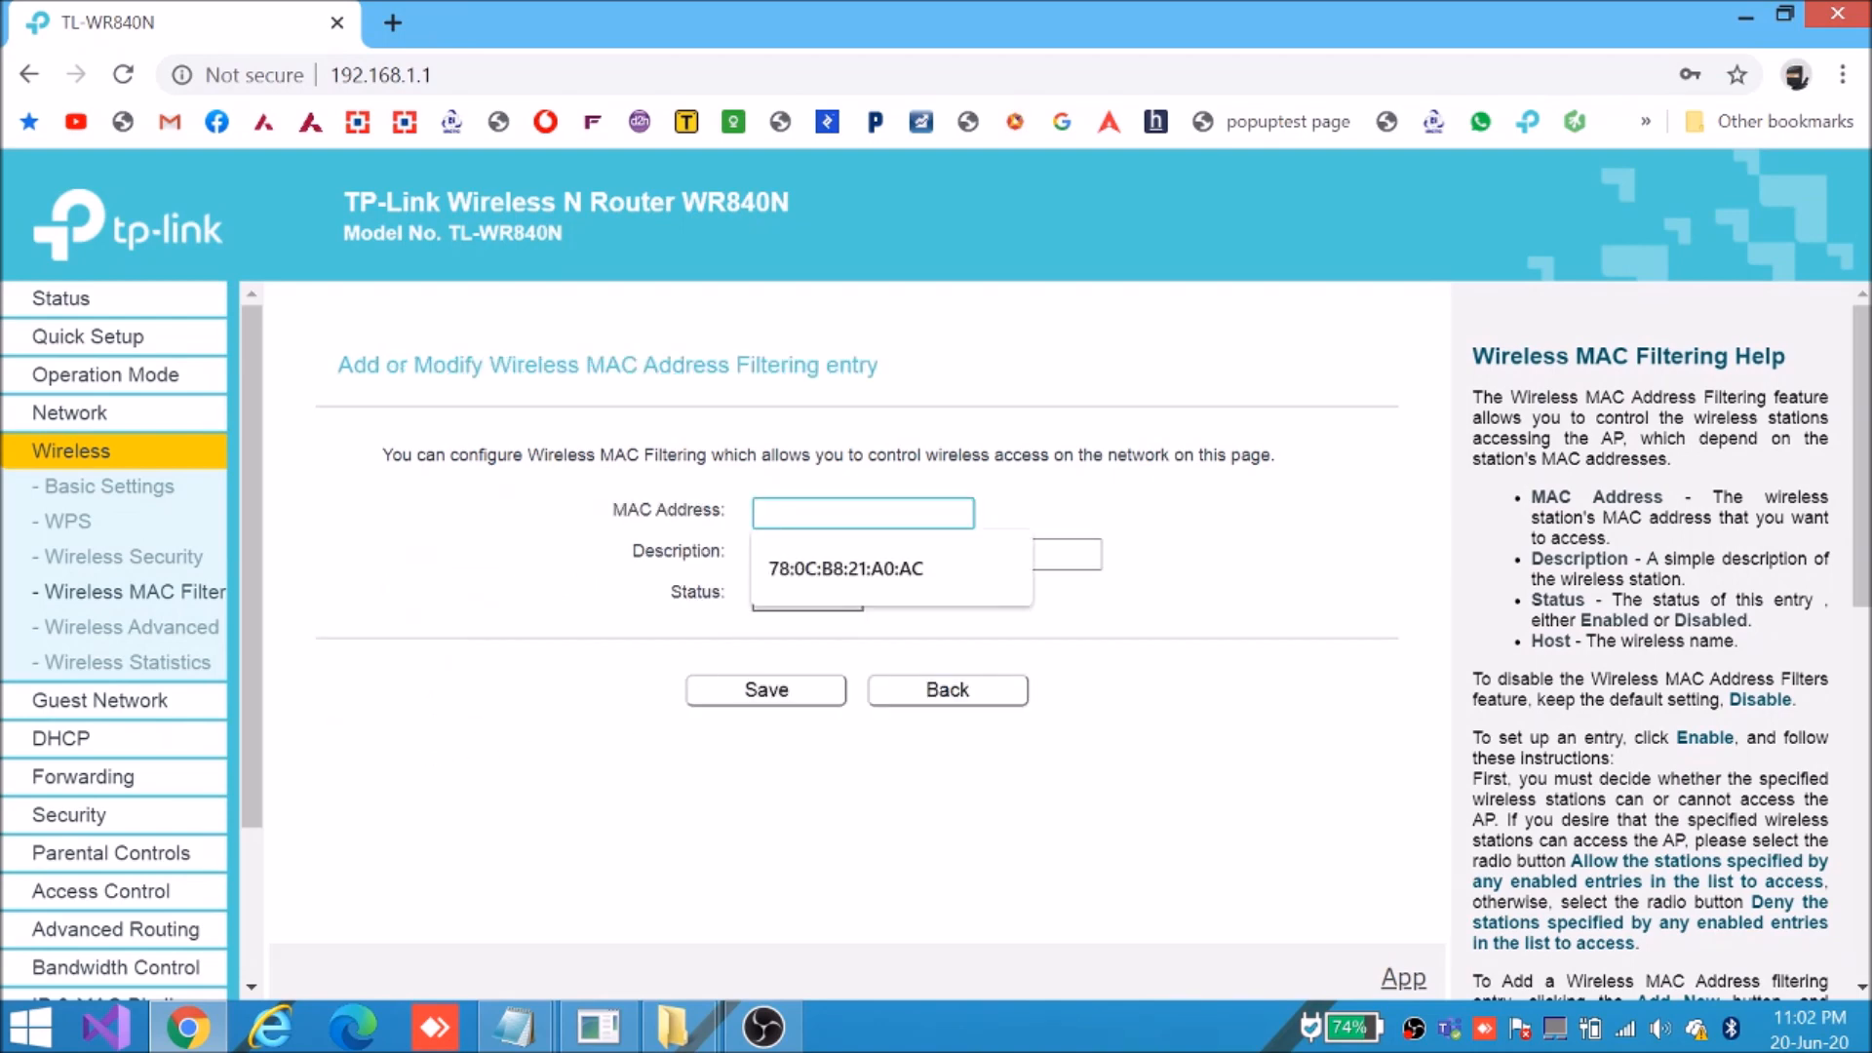
{"action": "key", "text": "ctrl+v"}
{"action": "key", "text": "Tab"}
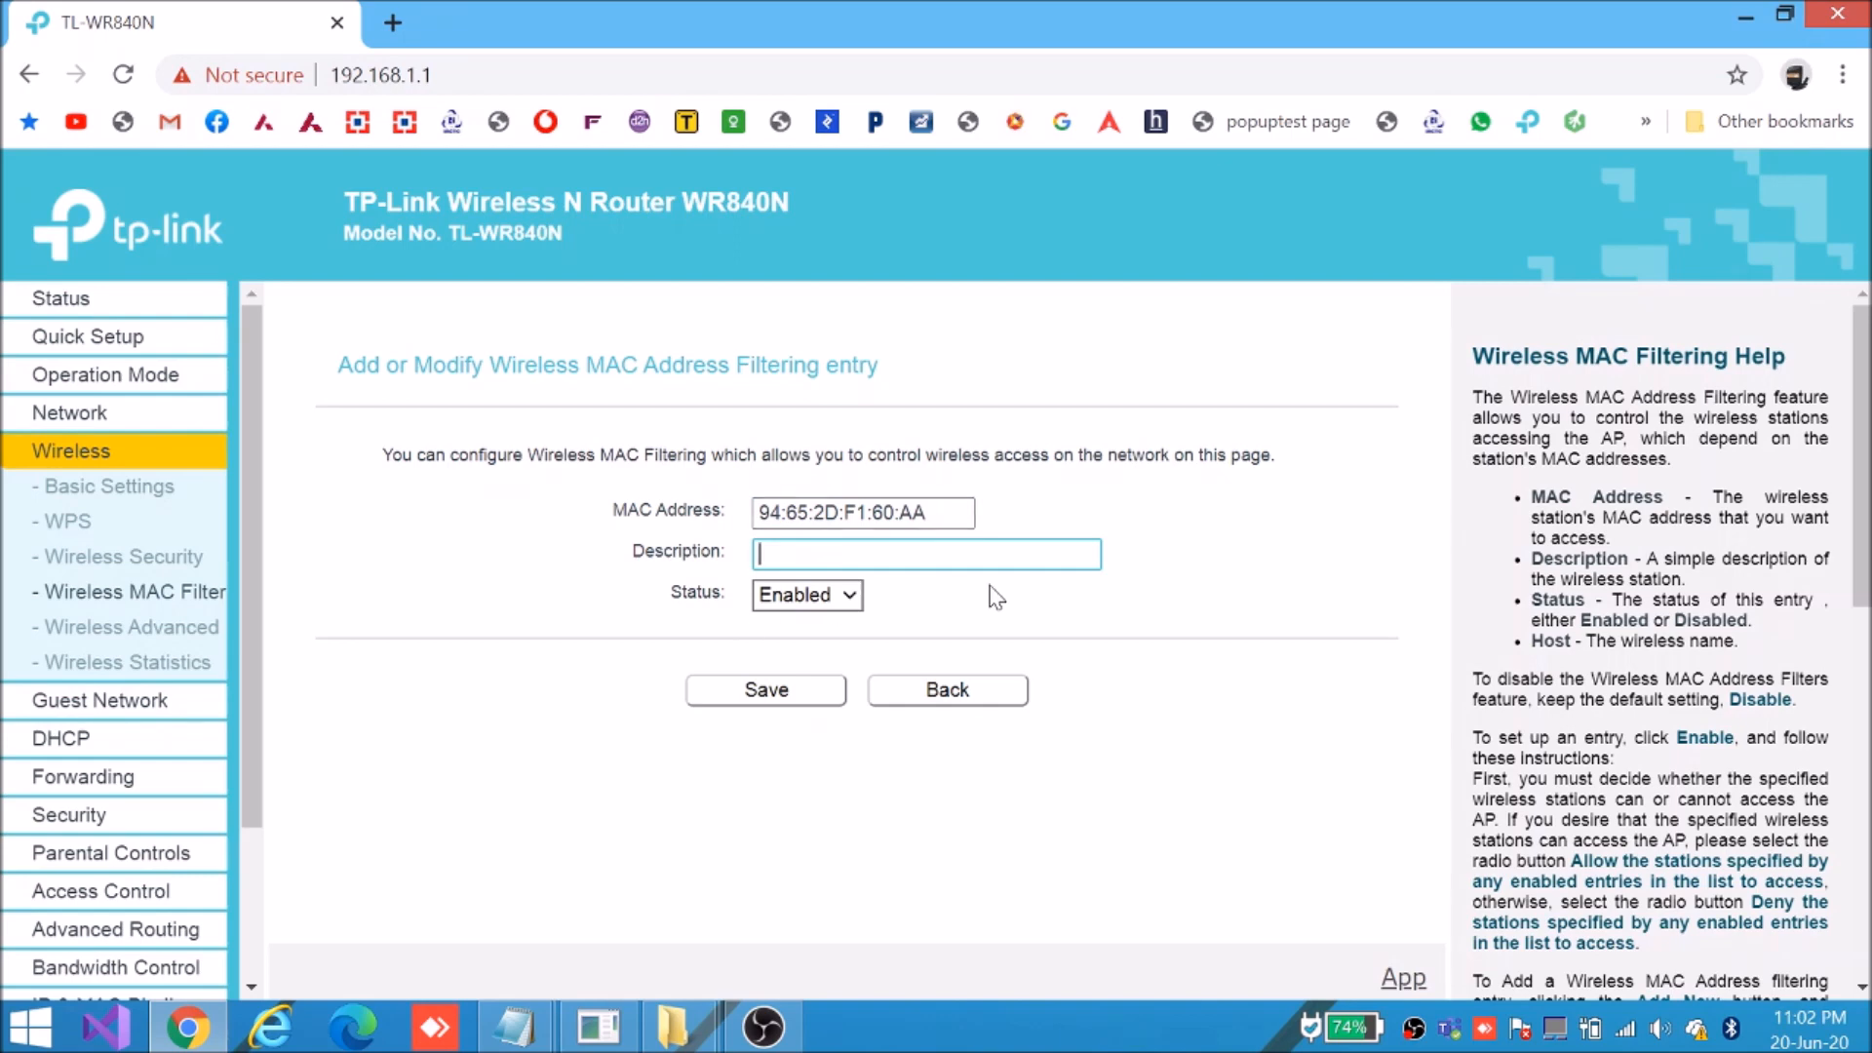
{"action": "type", "text": "mob"}
{"action": "left_click", "coordinate": [787, 698]}
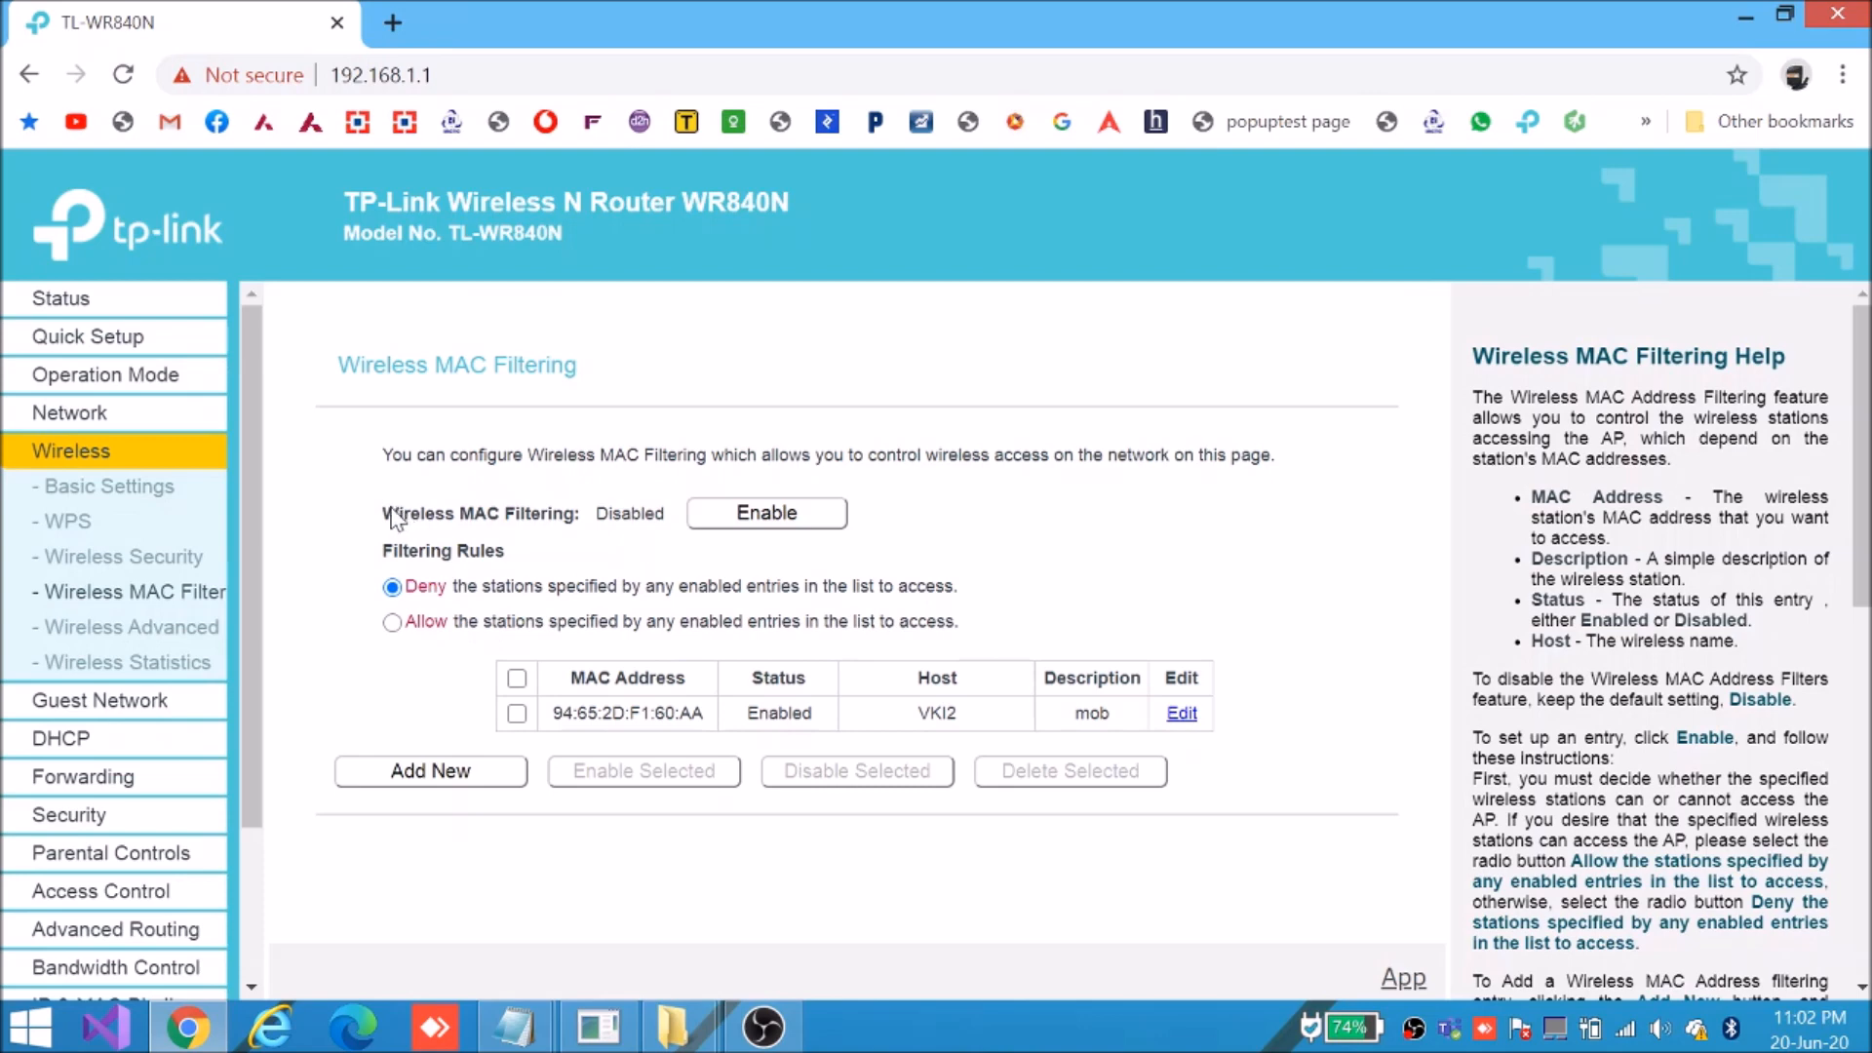
Enable wireless MAC filtering and review the phone's entry under the Deny rule
{"action": "left_click", "coordinate": [743, 526]}
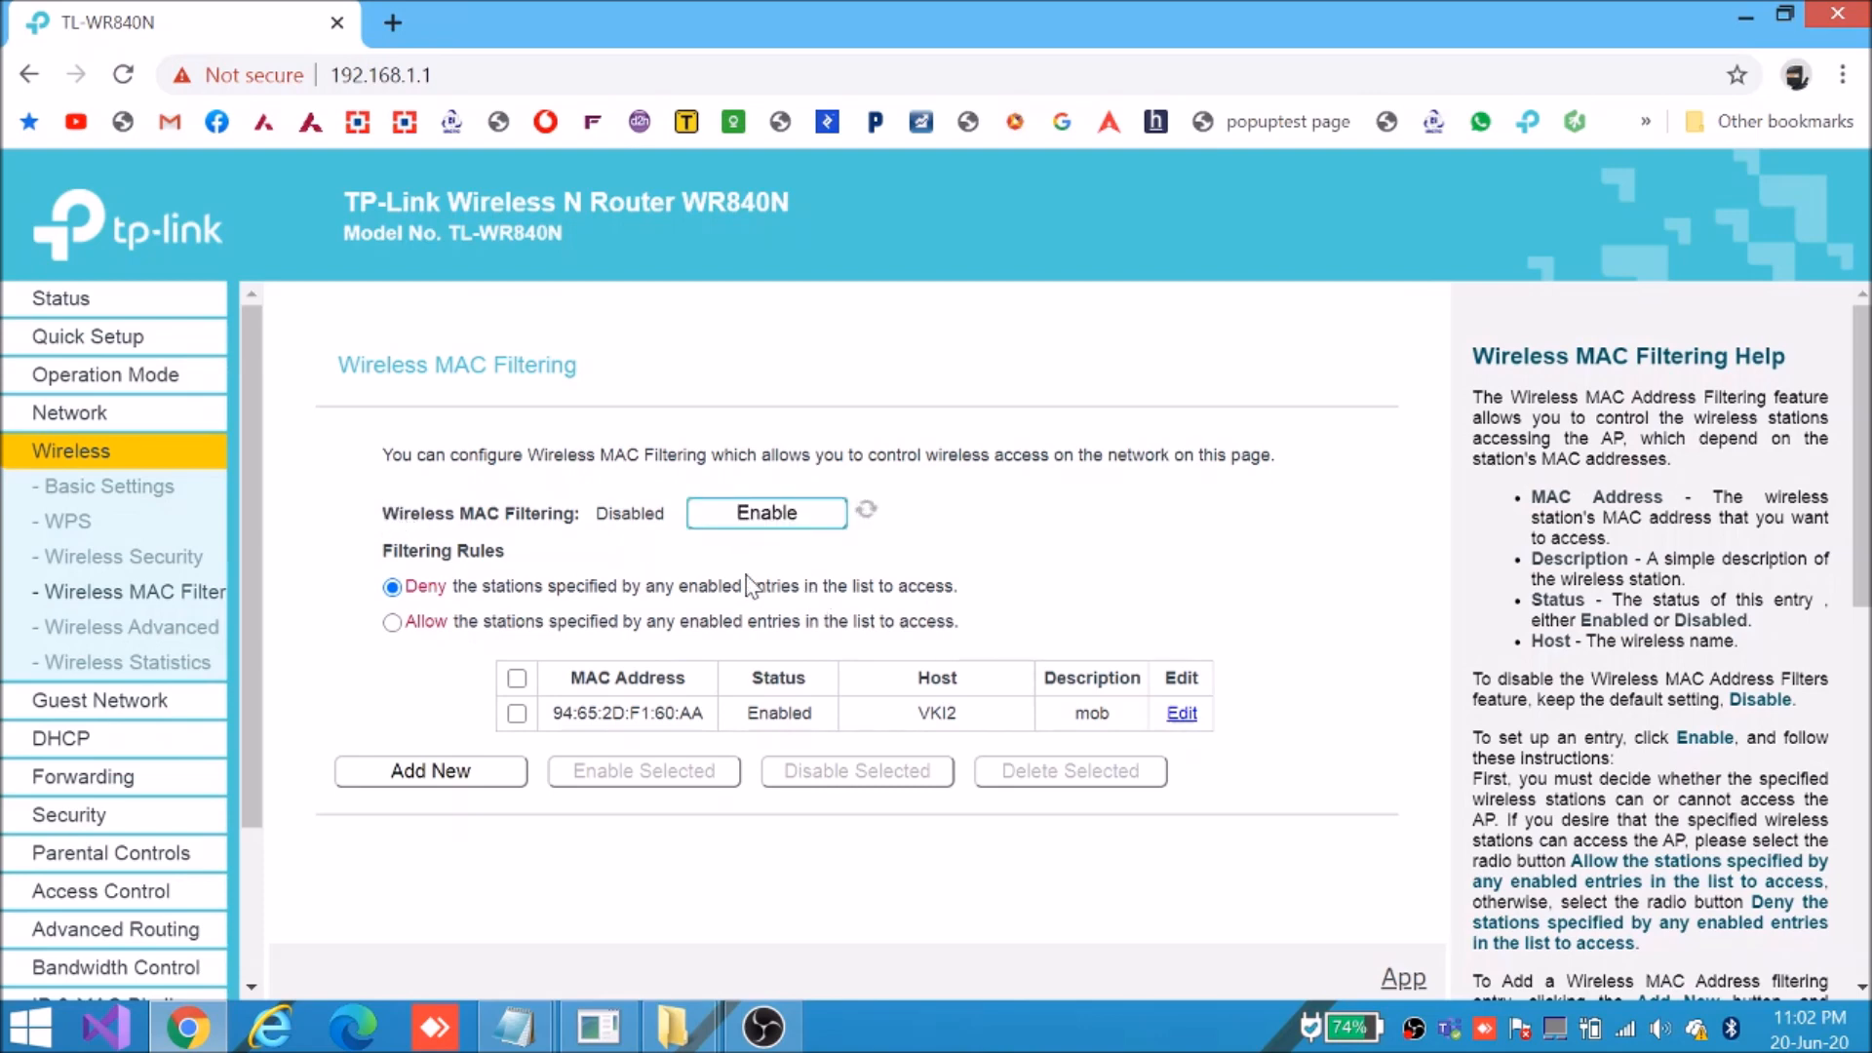
{"action": "double_click", "coordinate": [616, 514]}
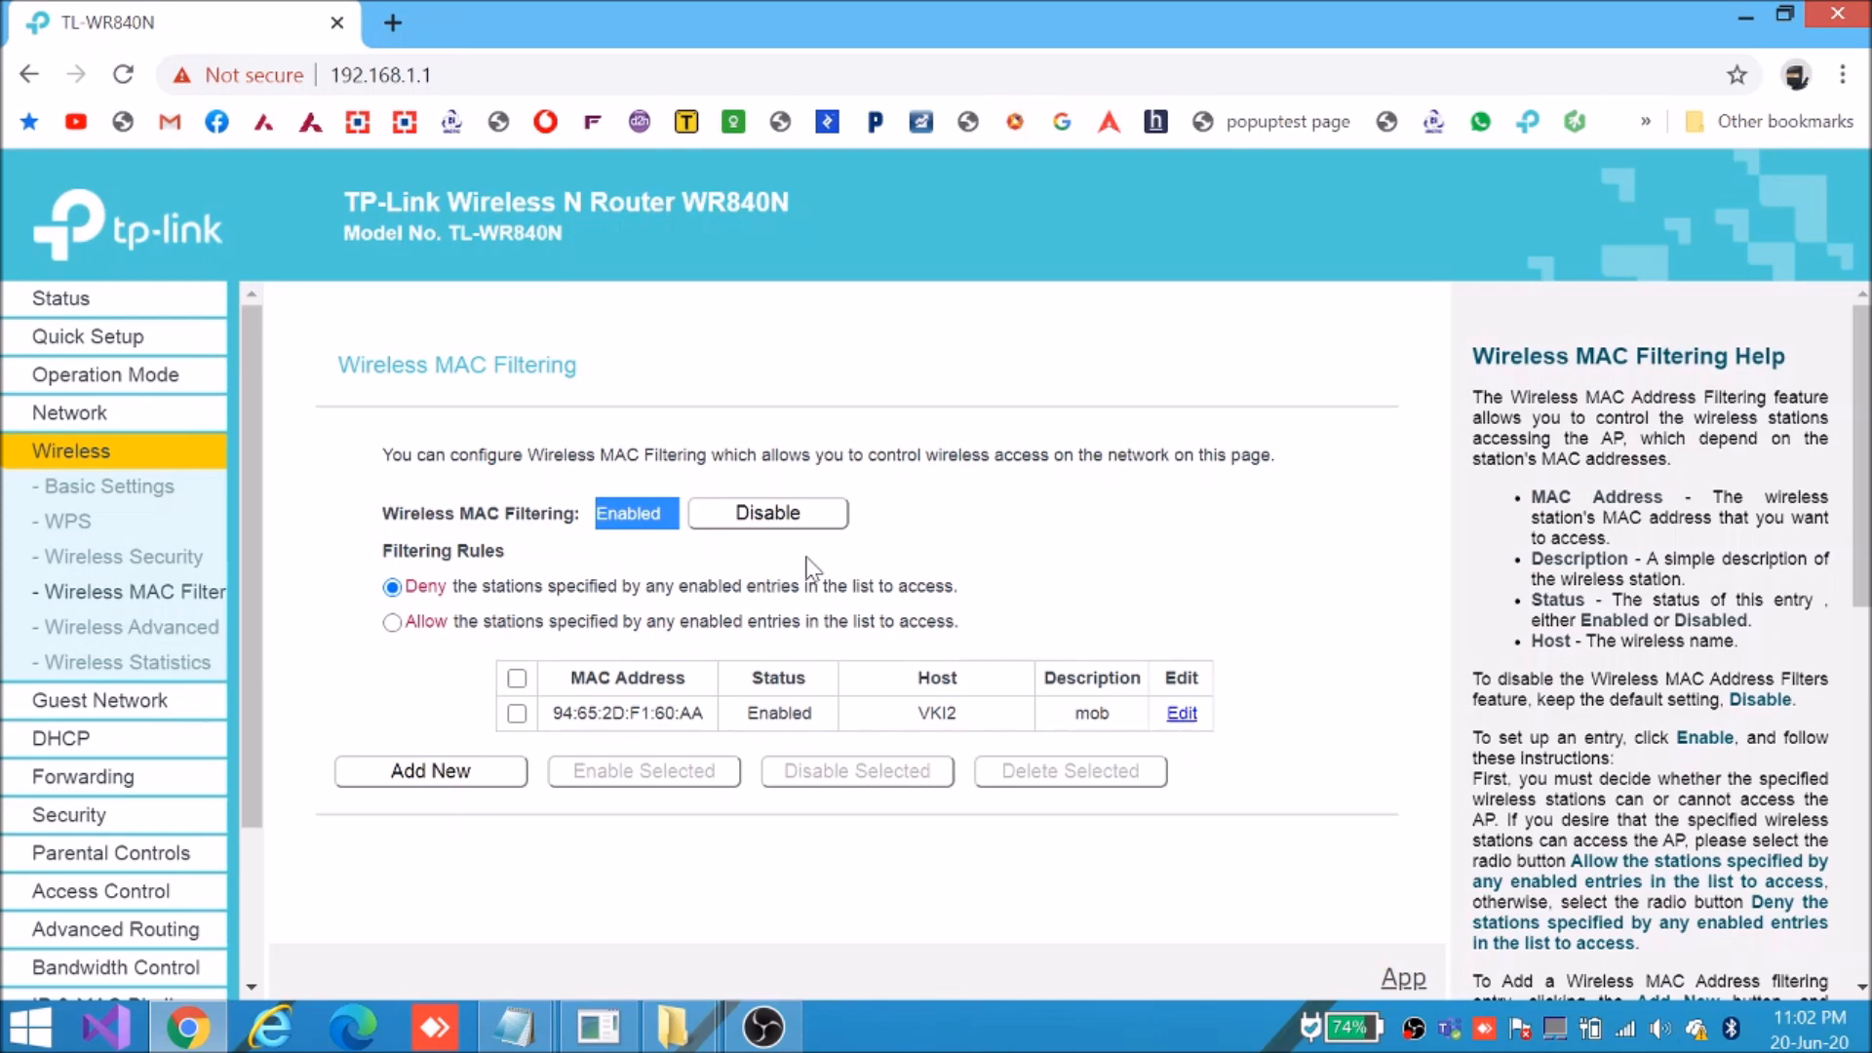
{"action": "left_click_drag", "start_coordinate": [398, 552], "coordinate": [484, 558]}
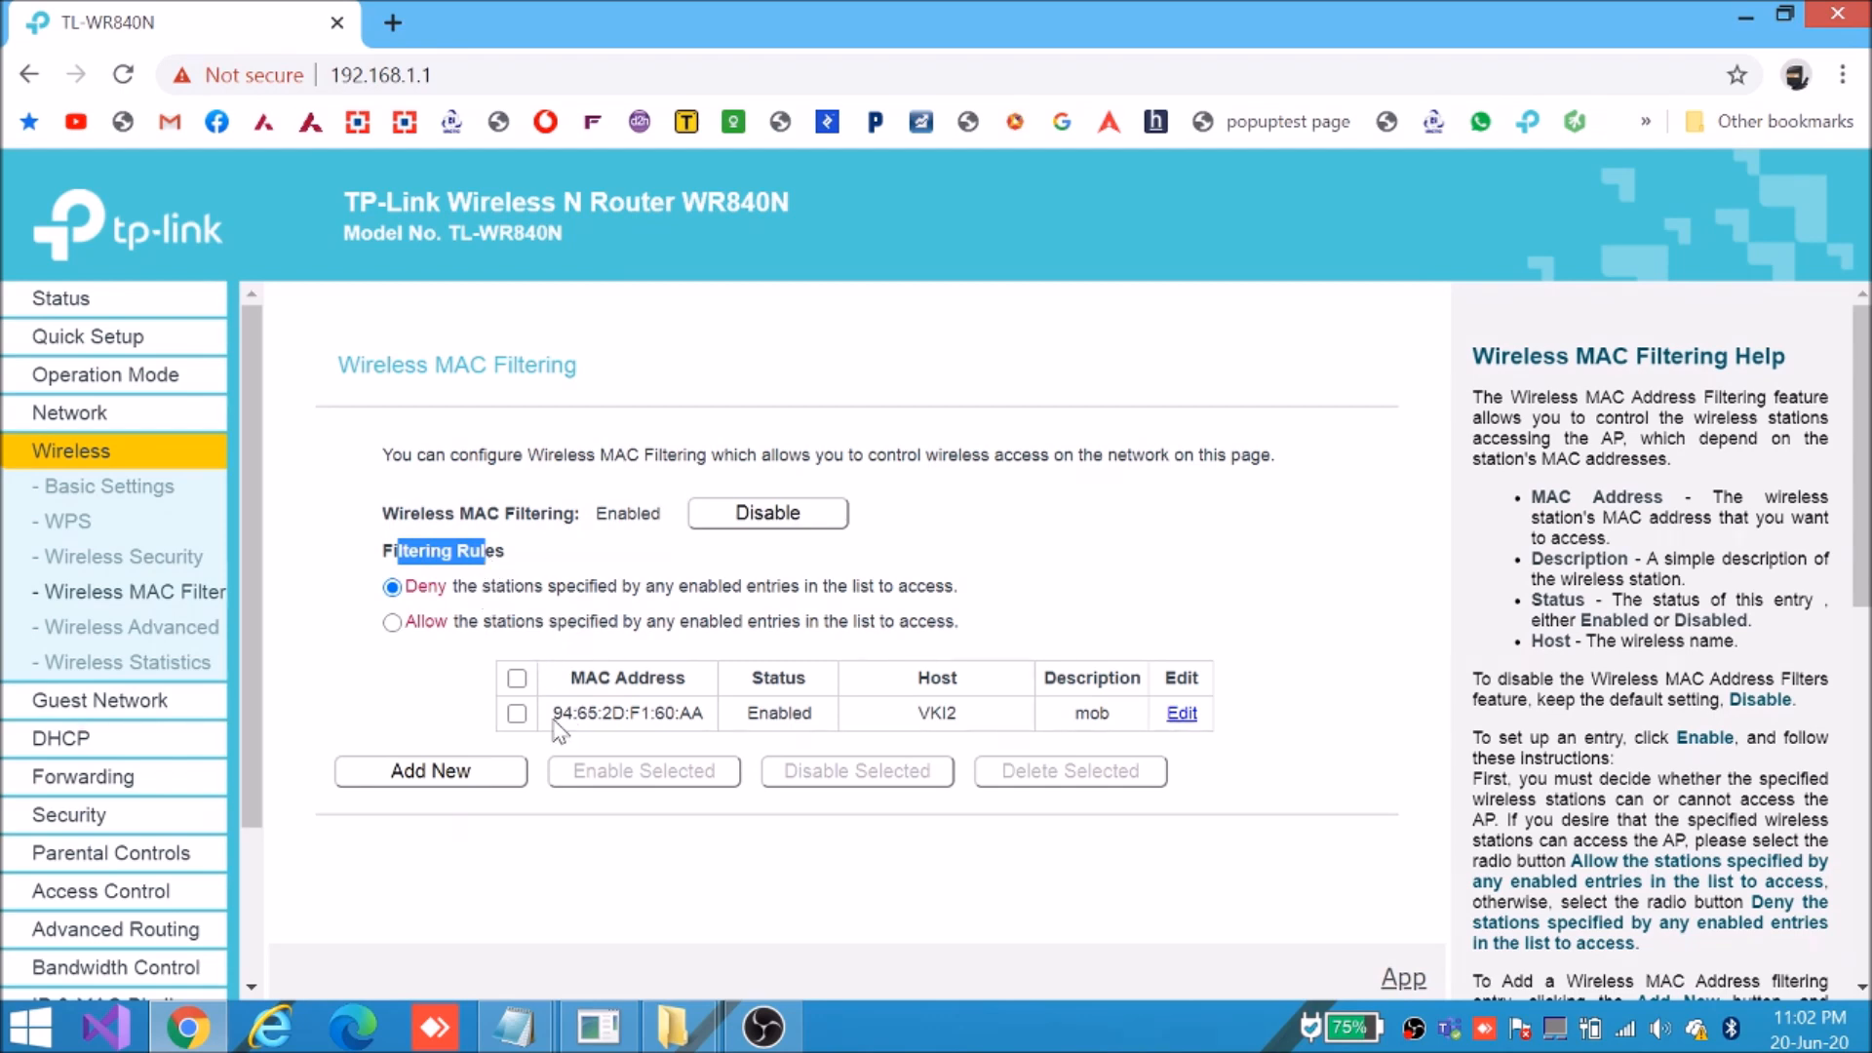
{"action": "left_click_drag", "start_coordinate": [552, 717], "coordinate": [970, 718]}
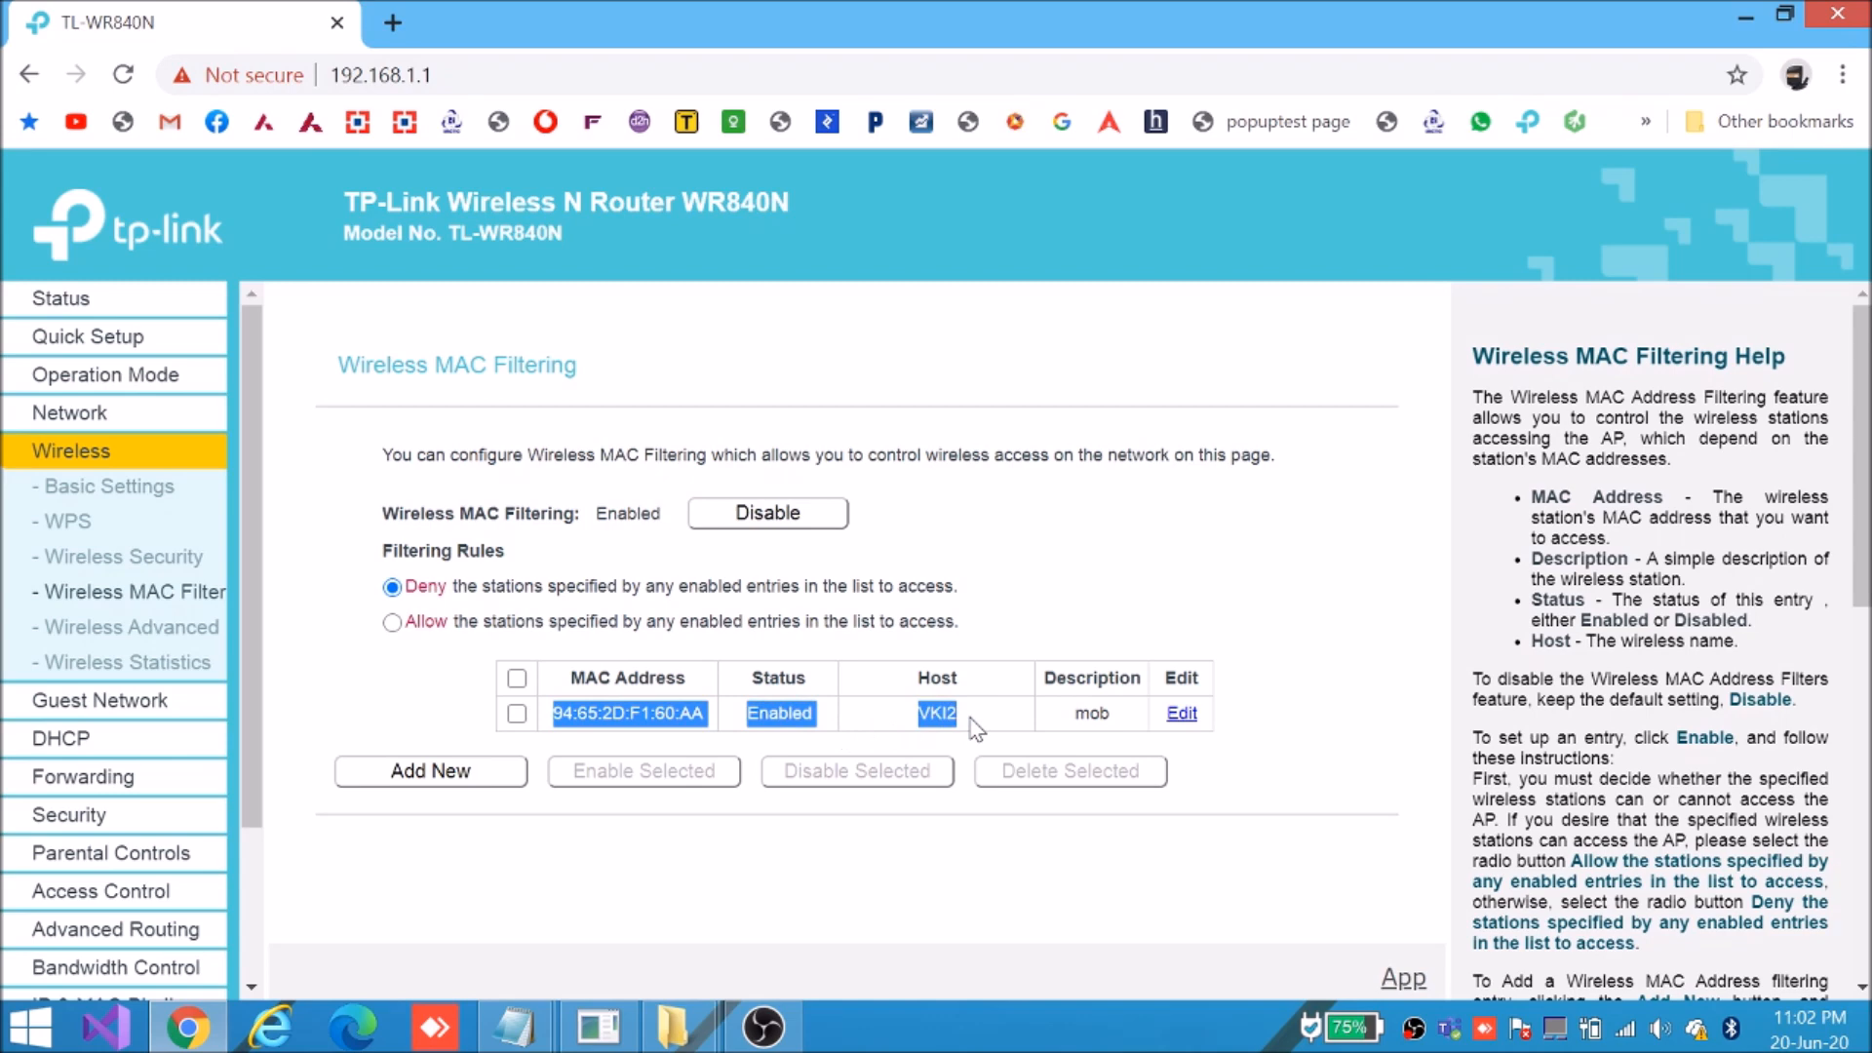
{"action": "left_click", "coordinate": [956, 617]}
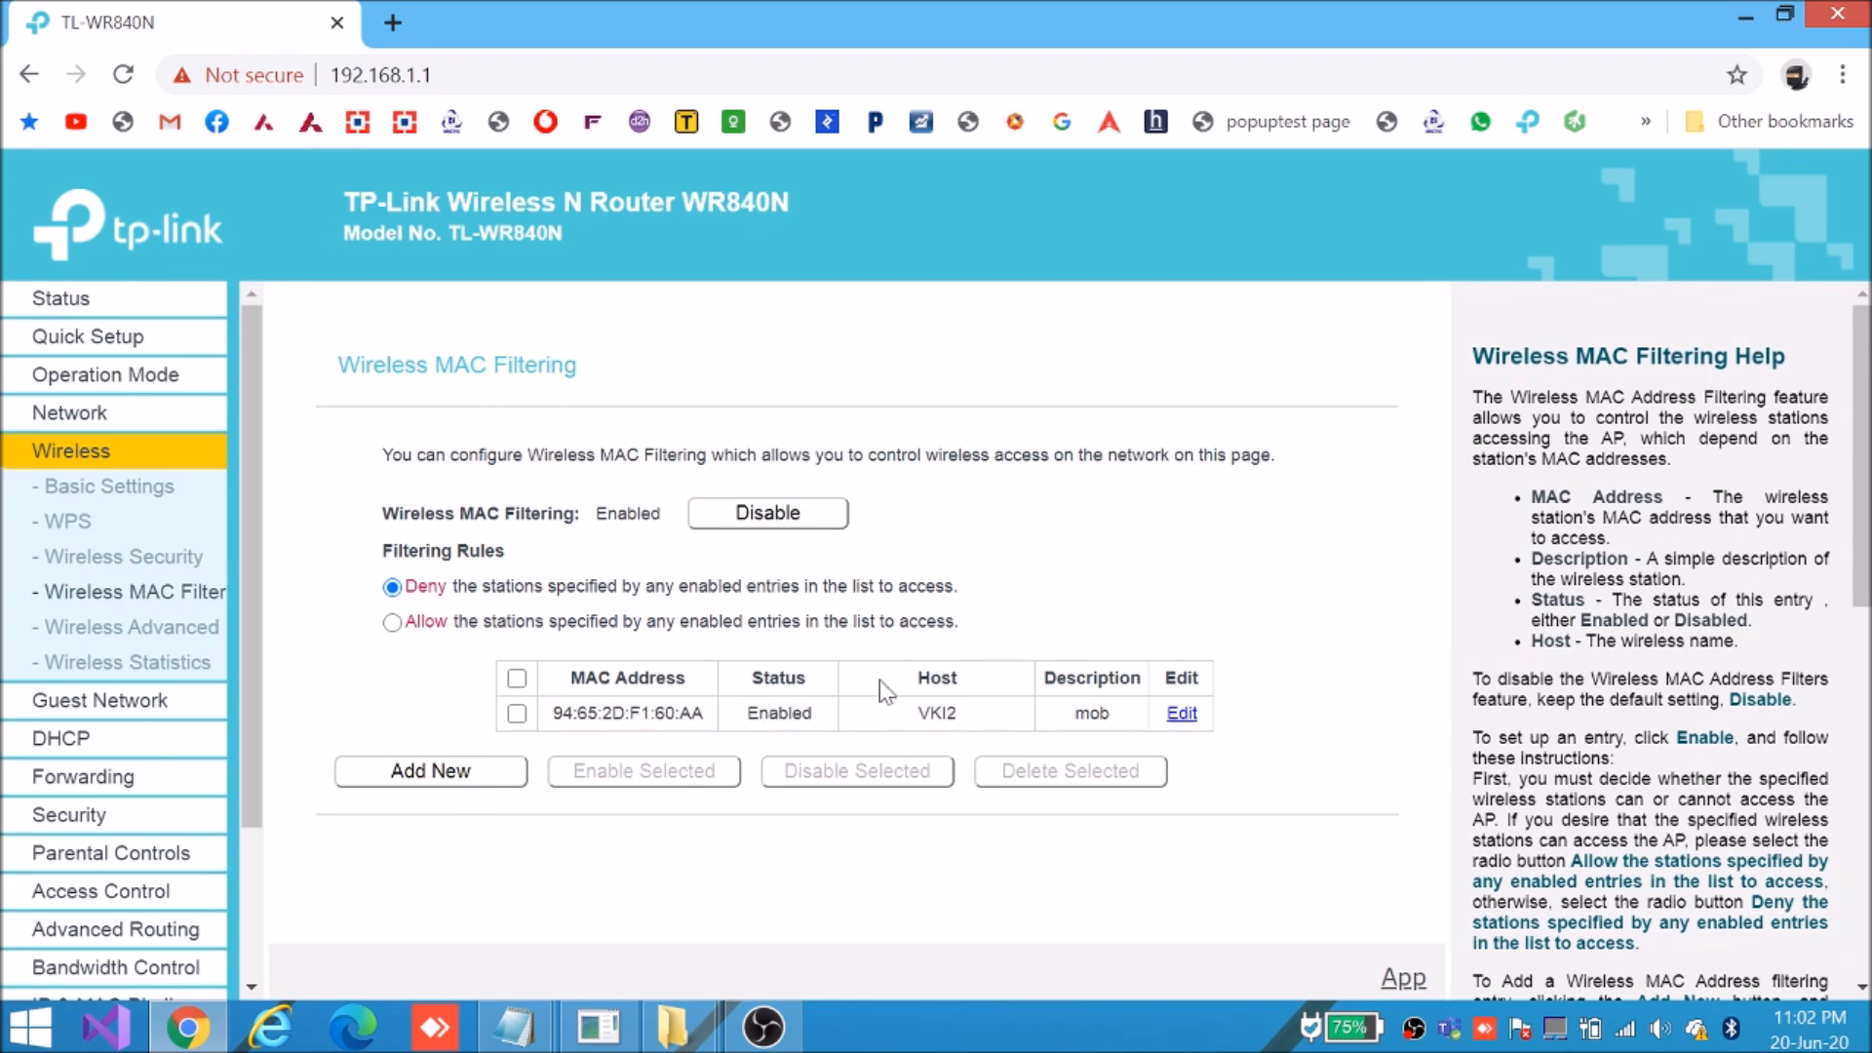
{"action": "left_click_drag", "start_coordinate": [561, 714], "coordinate": [1001, 709]}
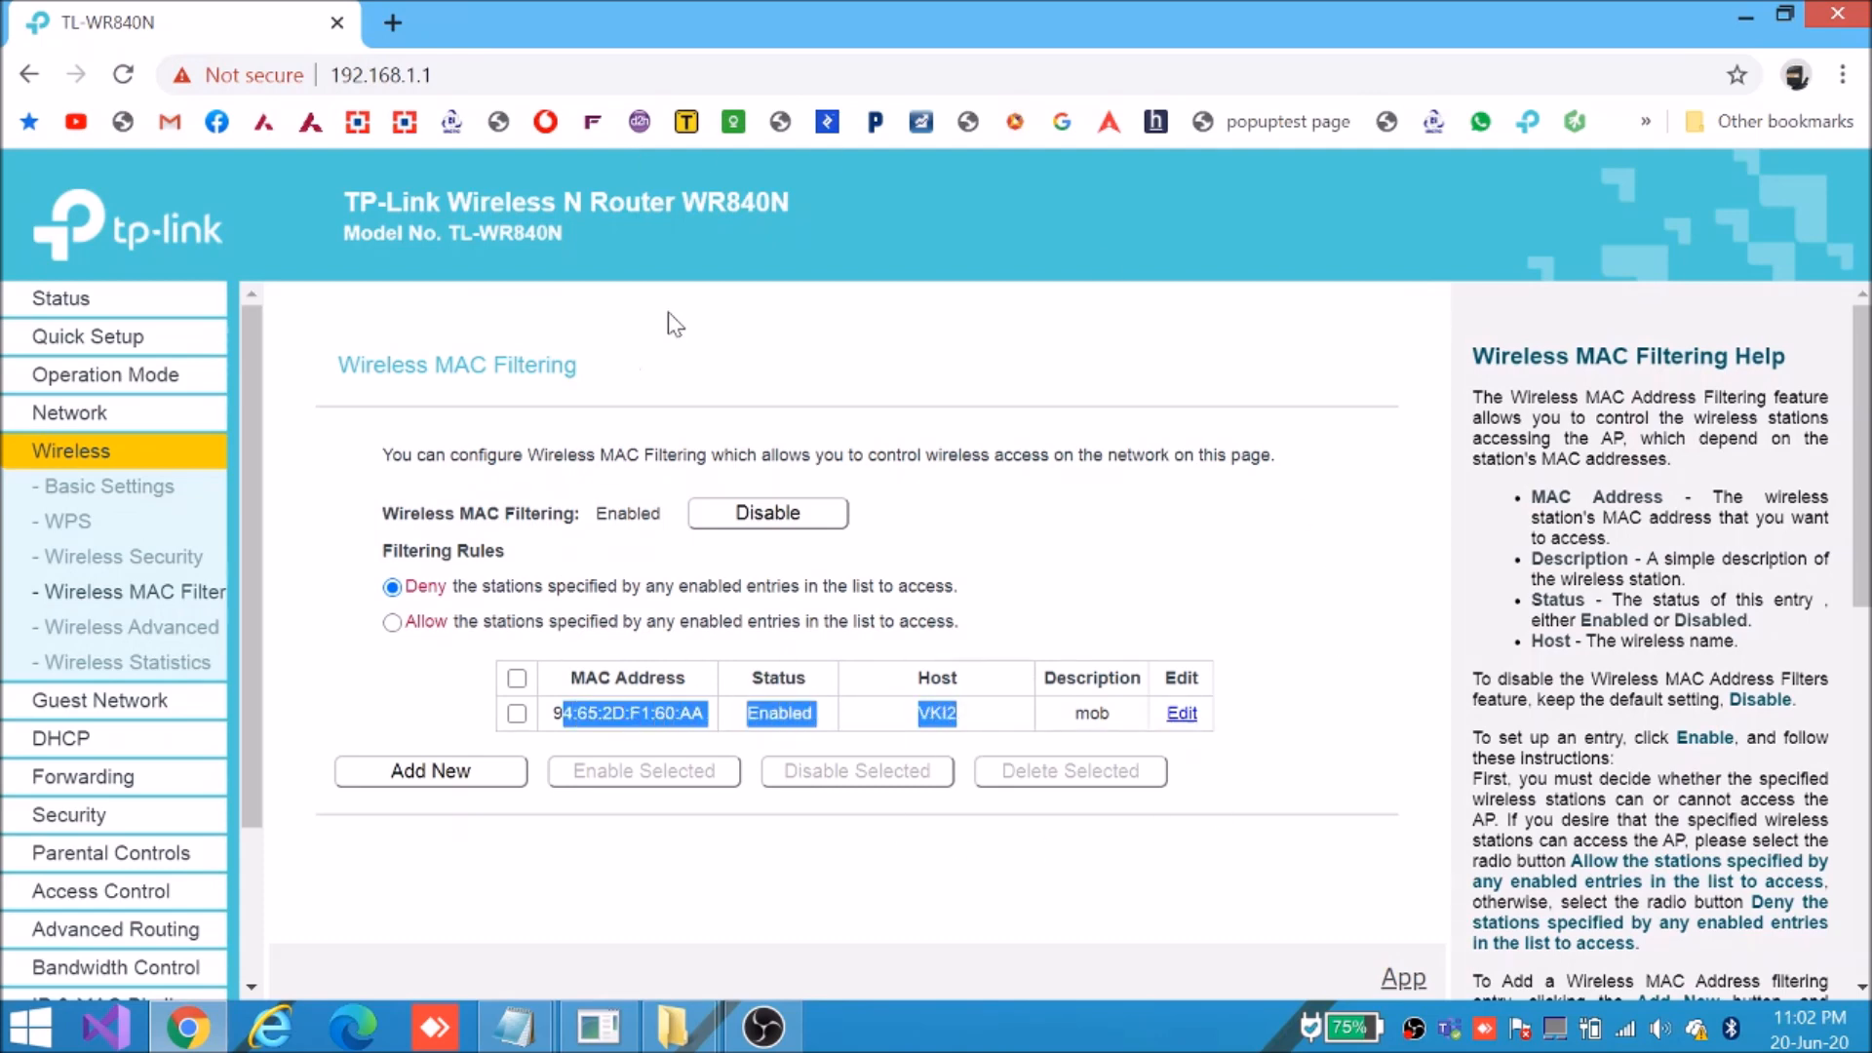
{"action": "double_click", "coordinate": [575, 708]}
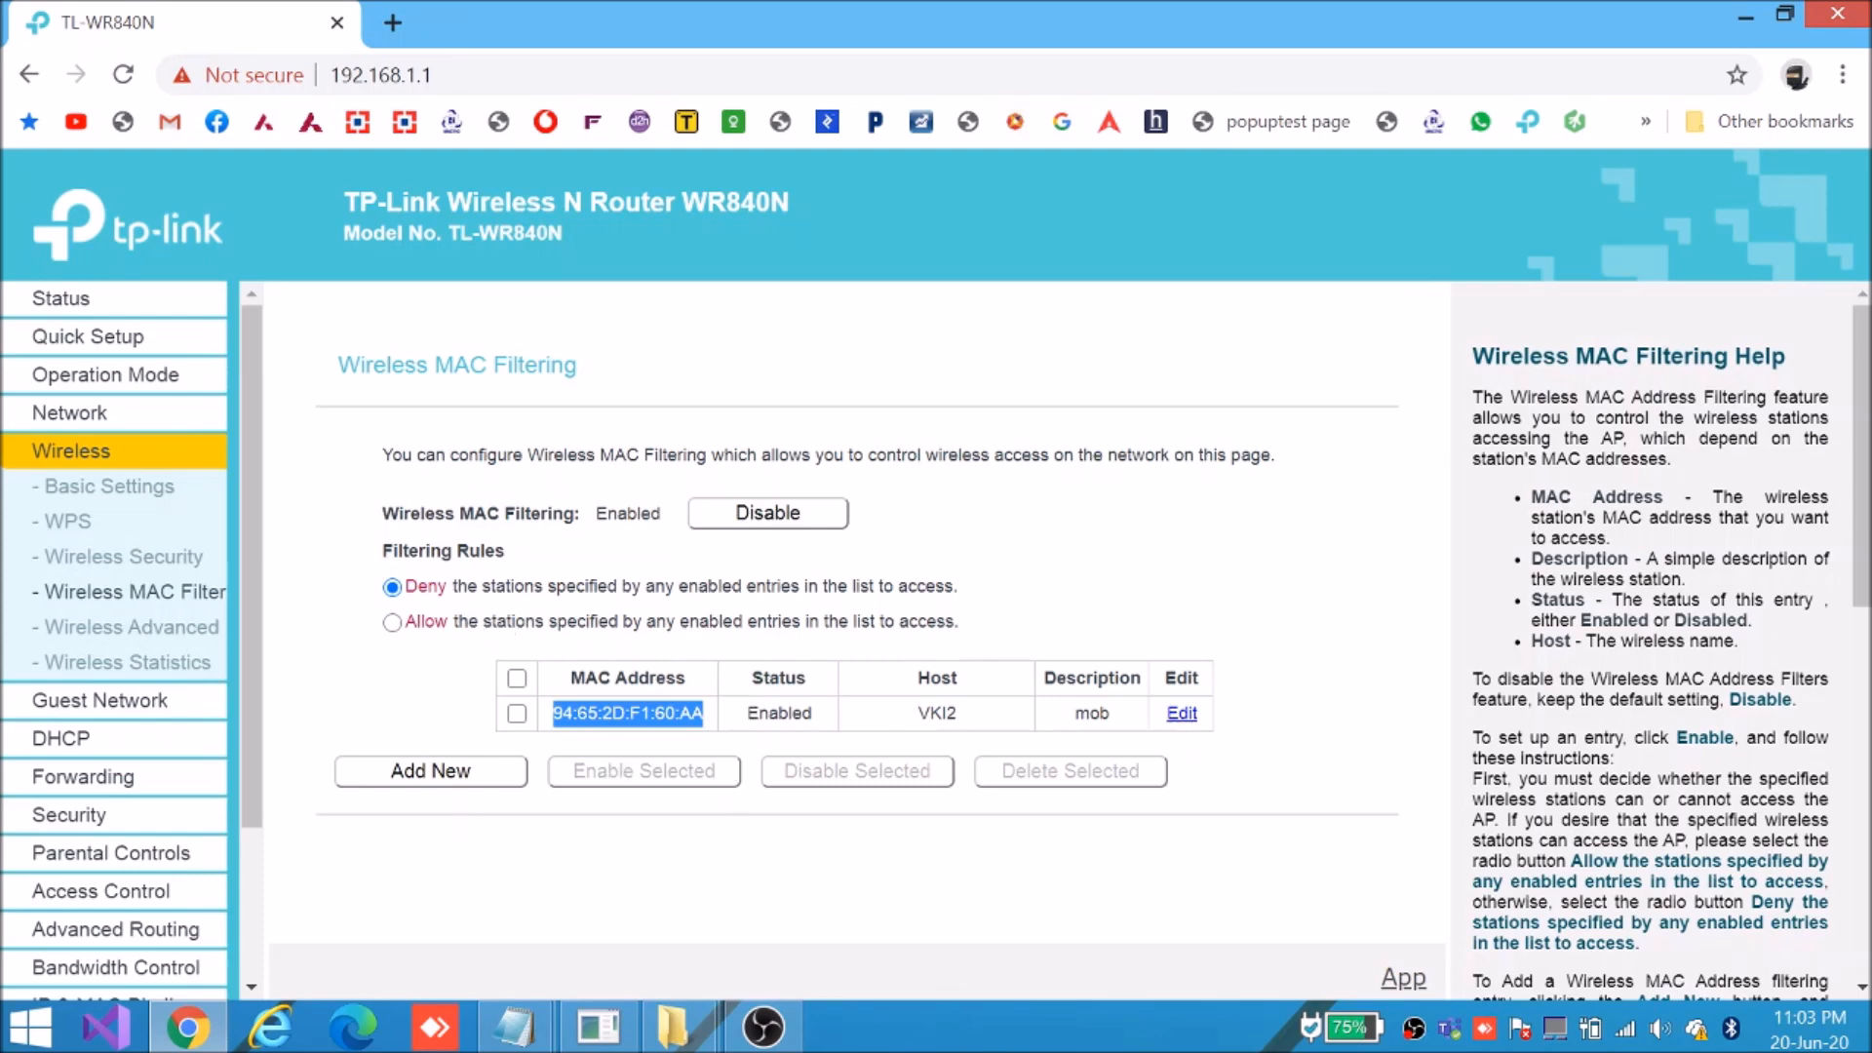
{"action": "left_click", "coordinate": [573, 712]}
{"action": "left_click_drag", "start_coordinate": [553, 713], "coordinate": [825, 727]}
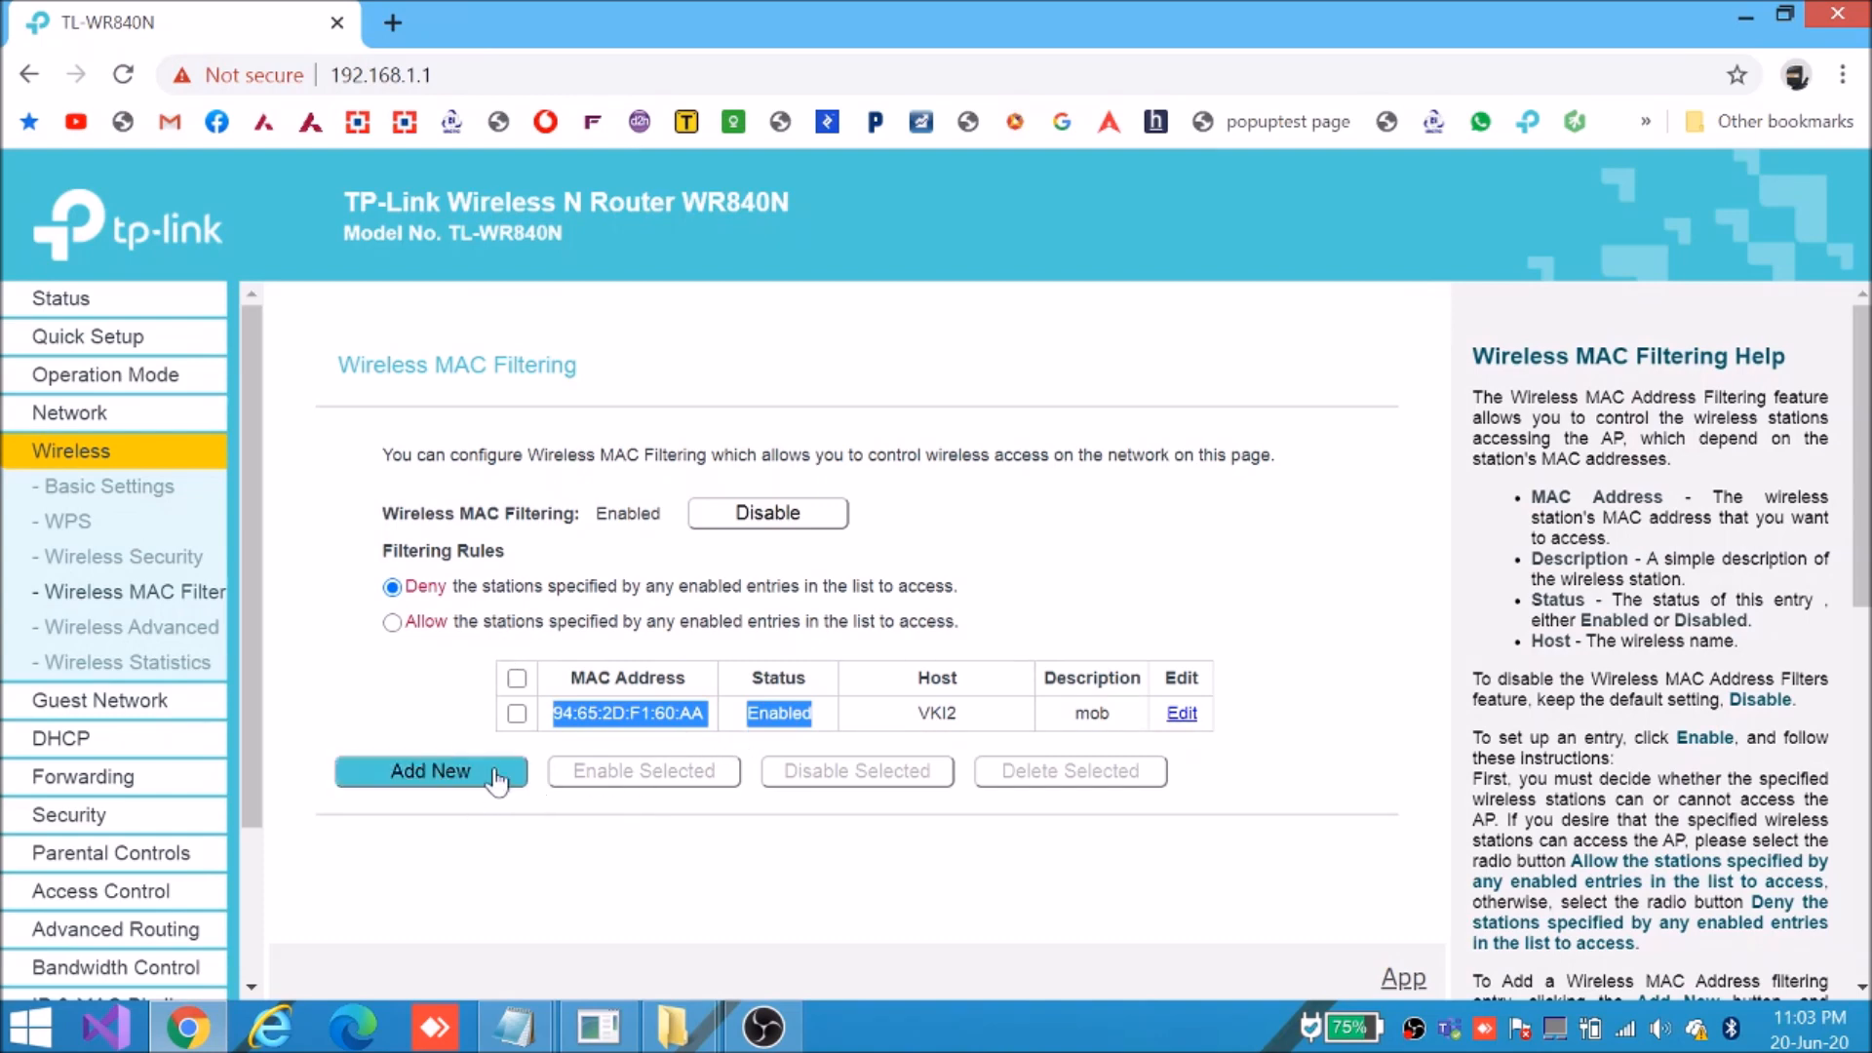
{"action": "left_click", "coordinate": [431, 719]}
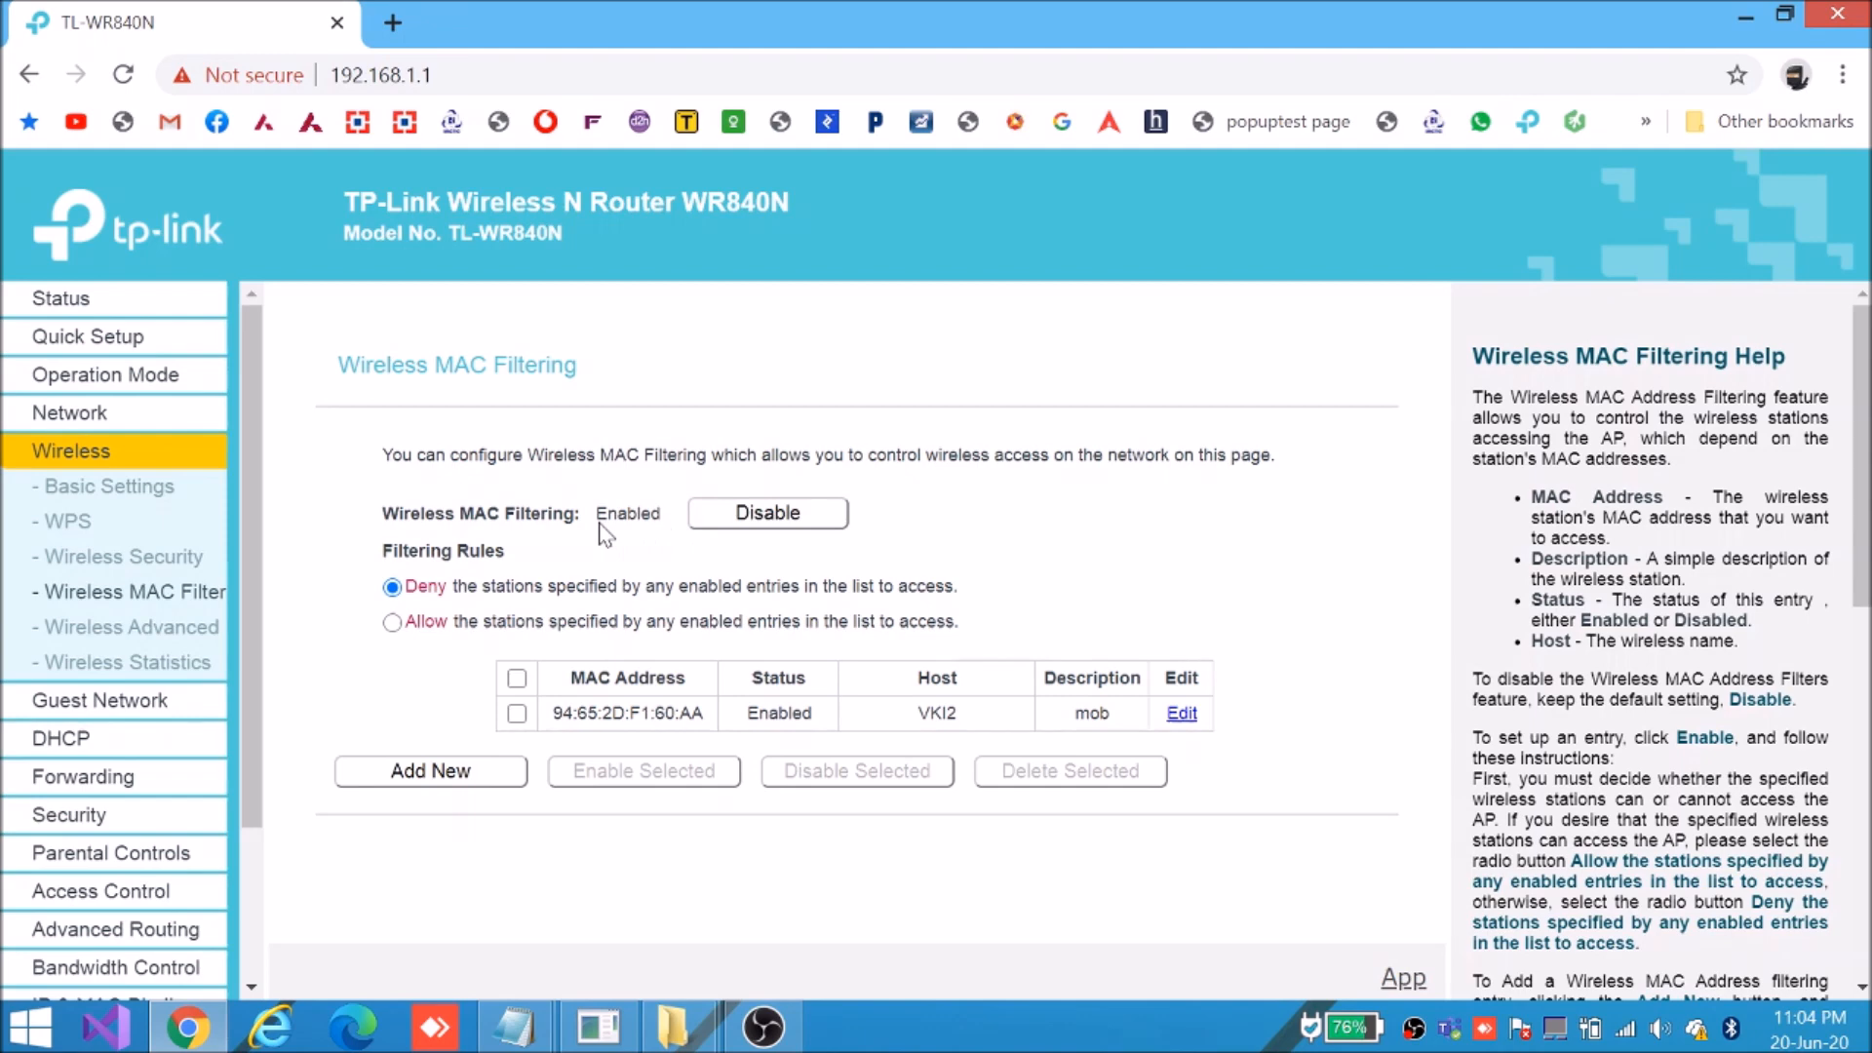
Disable wireless MAC filtering and confirm the mob entry for 94:65:2D:F1:60:AA remains
{"action": "left_click", "coordinate": [744, 522]}
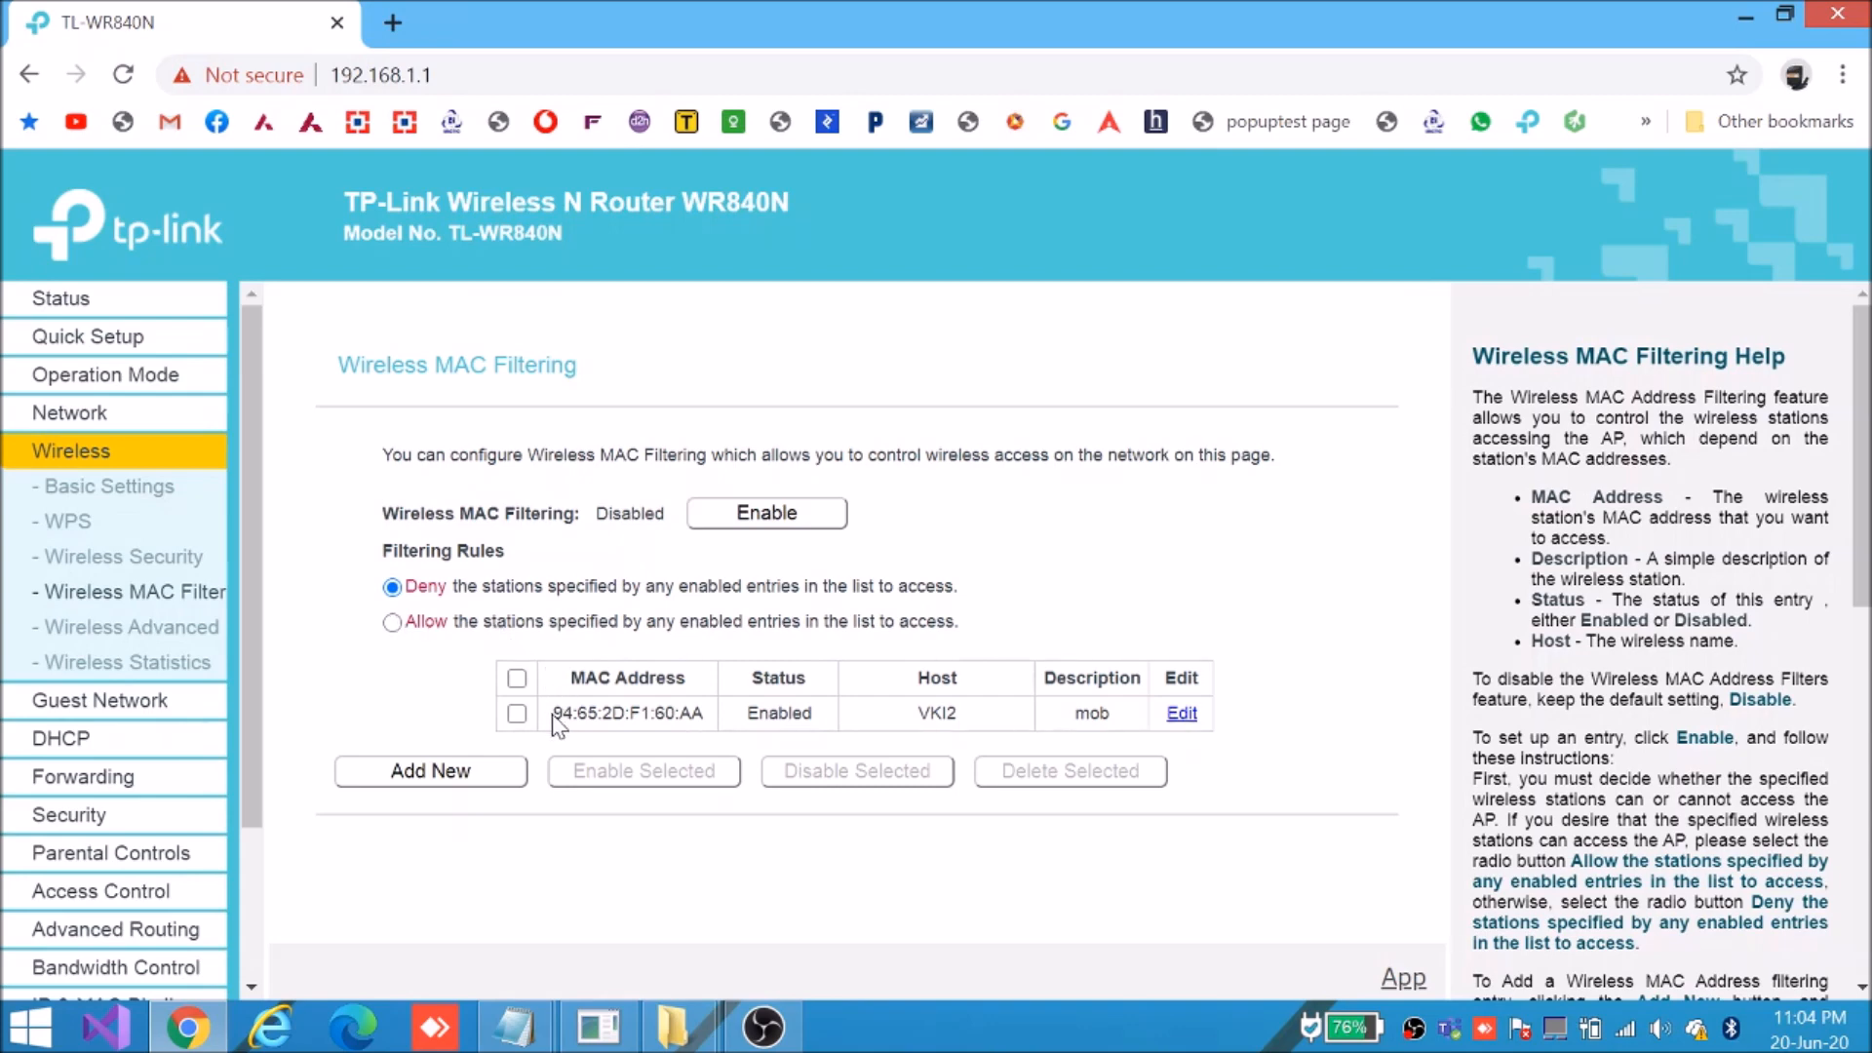
{"action": "left_click_drag", "start_coordinate": [551, 713], "coordinate": [987, 722]}
{"action": "left_click", "coordinate": [987, 722]}
{"action": "left_click_drag", "start_coordinate": [573, 713], "coordinate": [957, 712]}
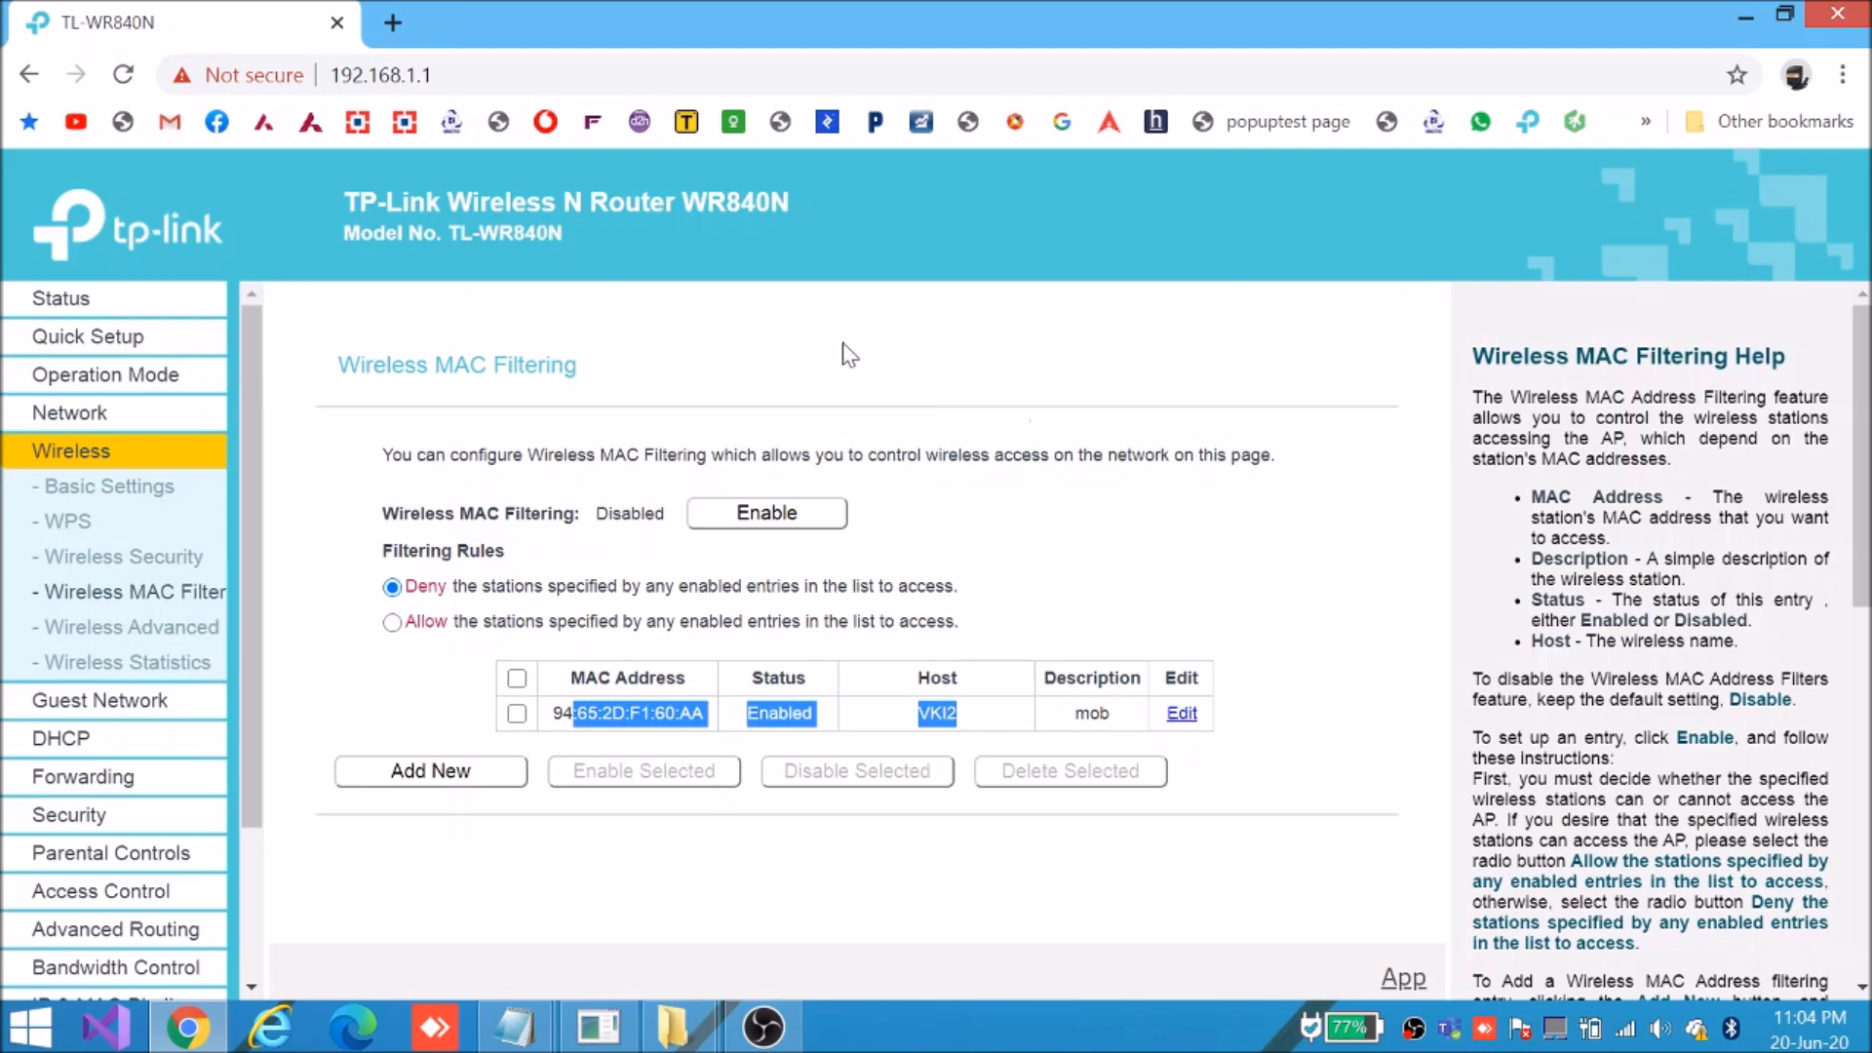
{"action": "left_click_drag", "start_coordinate": [553, 712], "coordinate": [981, 706]}
Review the mob entry (94:65:2D:F1:60:AA, host VKI2) and return to the DHCP menu
{"action": "left_click", "coordinate": [585, 726]}
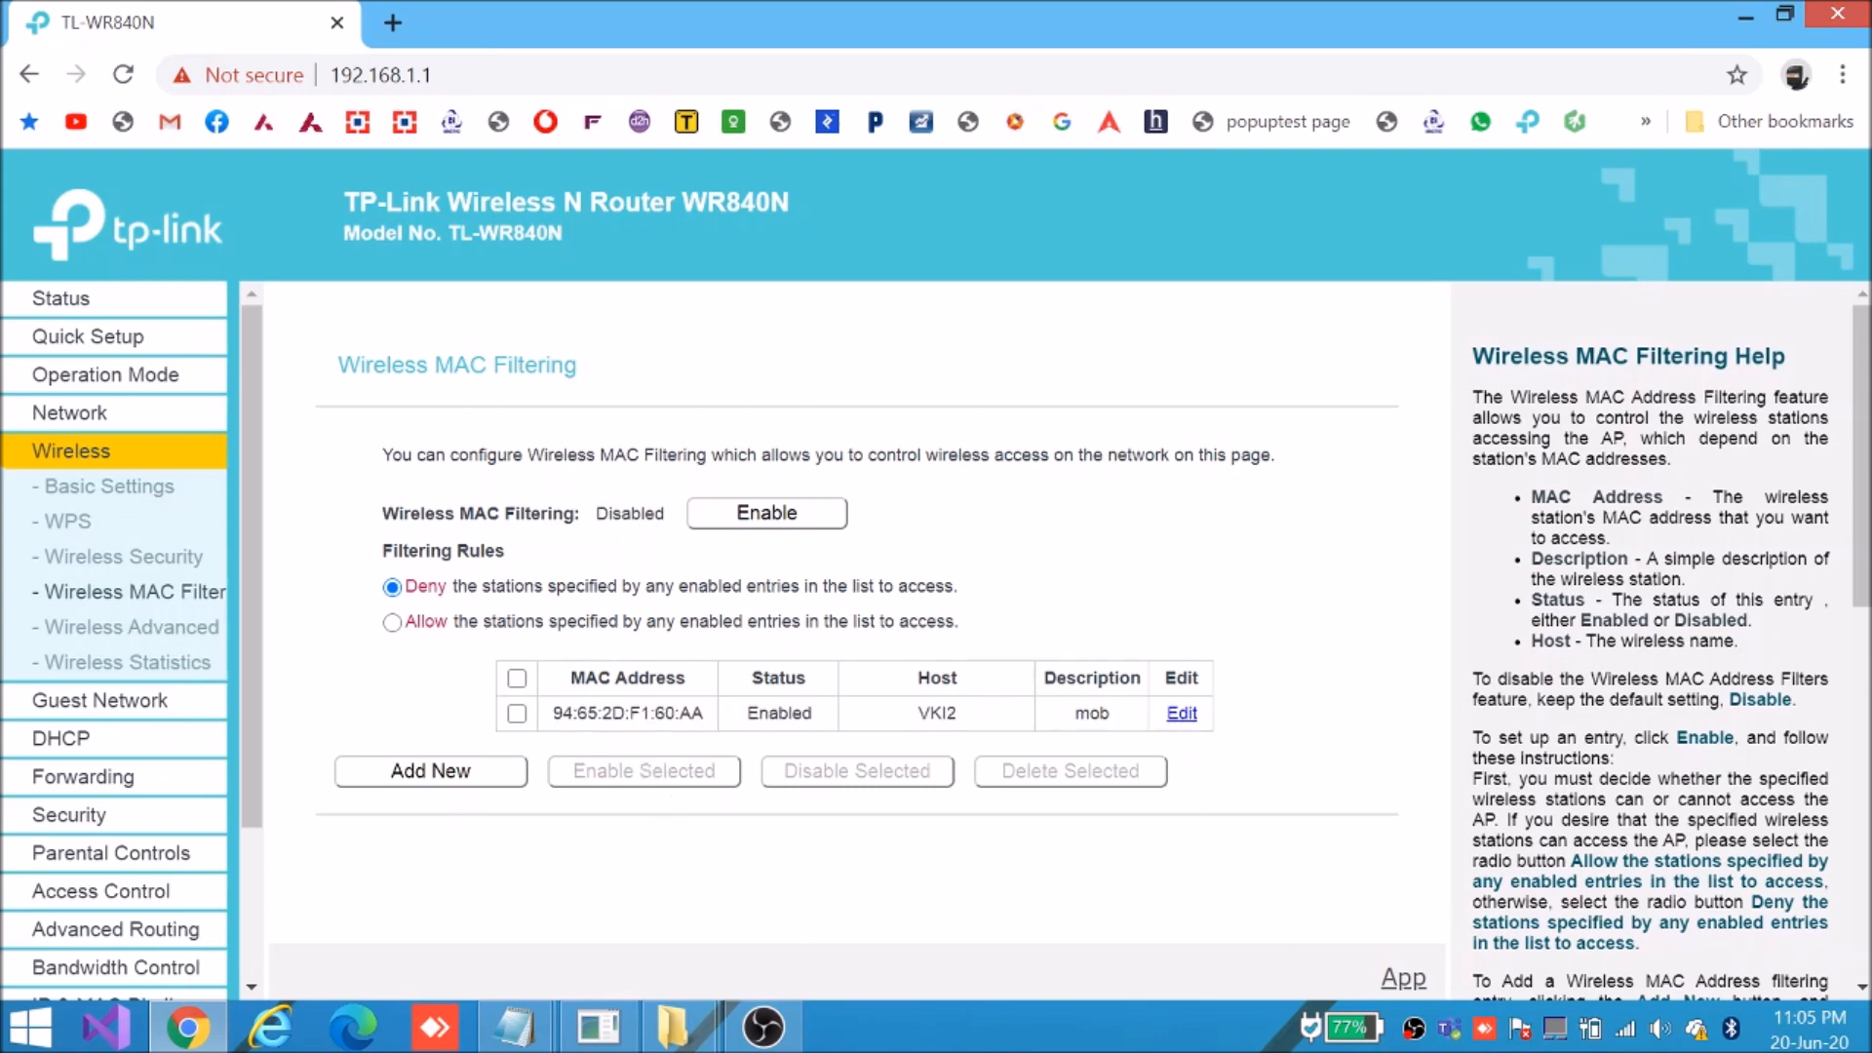
{"action": "left_click_drag", "start_coordinate": [563, 713], "coordinate": [975, 700]}
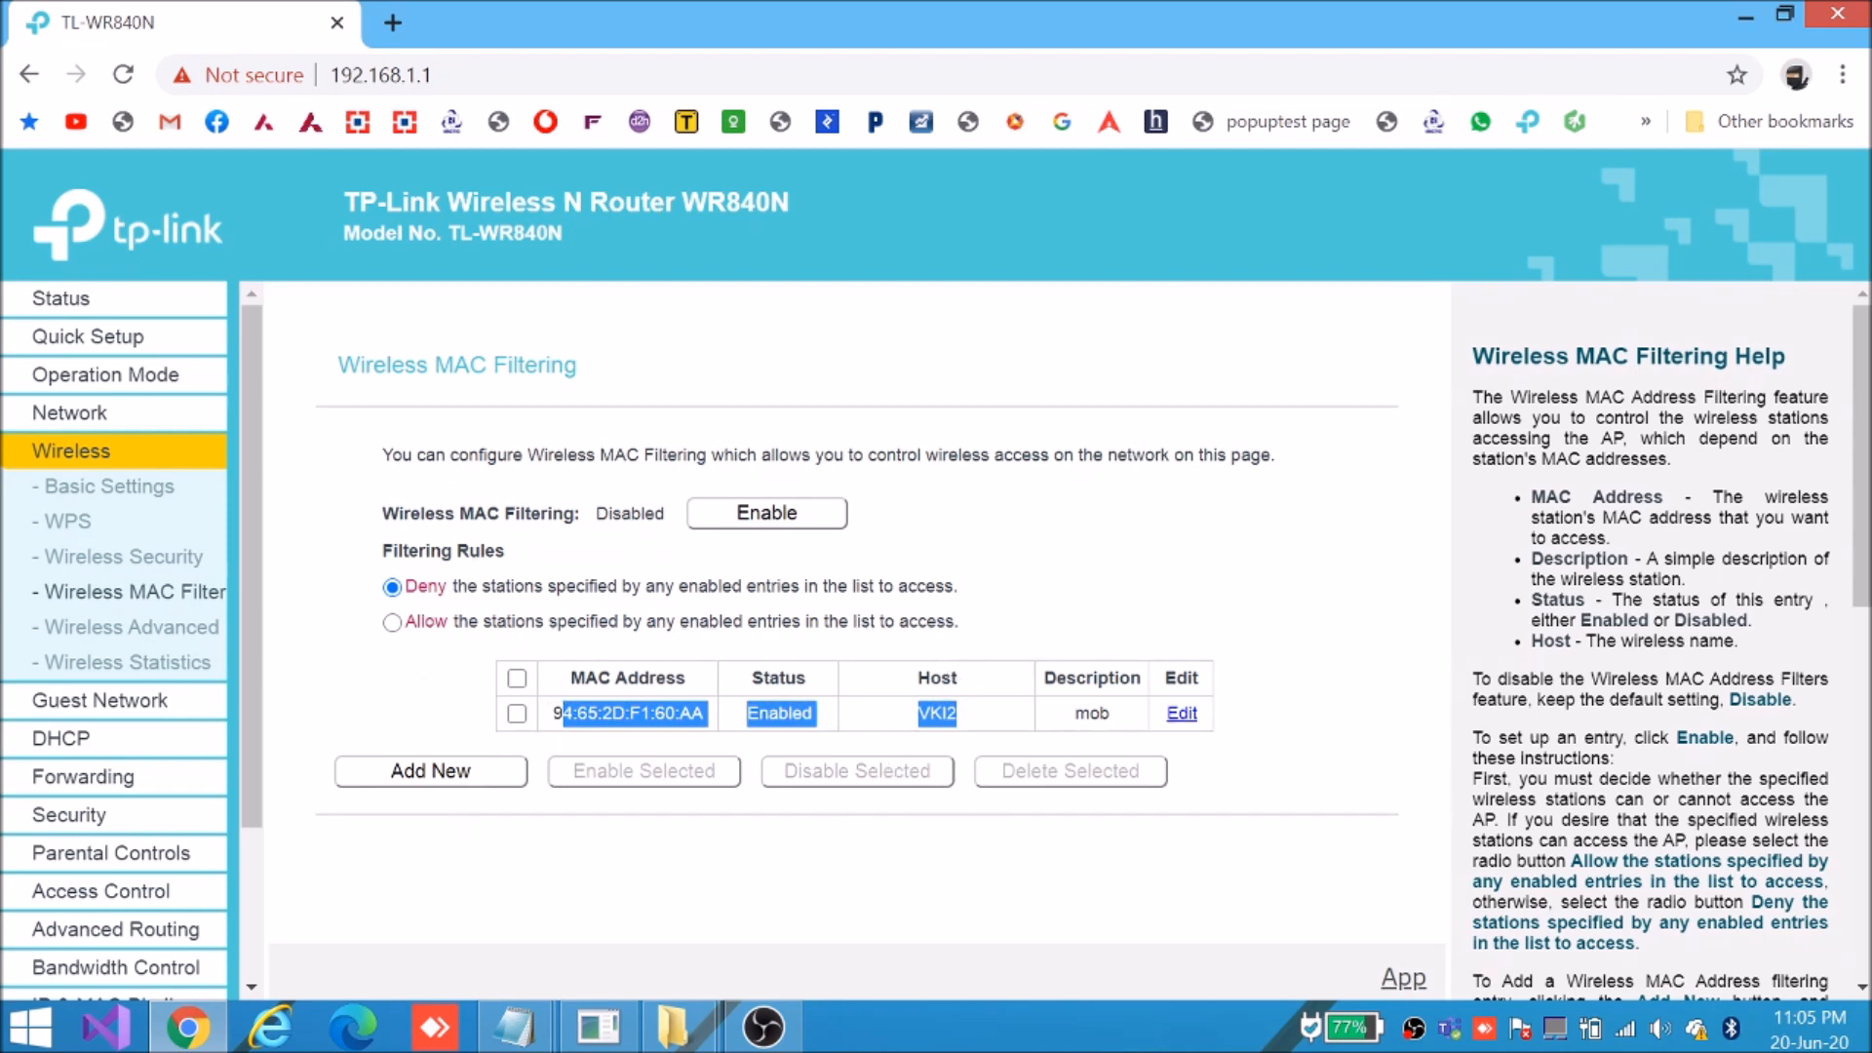
{"action": "left_click_drag", "start_coordinate": [557, 679], "coordinate": [980, 691]}
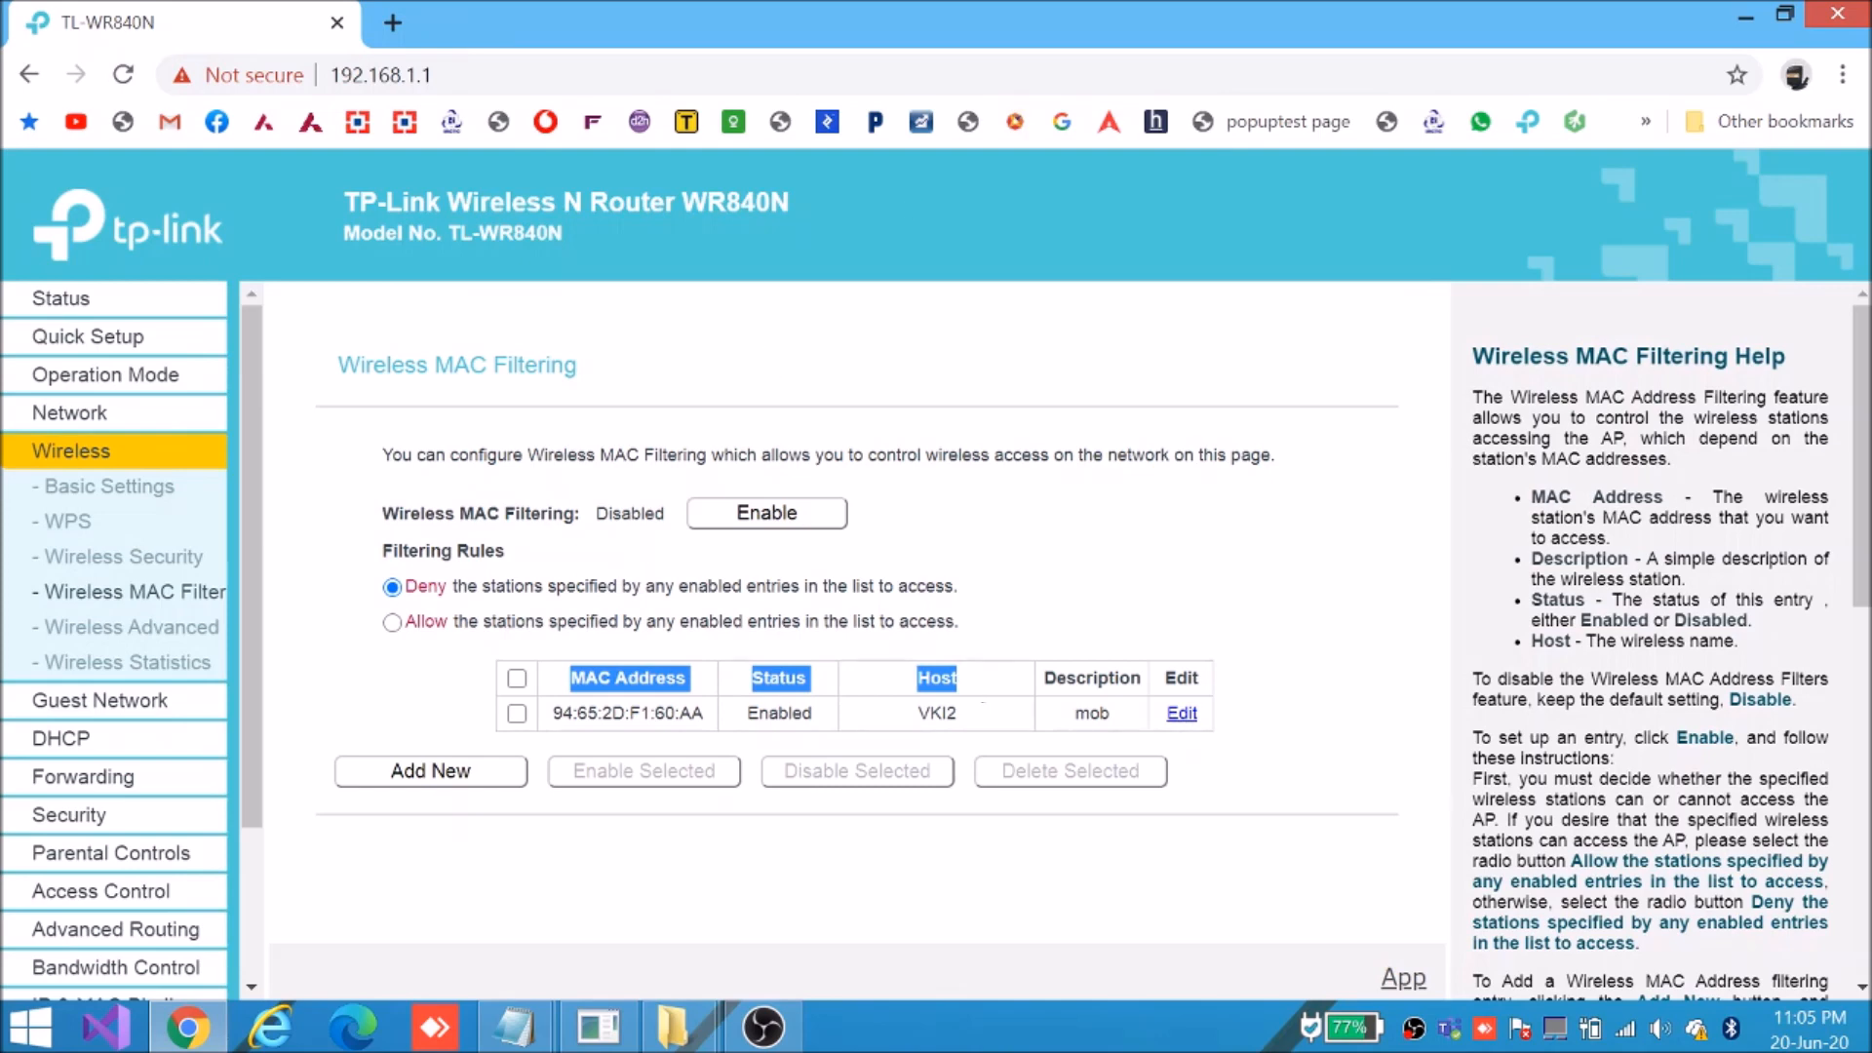
{"action": "left_click_drag", "start_coordinate": [553, 713], "coordinate": [960, 720]}
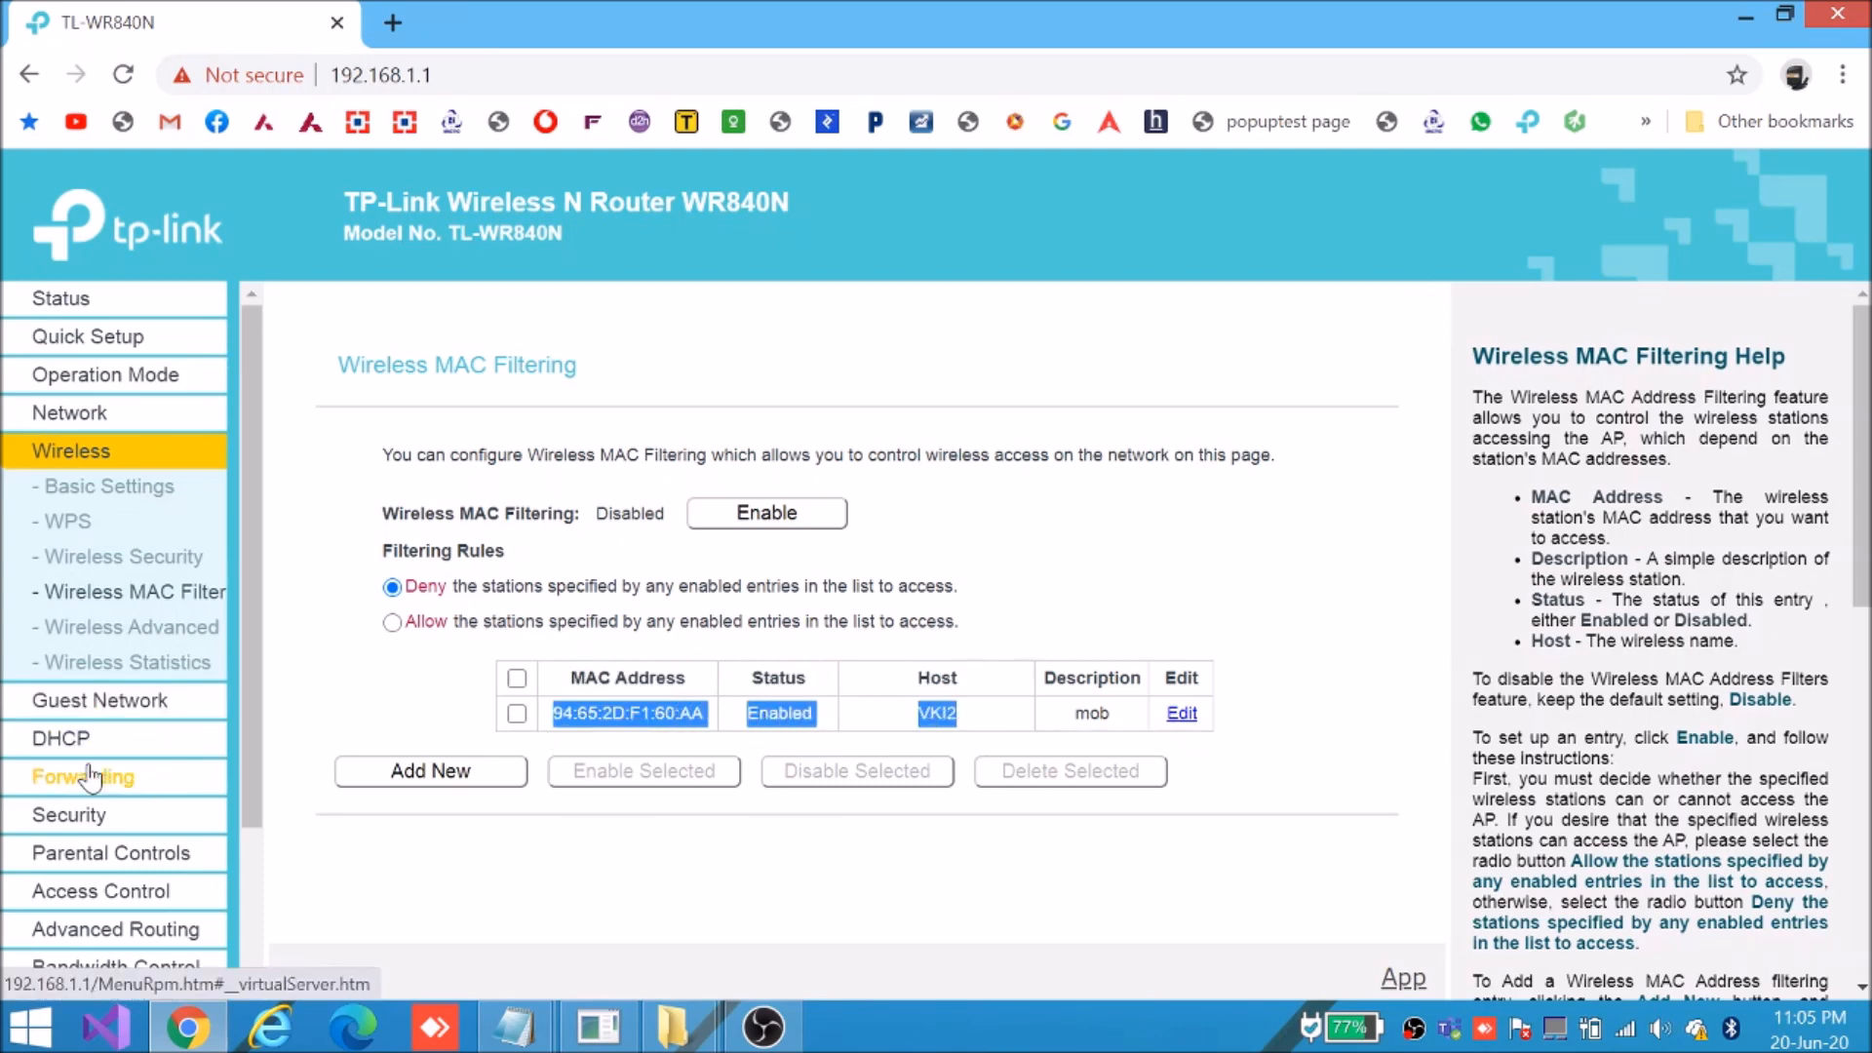
{"action": "left_click", "coordinate": [137, 739]}
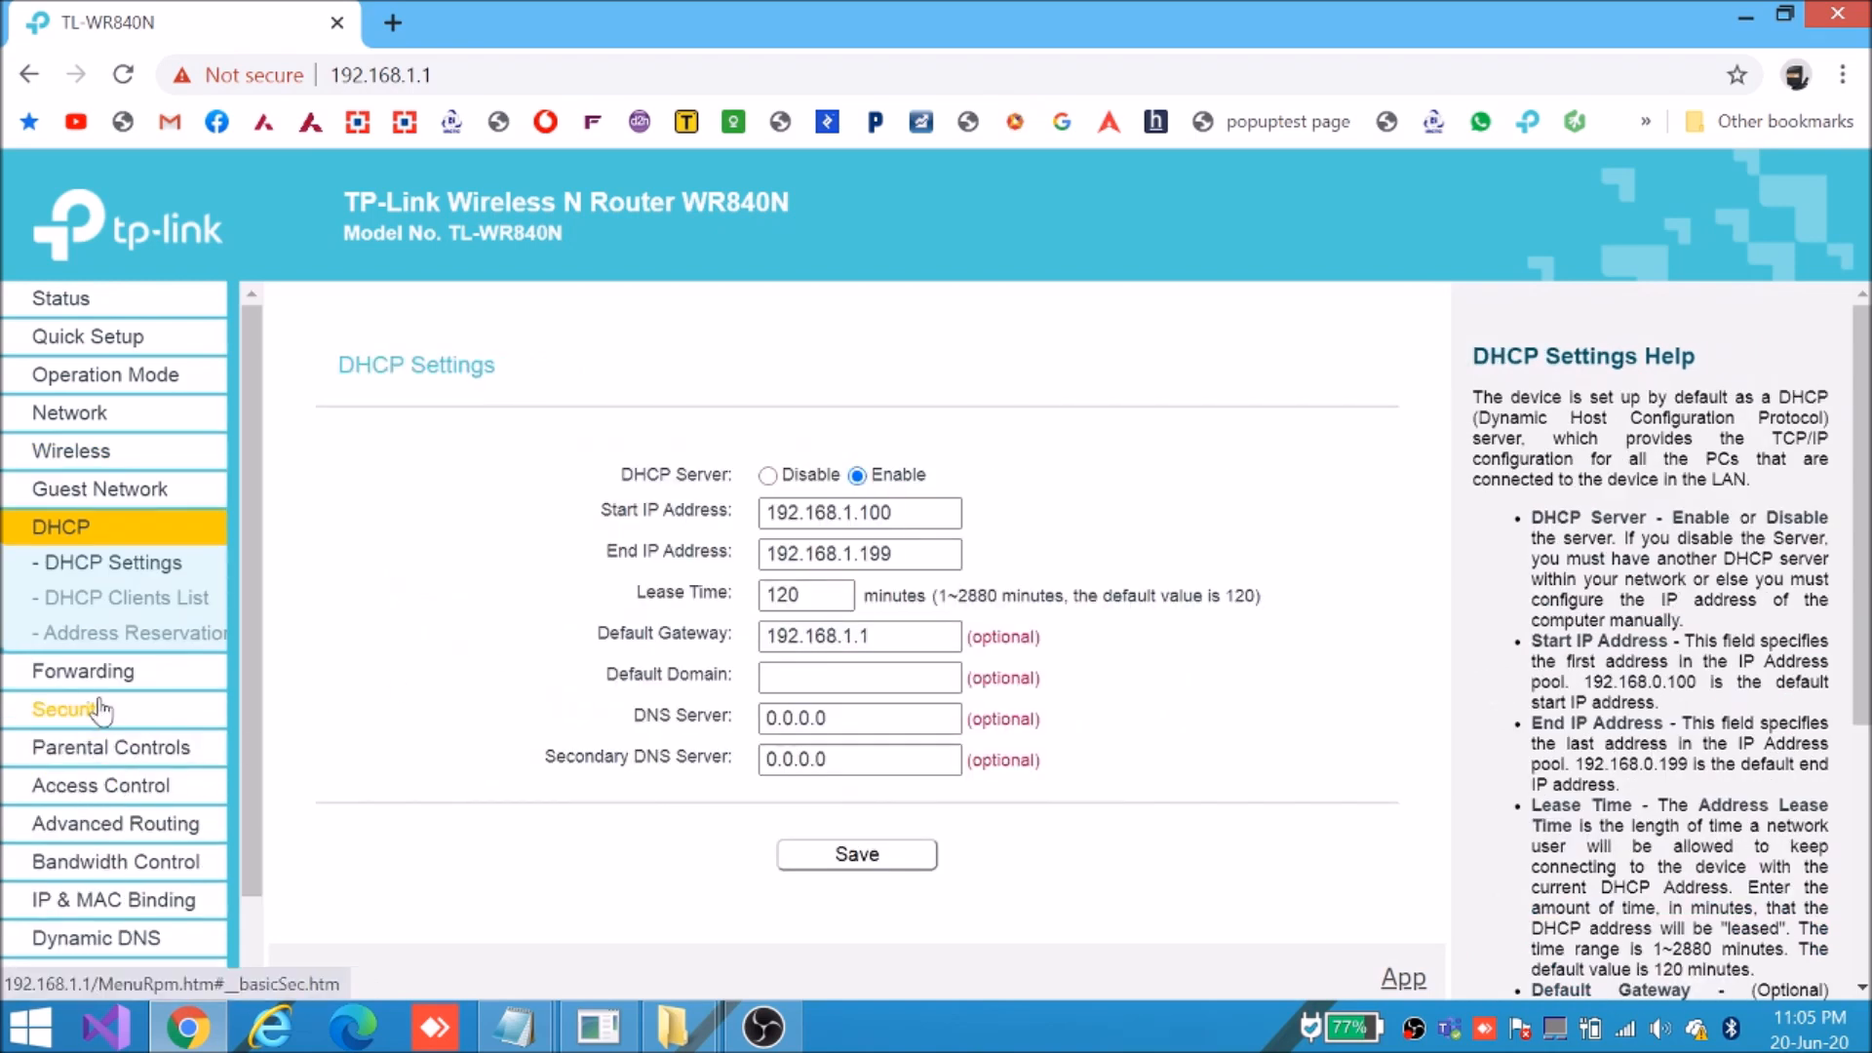
Select the Lenovo-PC's MAC address 78:0C:B8:21:A0:AC in the DHCP Clients List
{"action": "left_click", "coordinate": [125, 599]}
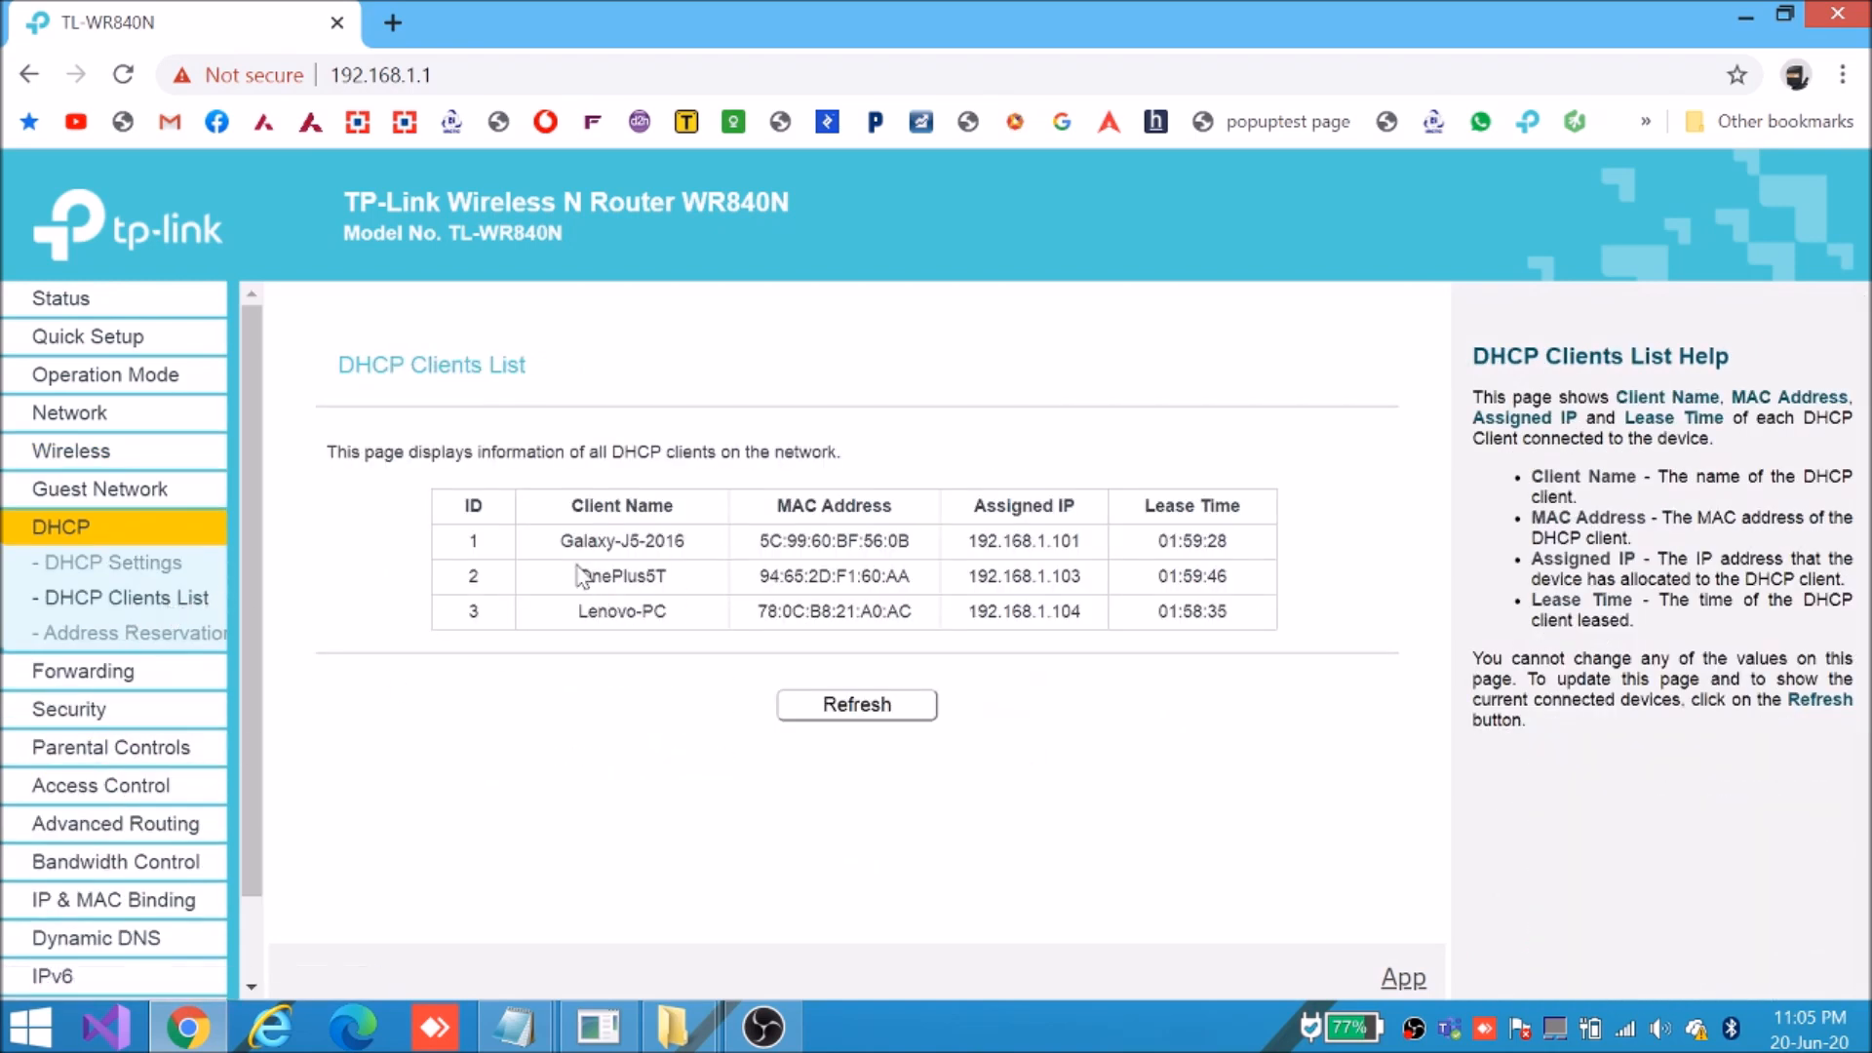
{"action": "left_click_drag", "start_coordinate": [575, 612], "coordinate": [1170, 614]}
{"action": "triple_click", "coordinate": [814, 616]}
{"action": "key", "text": "ctrl+c"}
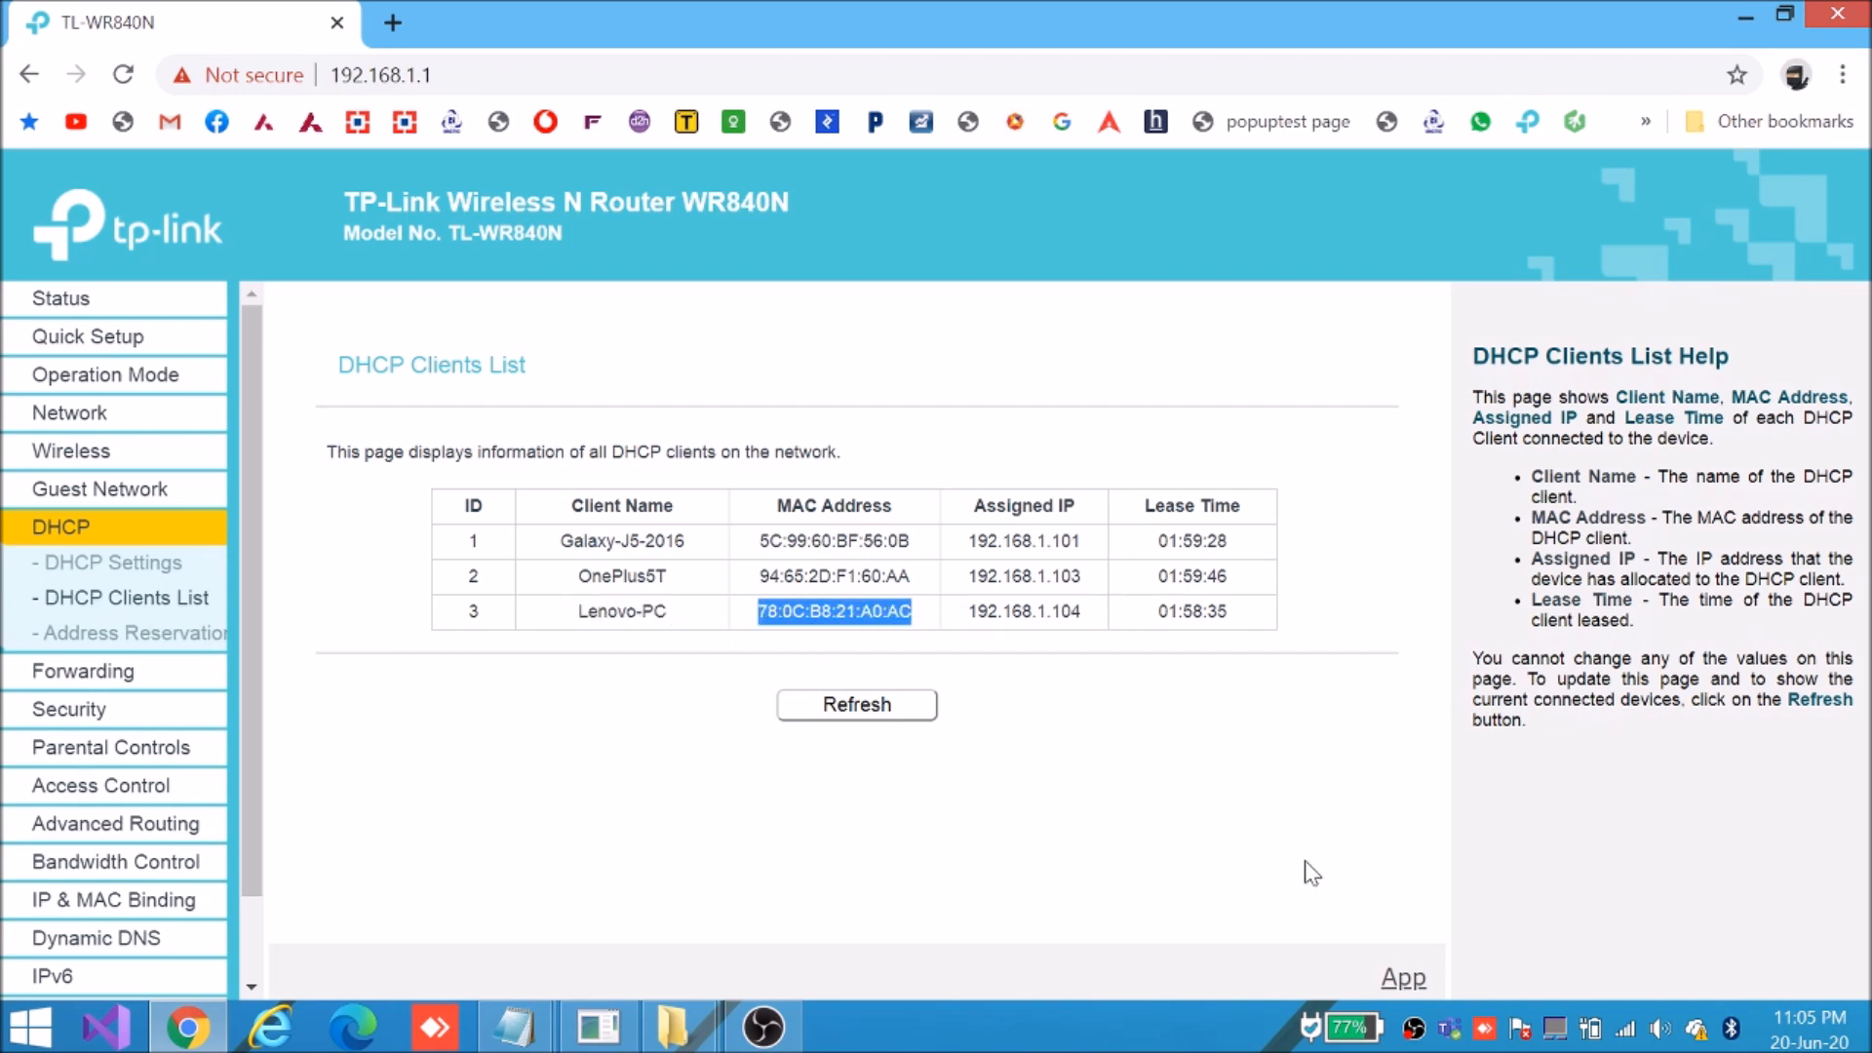
{"action": "left_click", "coordinate": [97, 452]}
Save a new enabled filter entry with MAC 78:0C:B8:21:A0:AC and description 'admin system'
{"action": "left_click", "coordinate": [146, 592]}
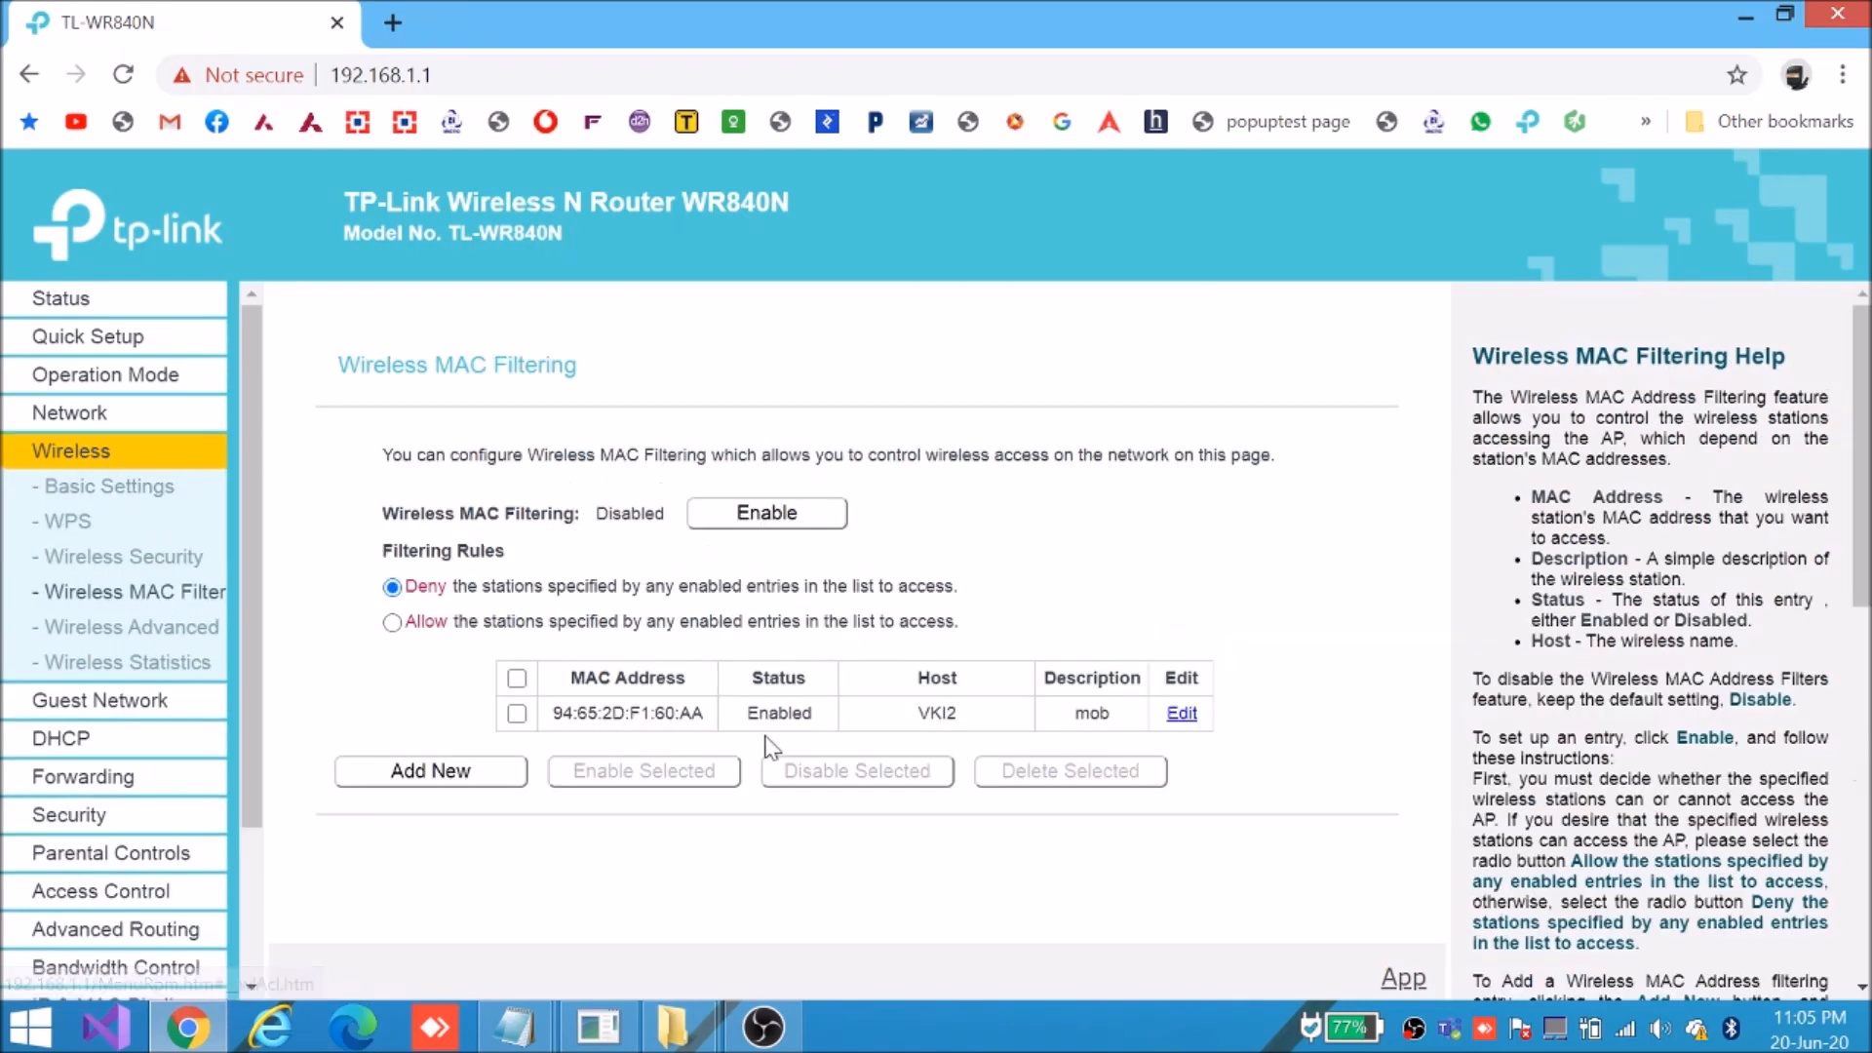
{"action": "left_click", "coordinate": [460, 784]}
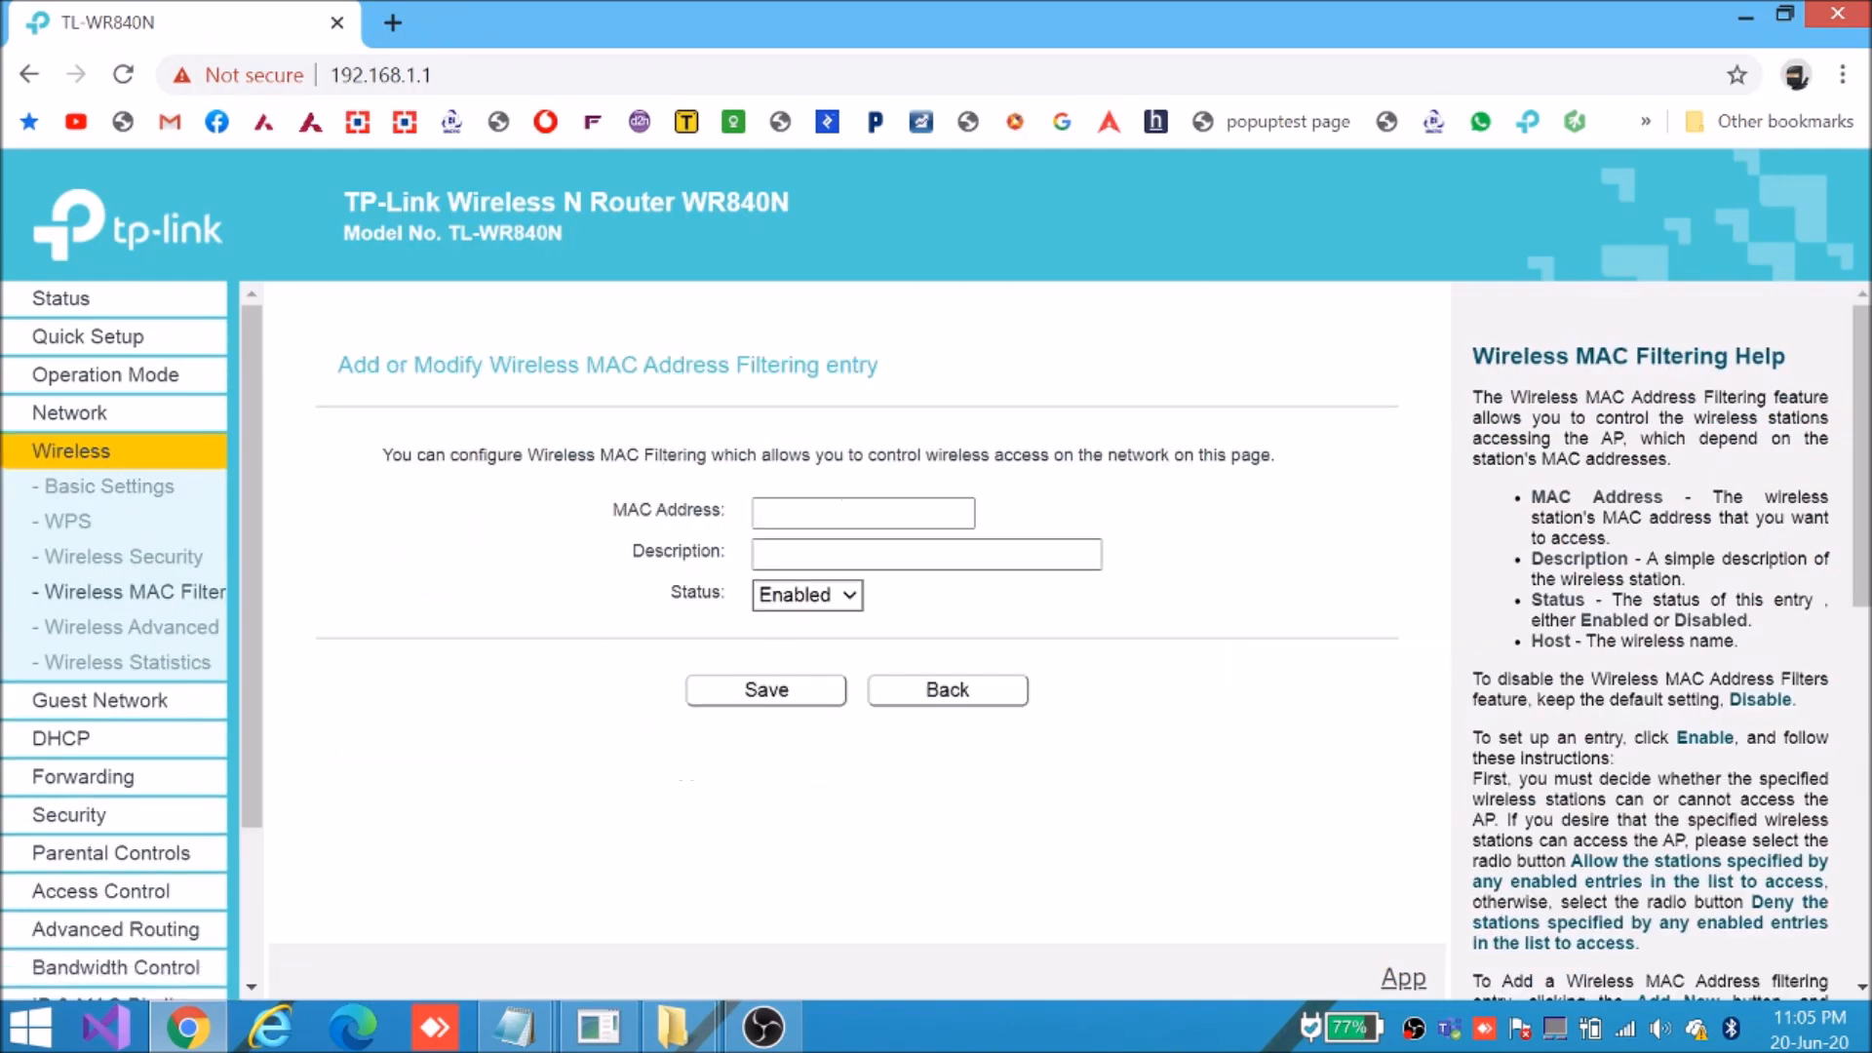
{"action": "left_click", "coordinate": [819, 513]}
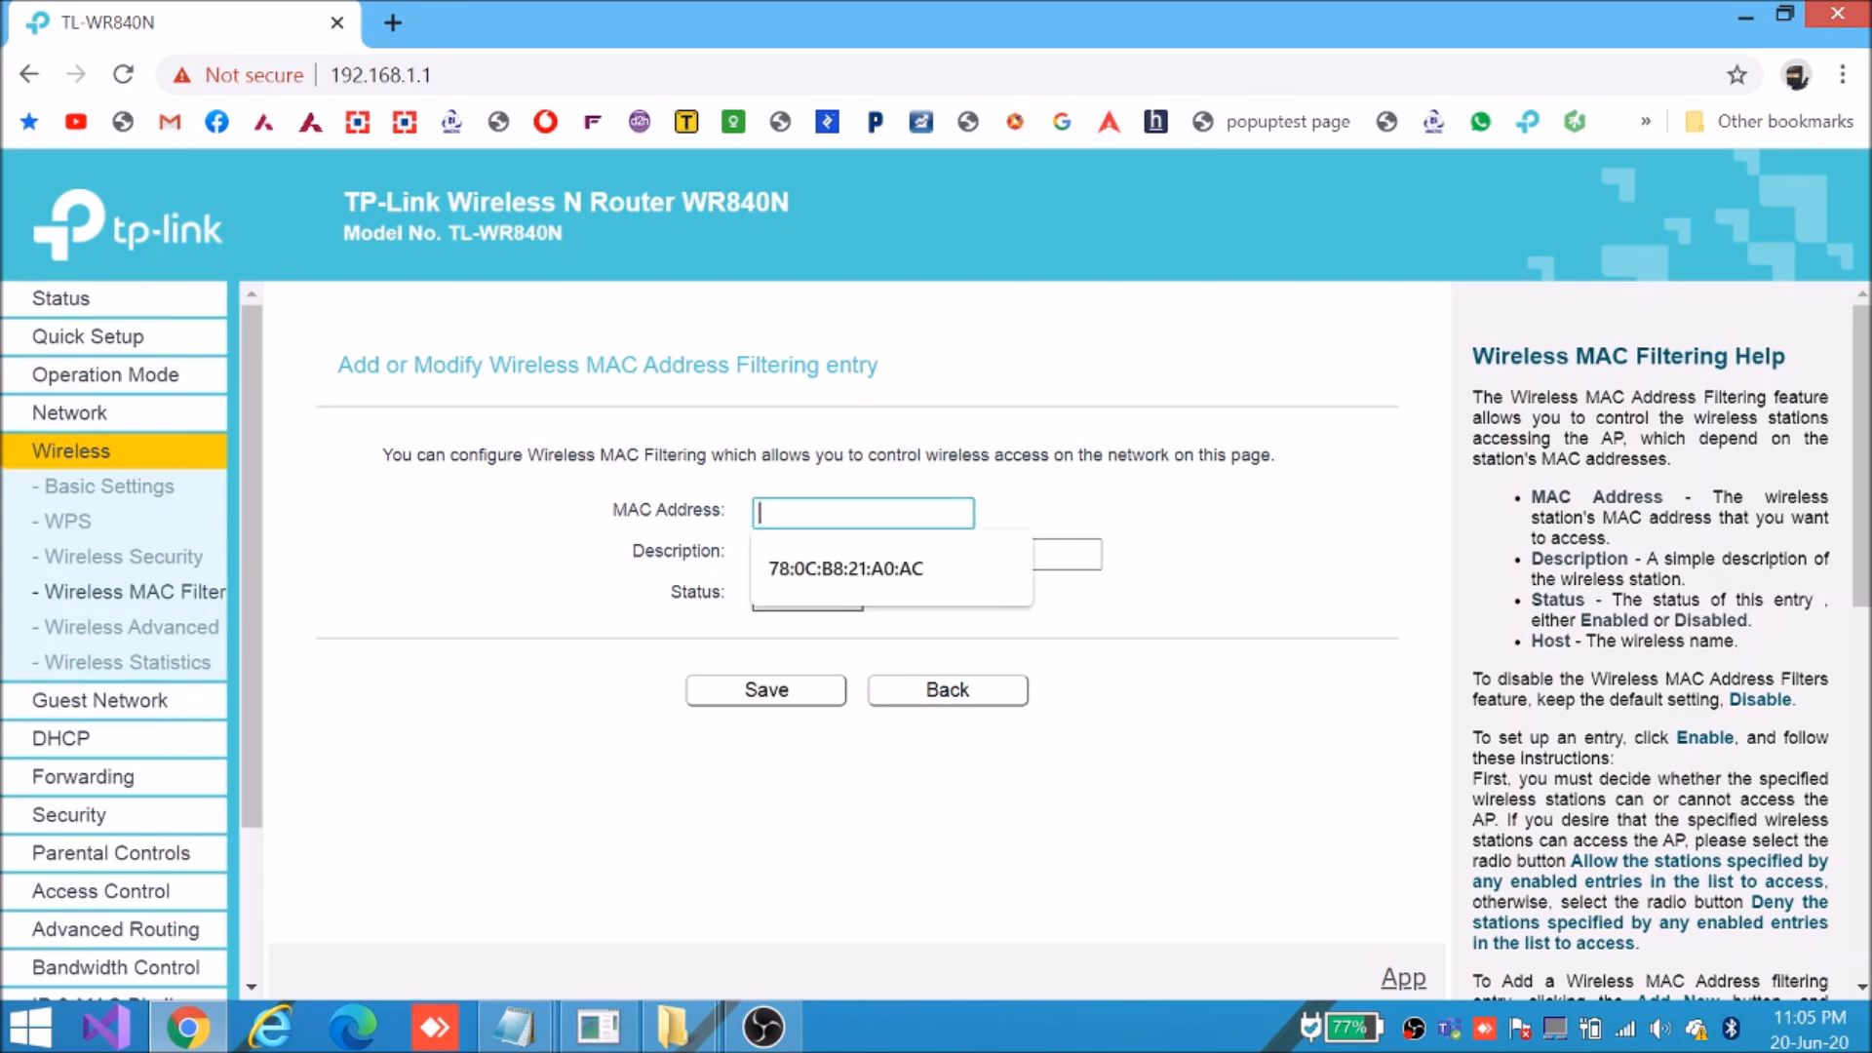
{"action": "key", "text": "ctrl+v"}
{"action": "key", "text": "Tab"}
{"action": "key", "text": "Down"}
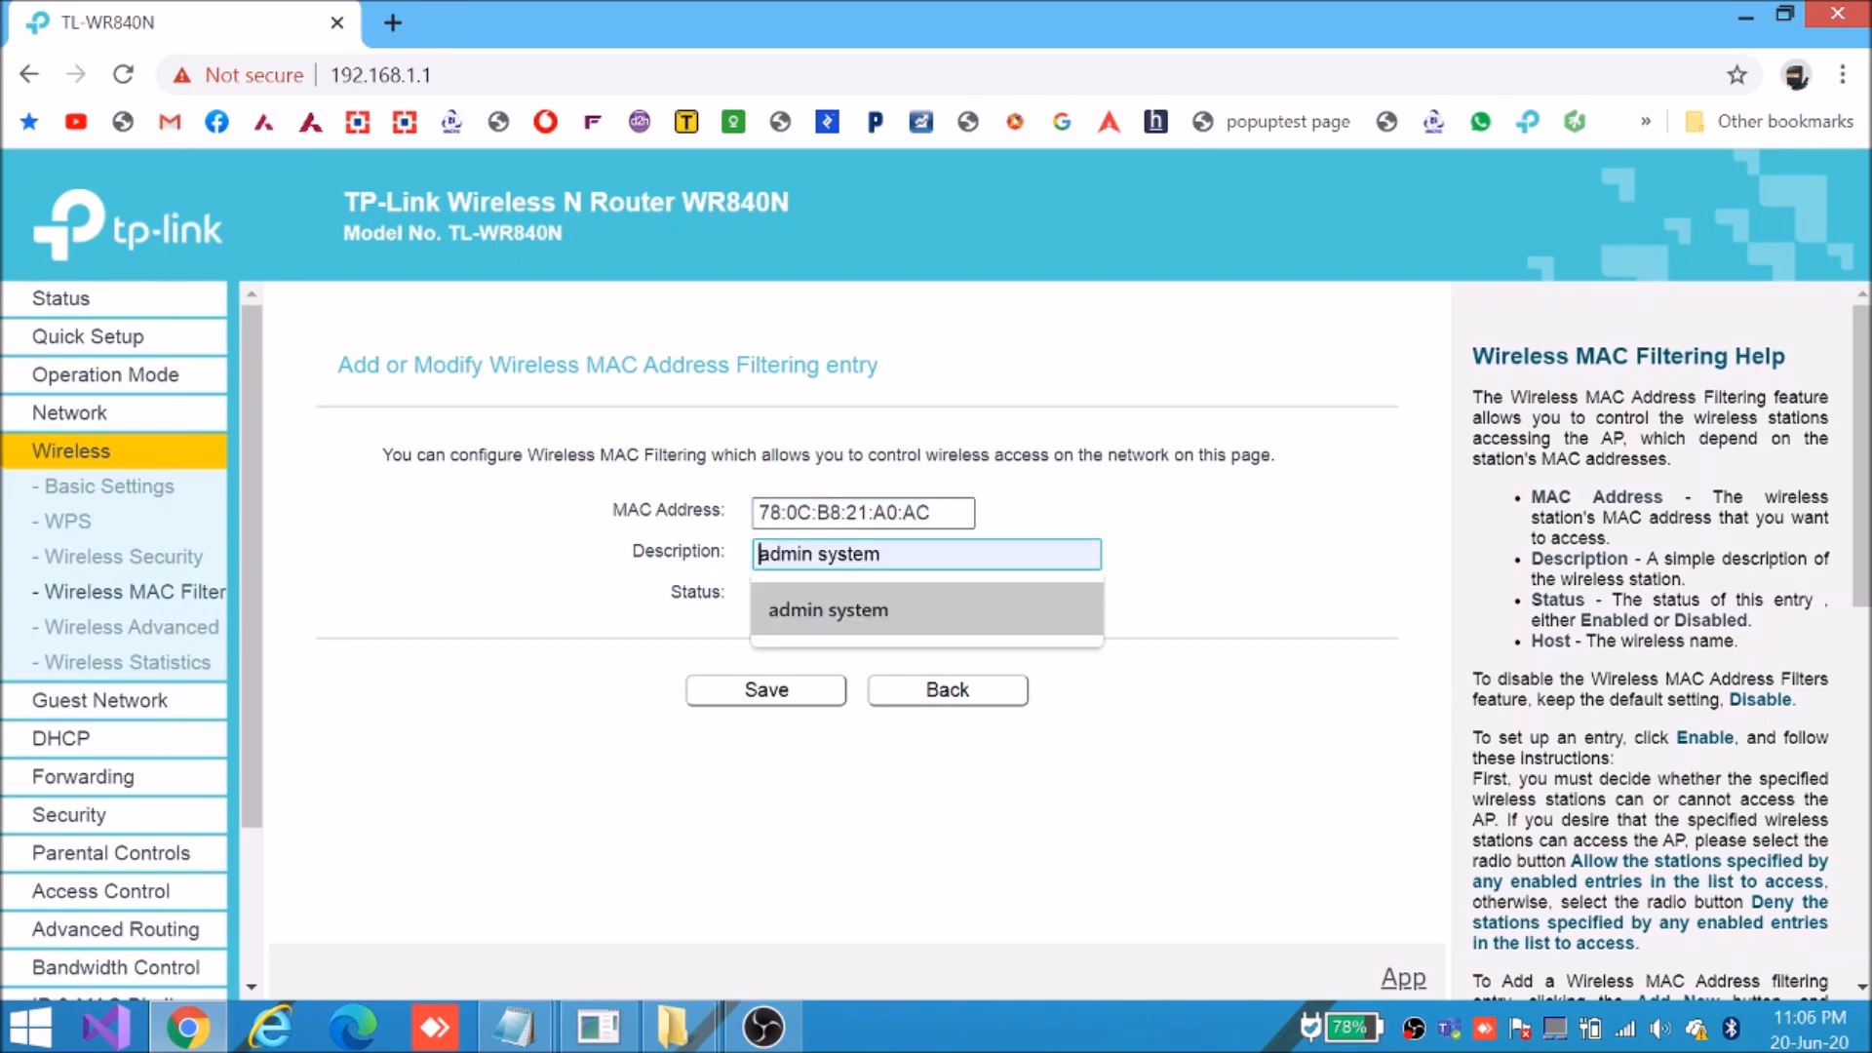
{"action": "key", "text": "Return"}
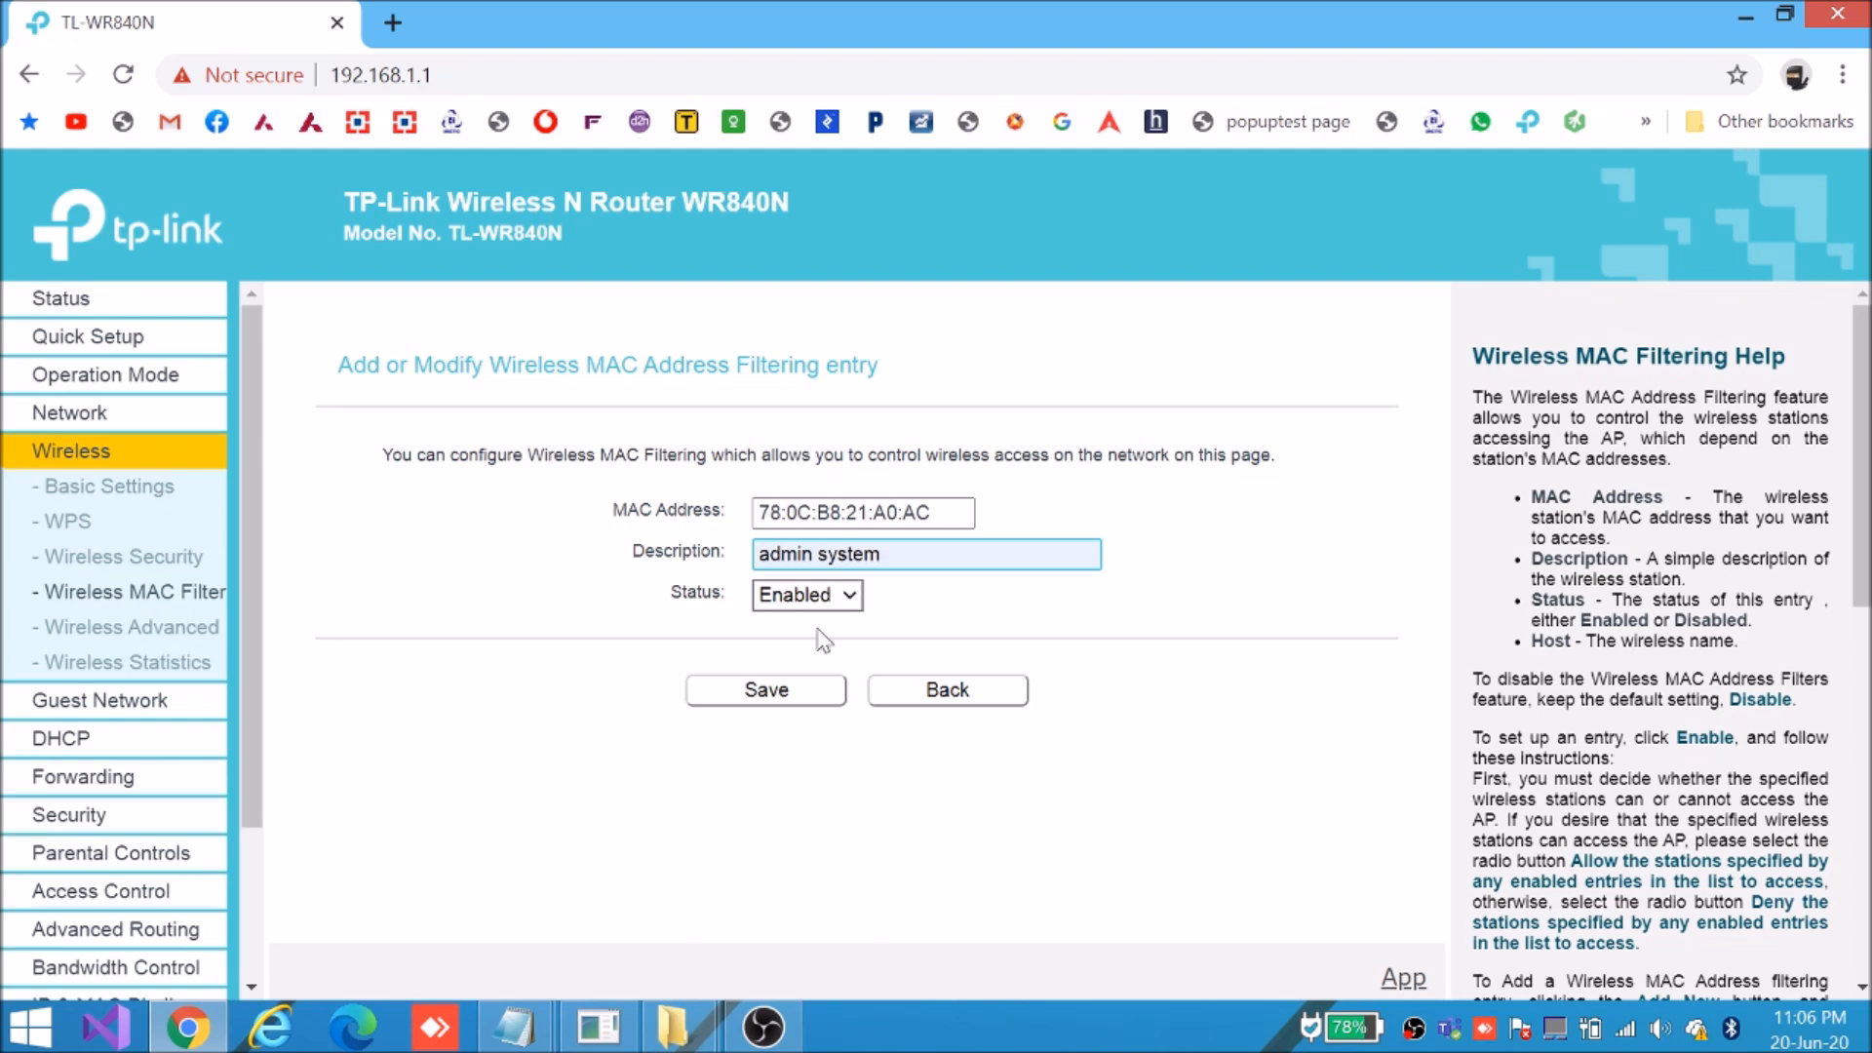
{"action": "left_click", "coordinate": [756, 693]}
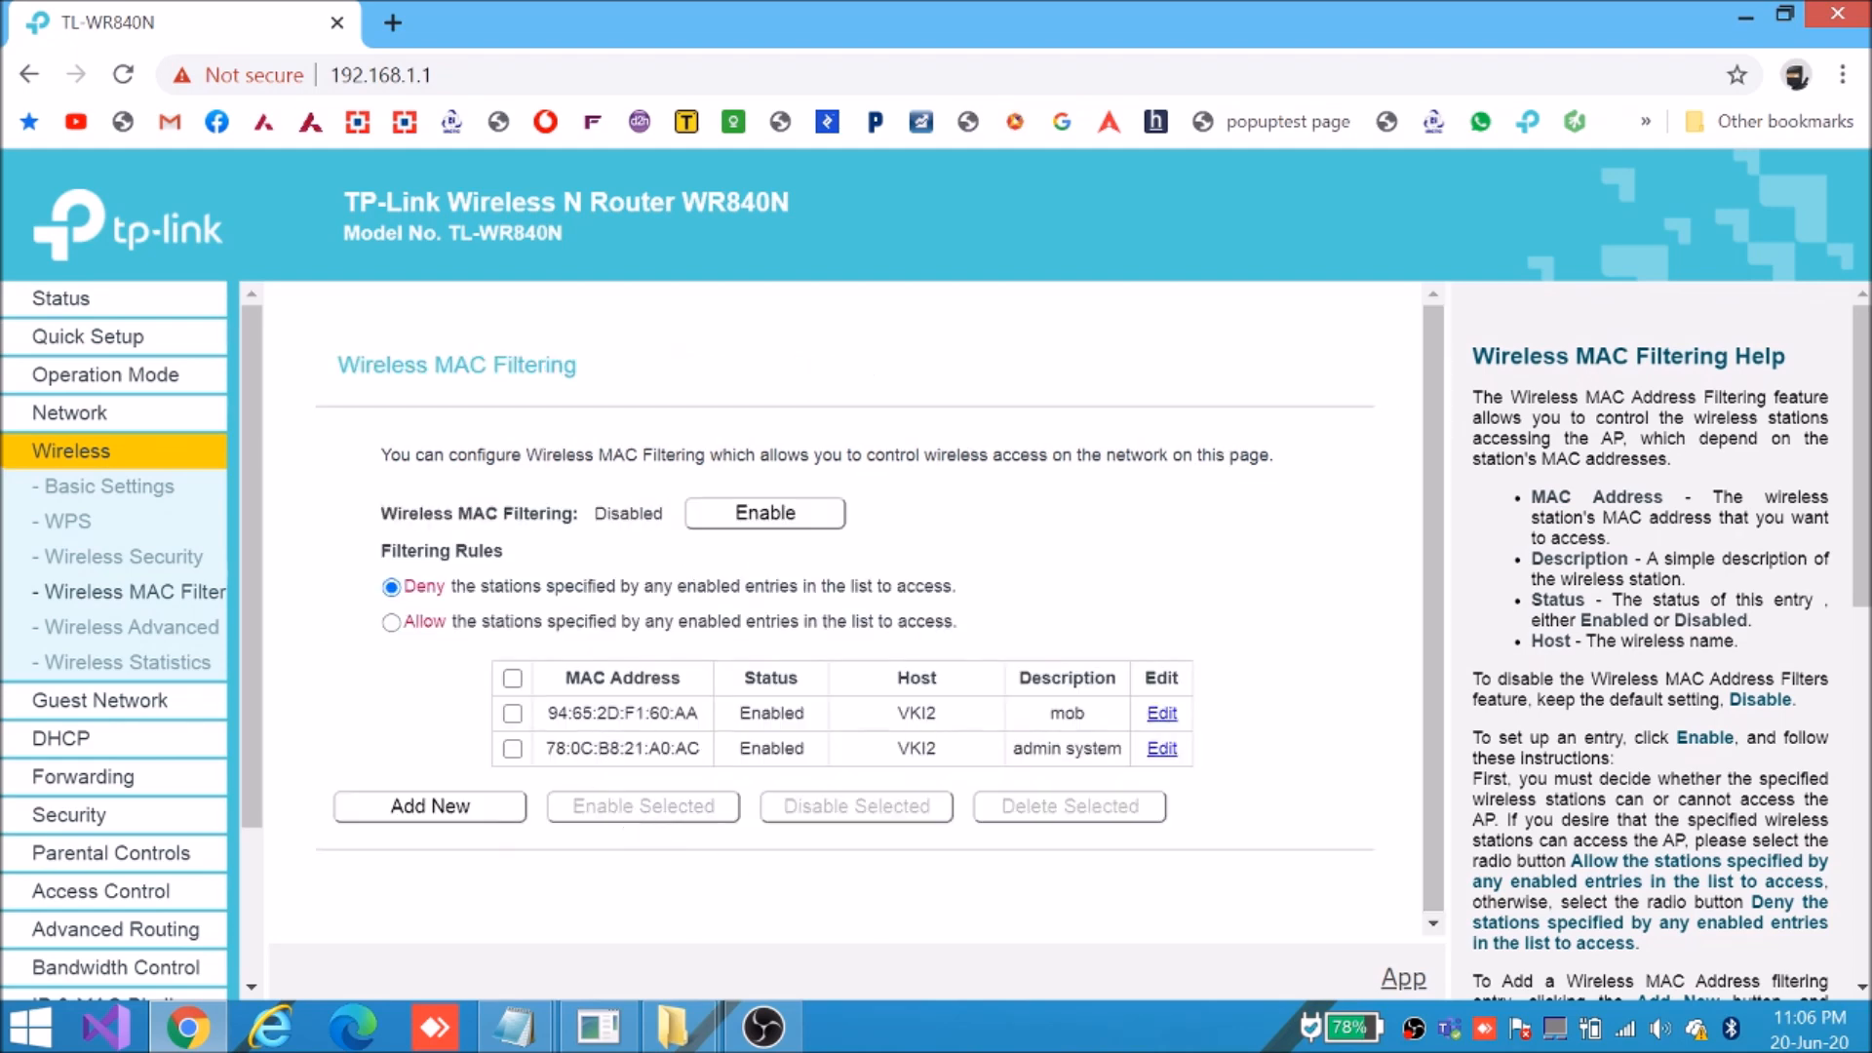
Review both filter entries and set the filtering rule to Allow listed stations only
{"action": "left_click_drag", "start_coordinate": [1007, 750], "coordinate": [1123, 751]}
{"action": "left_click_drag", "start_coordinate": [553, 748], "coordinate": [1130, 762]}
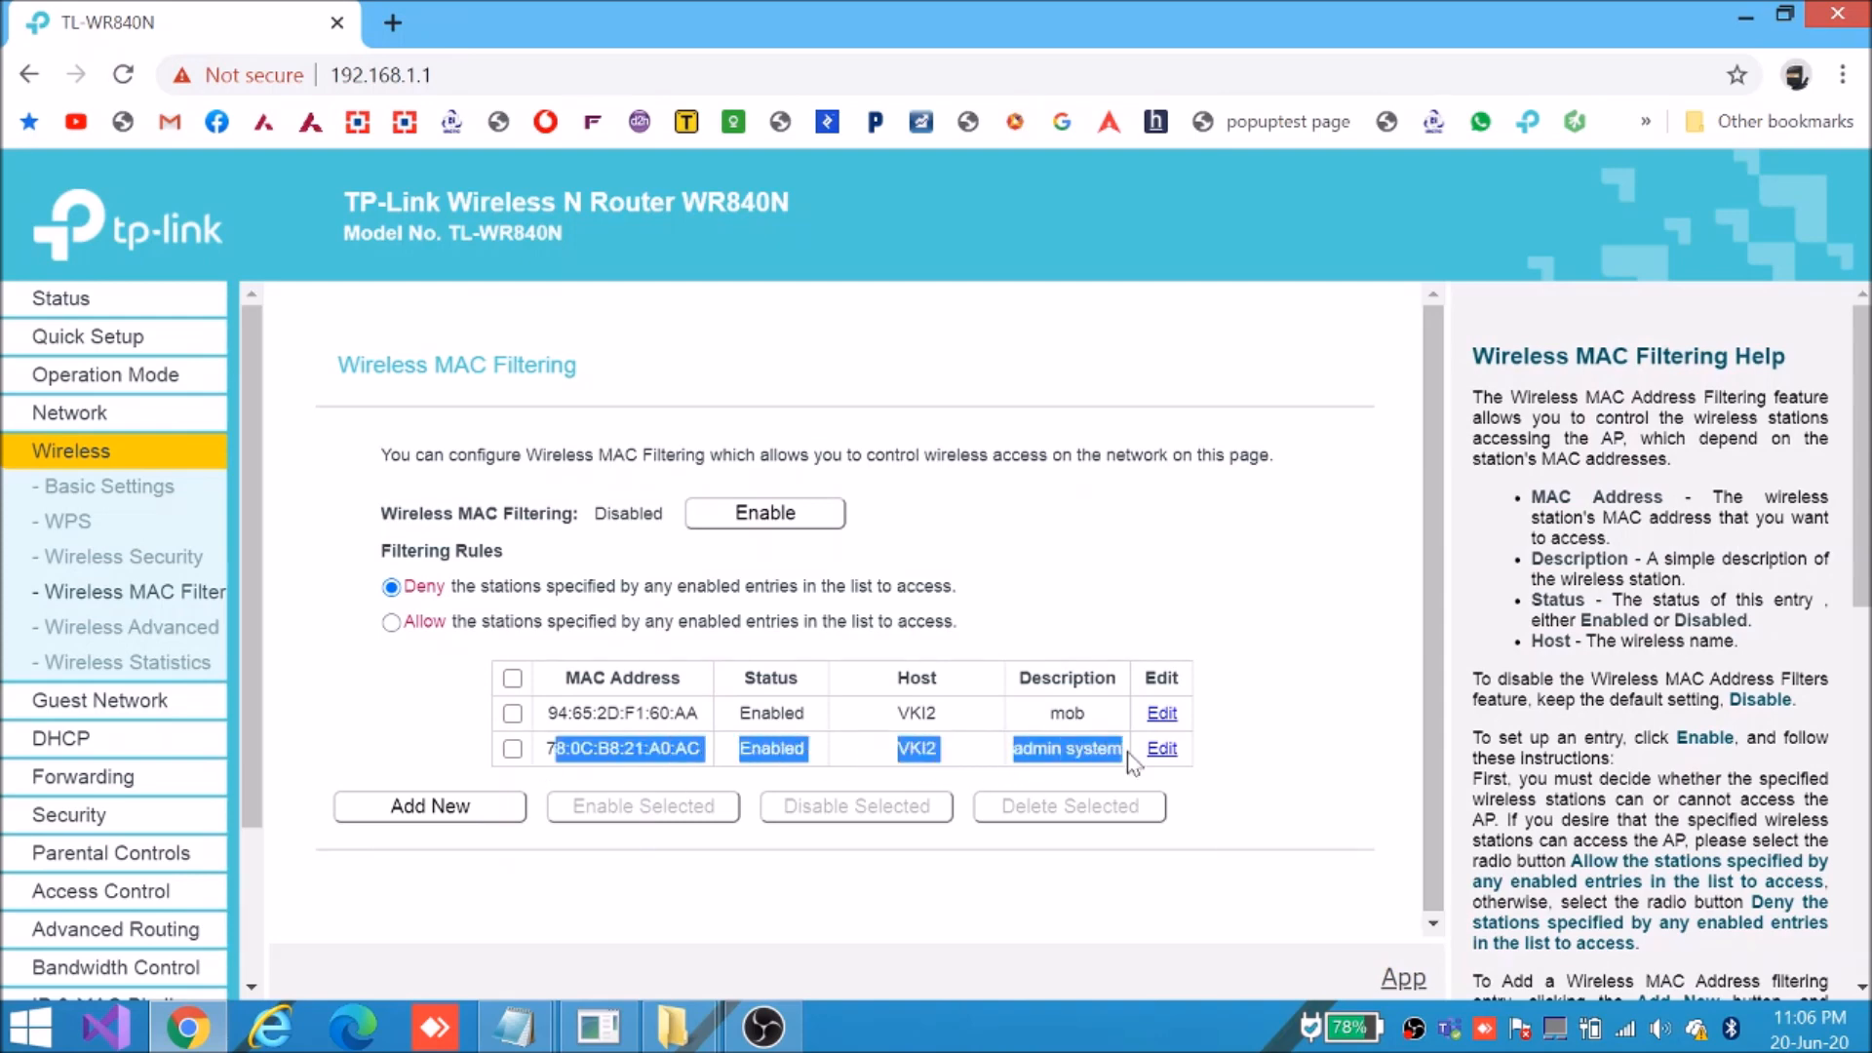
{"action": "left_click", "coordinate": [598, 747]}
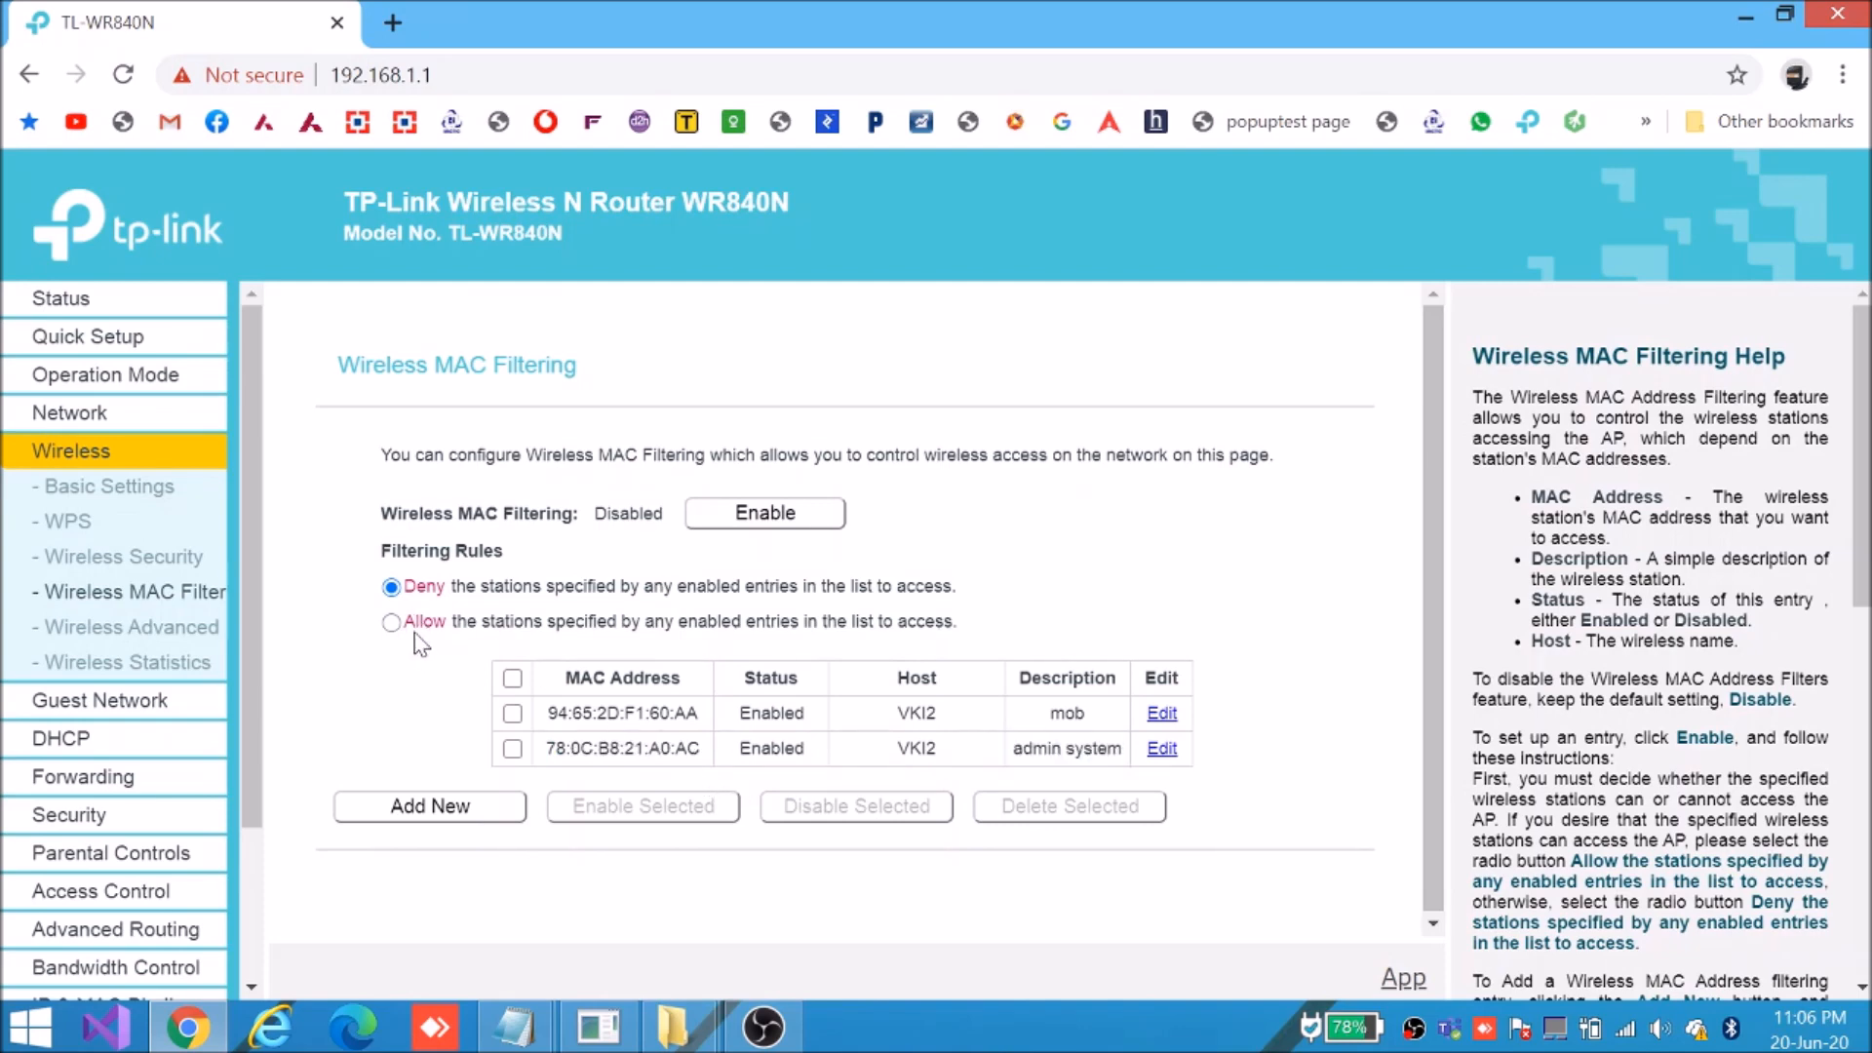
{"action": "left_click_drag", "start_coordinate": [561, 713], "coordinate": [1092, 727]}
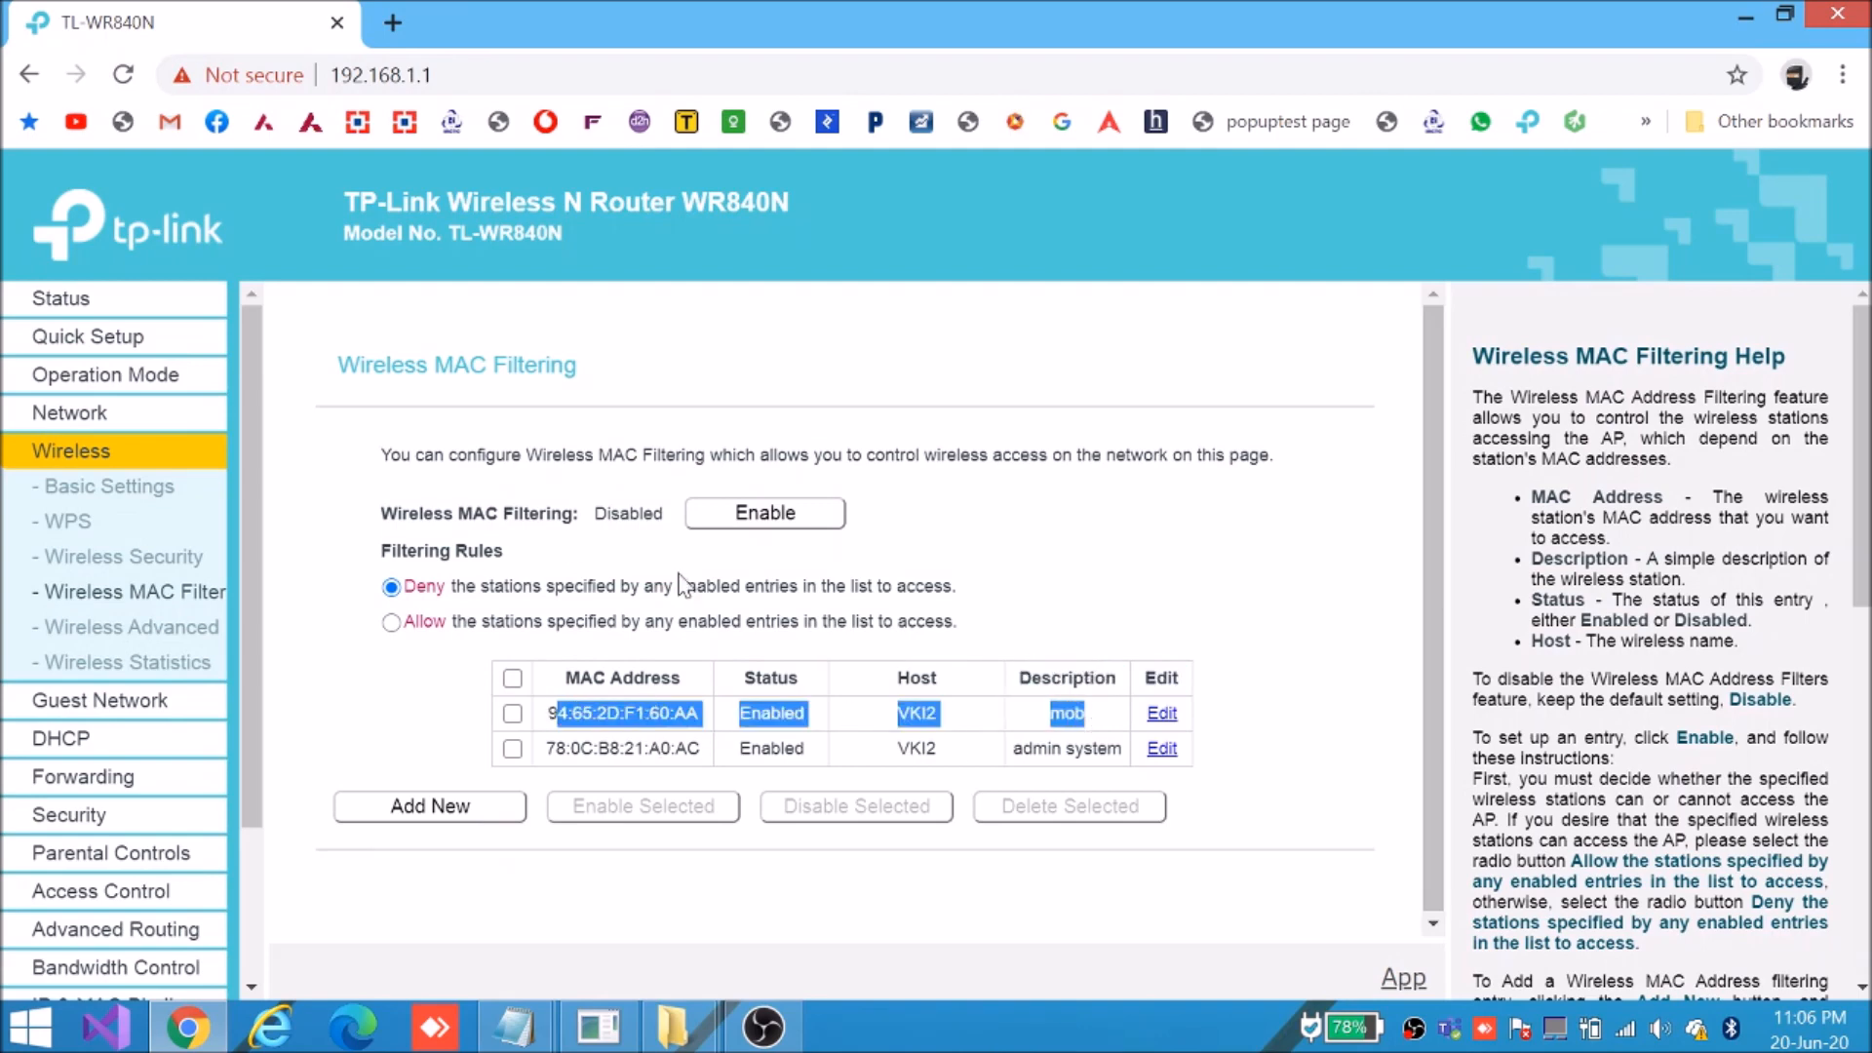
{"action": "left_click", "coordinate": [391, 622]}
{"action": "left_click", "coordinate": [973, 623]}
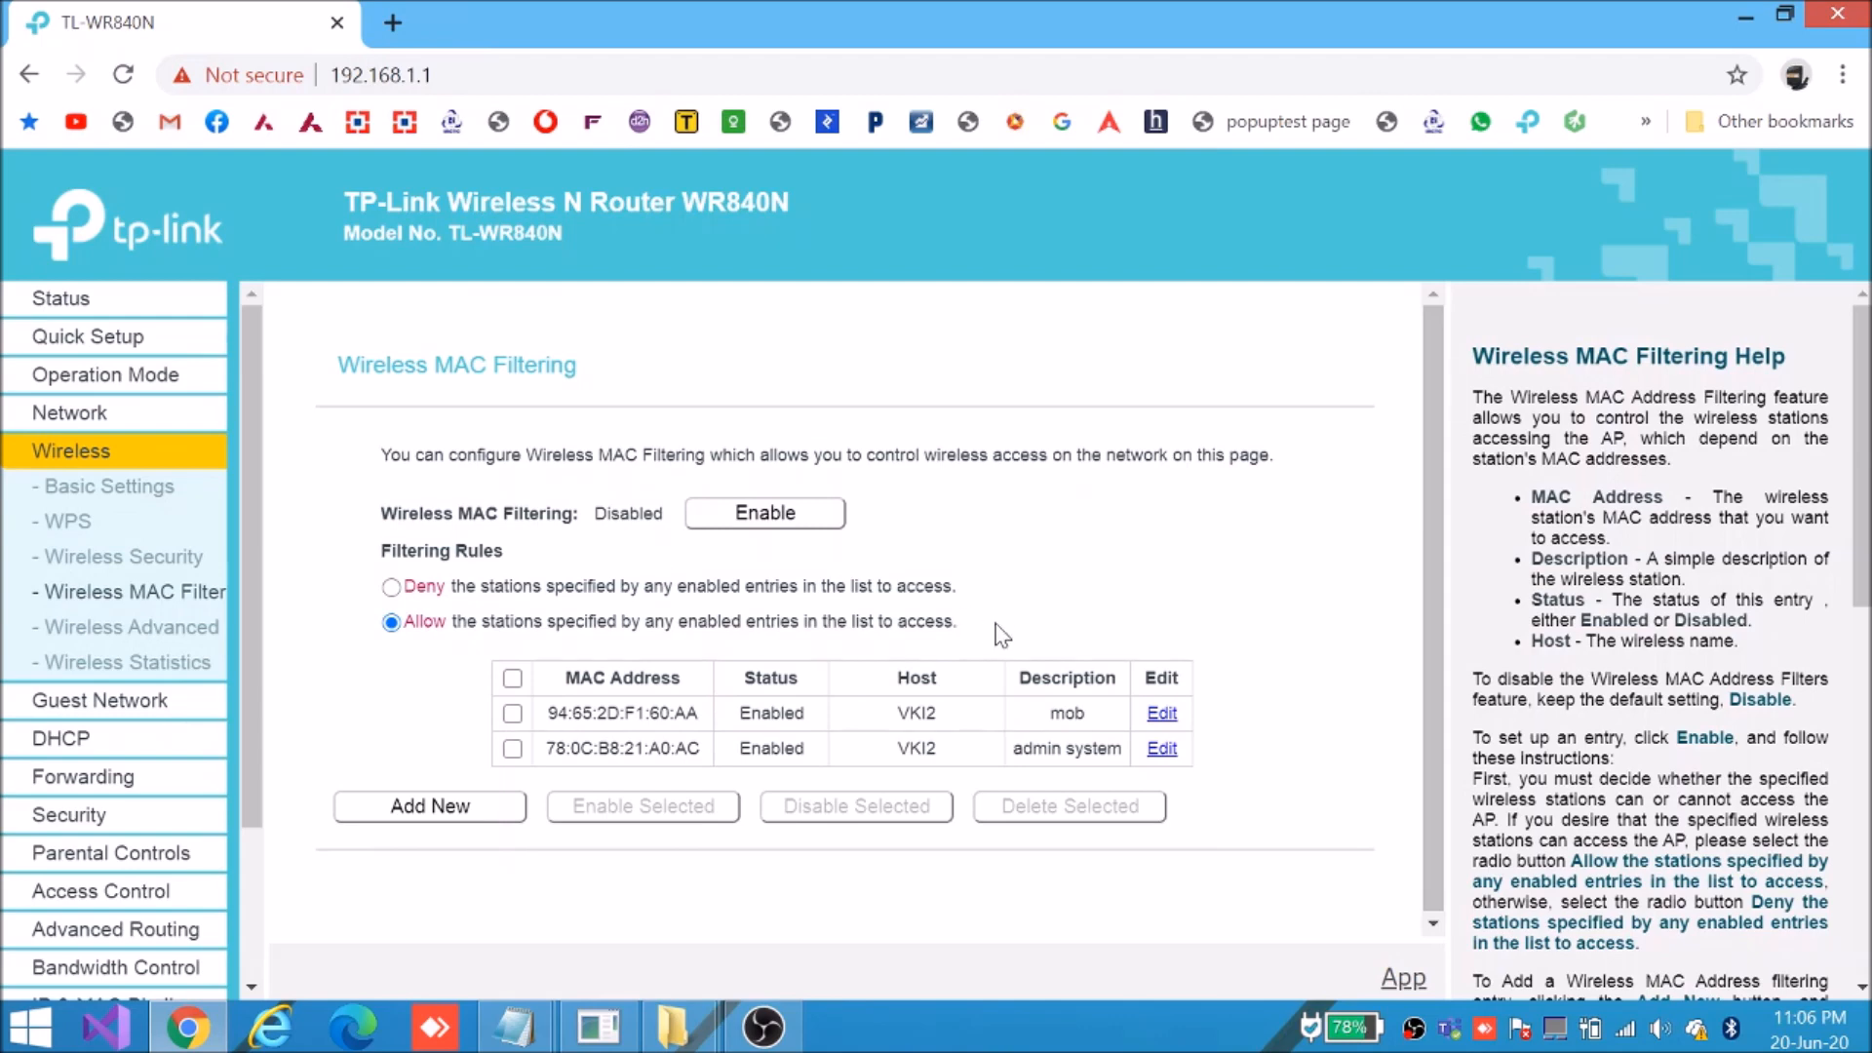
Enable wireless MAC filtering and confirm its status now reads Enabled
{"action": "left_click", "coordinate": [751, 519]}
{"action": "double_click", "coordinate": [627, 513]}
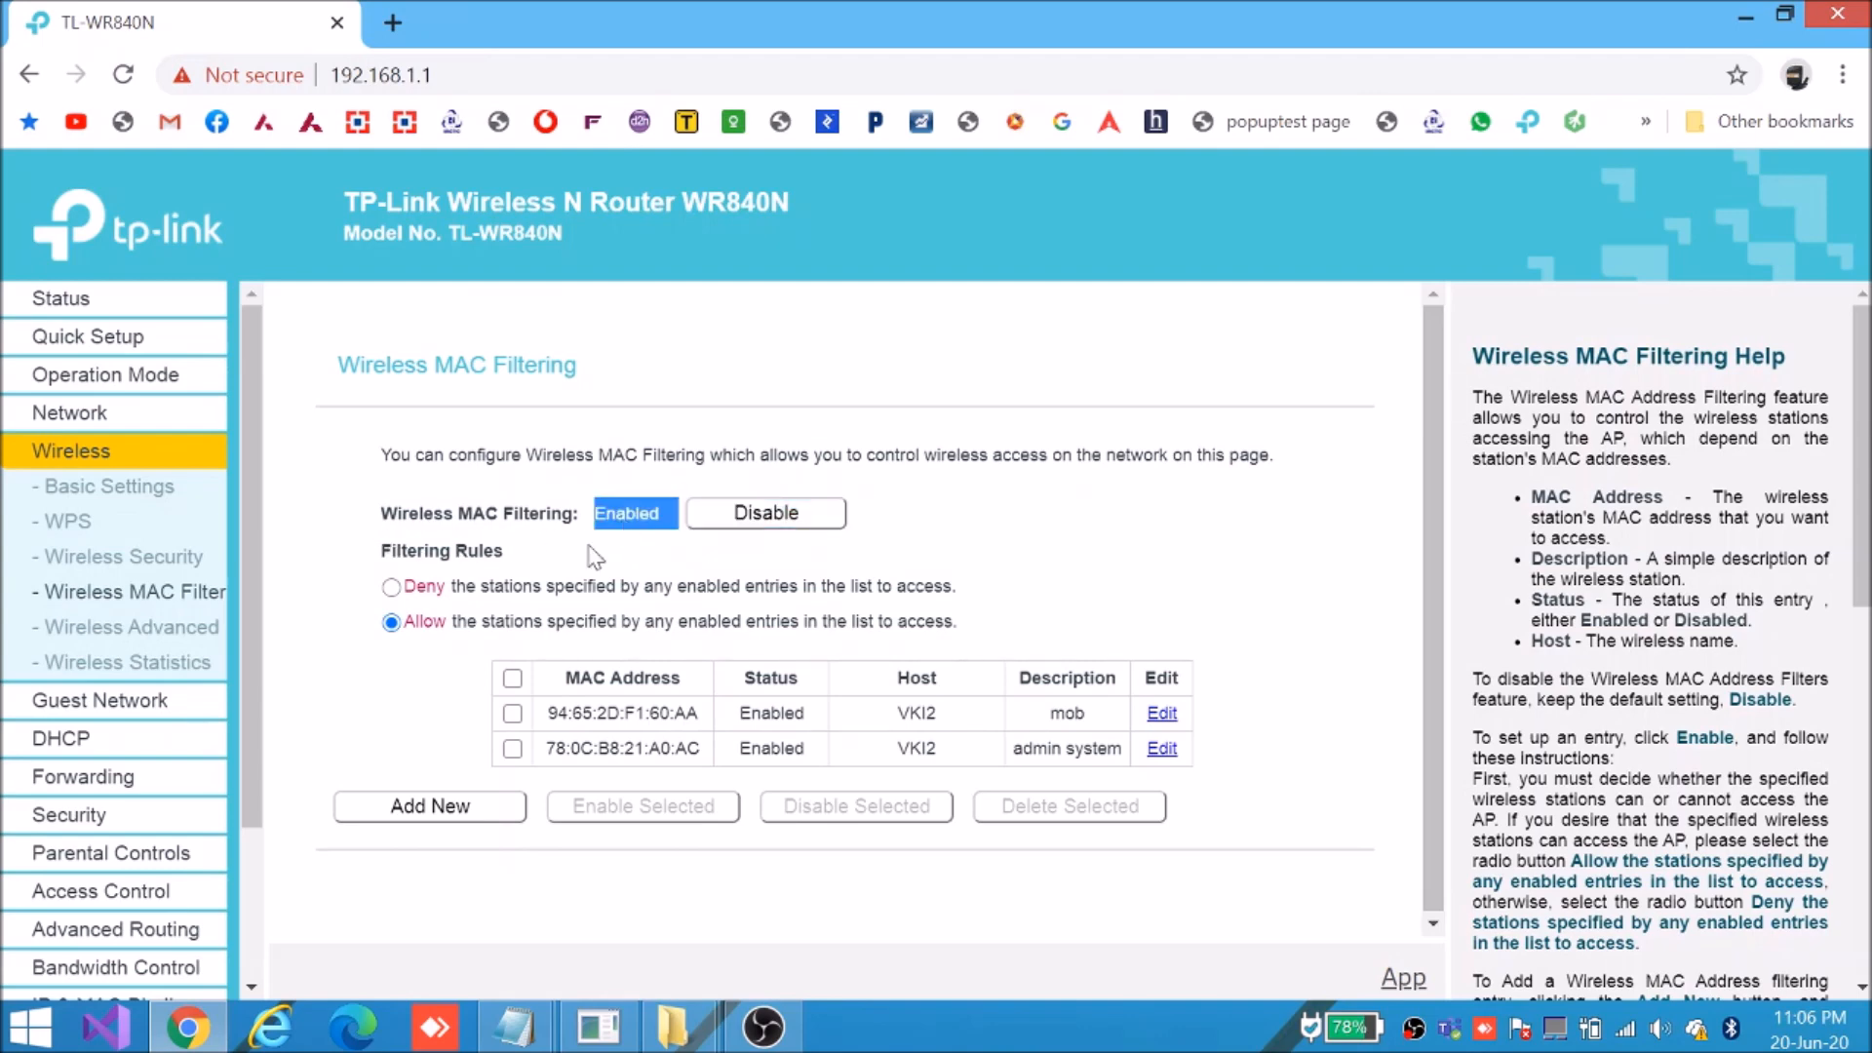
{"action": "left_click_drag", "start_coordinate": [383, 515], "coordinate": [661, 516]}
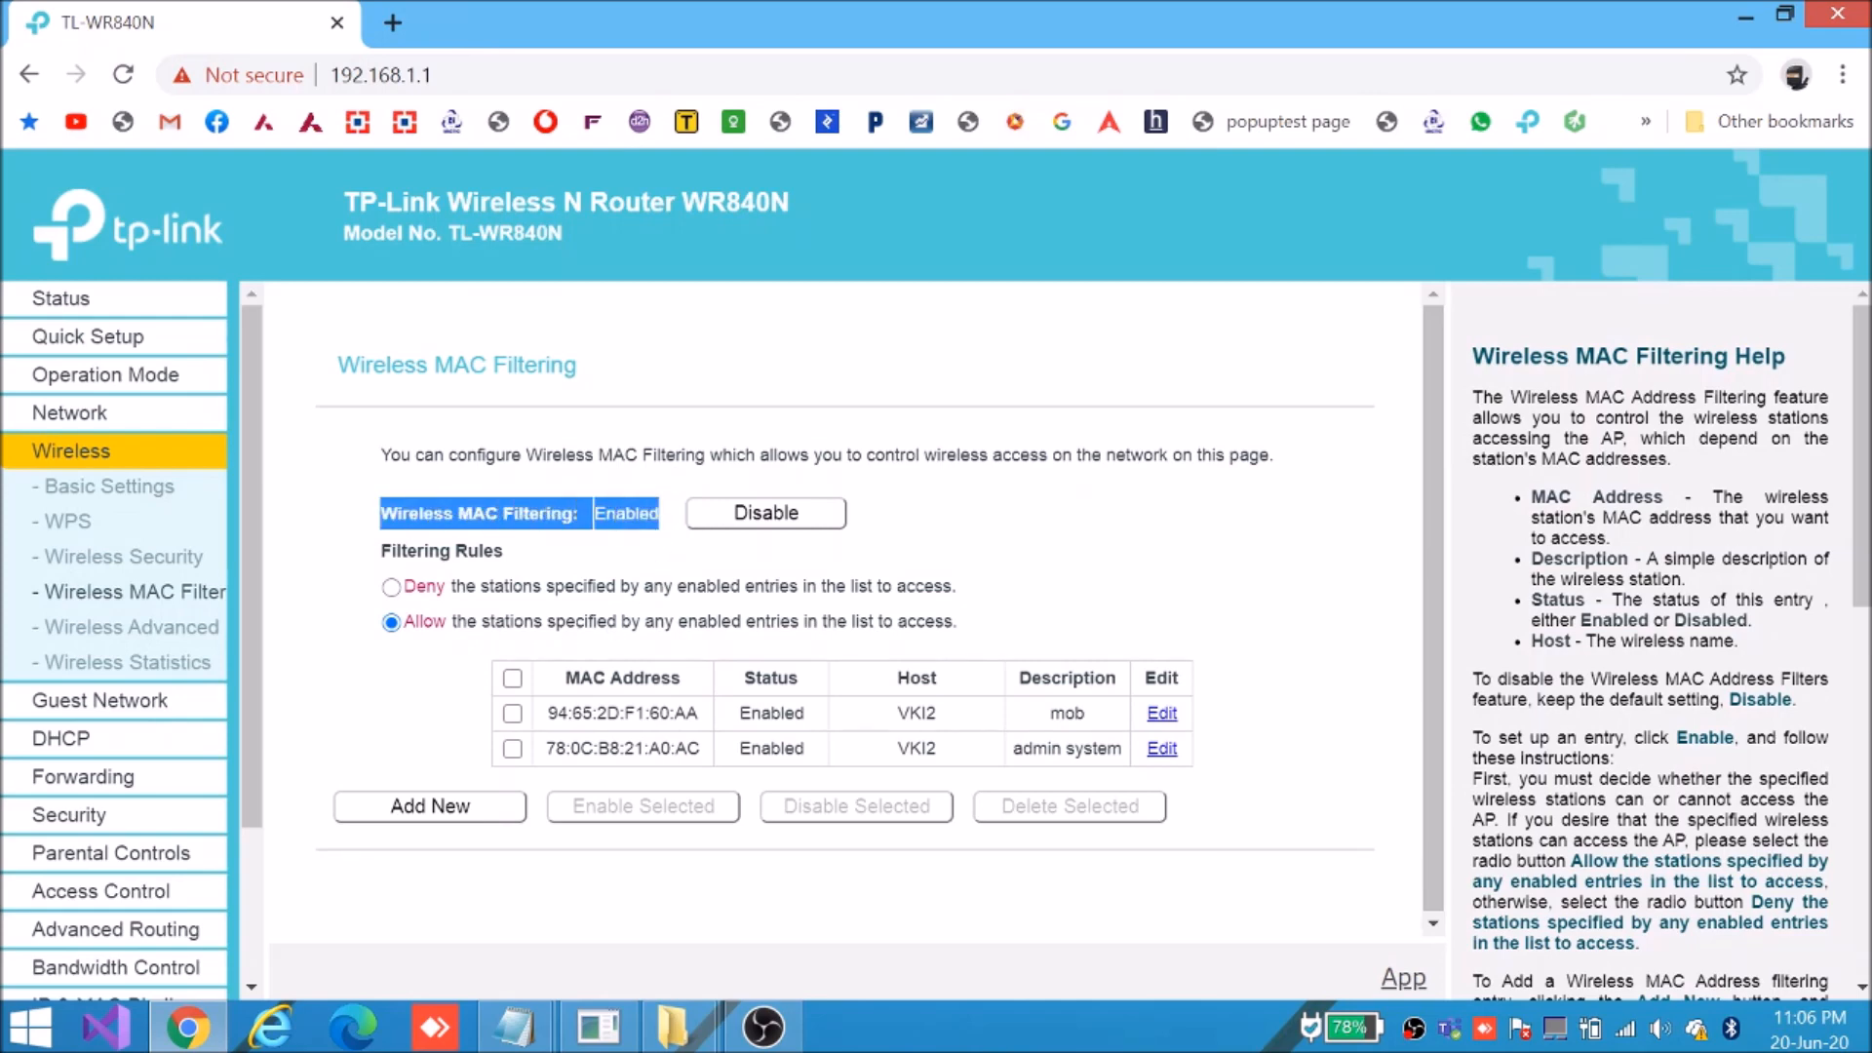
{"action": "left_click_drag", "start_coordinate": [557, 713], "coordinate": [1209, 733]}
{"action": "left_click", "coordinate": [1258, 744]}
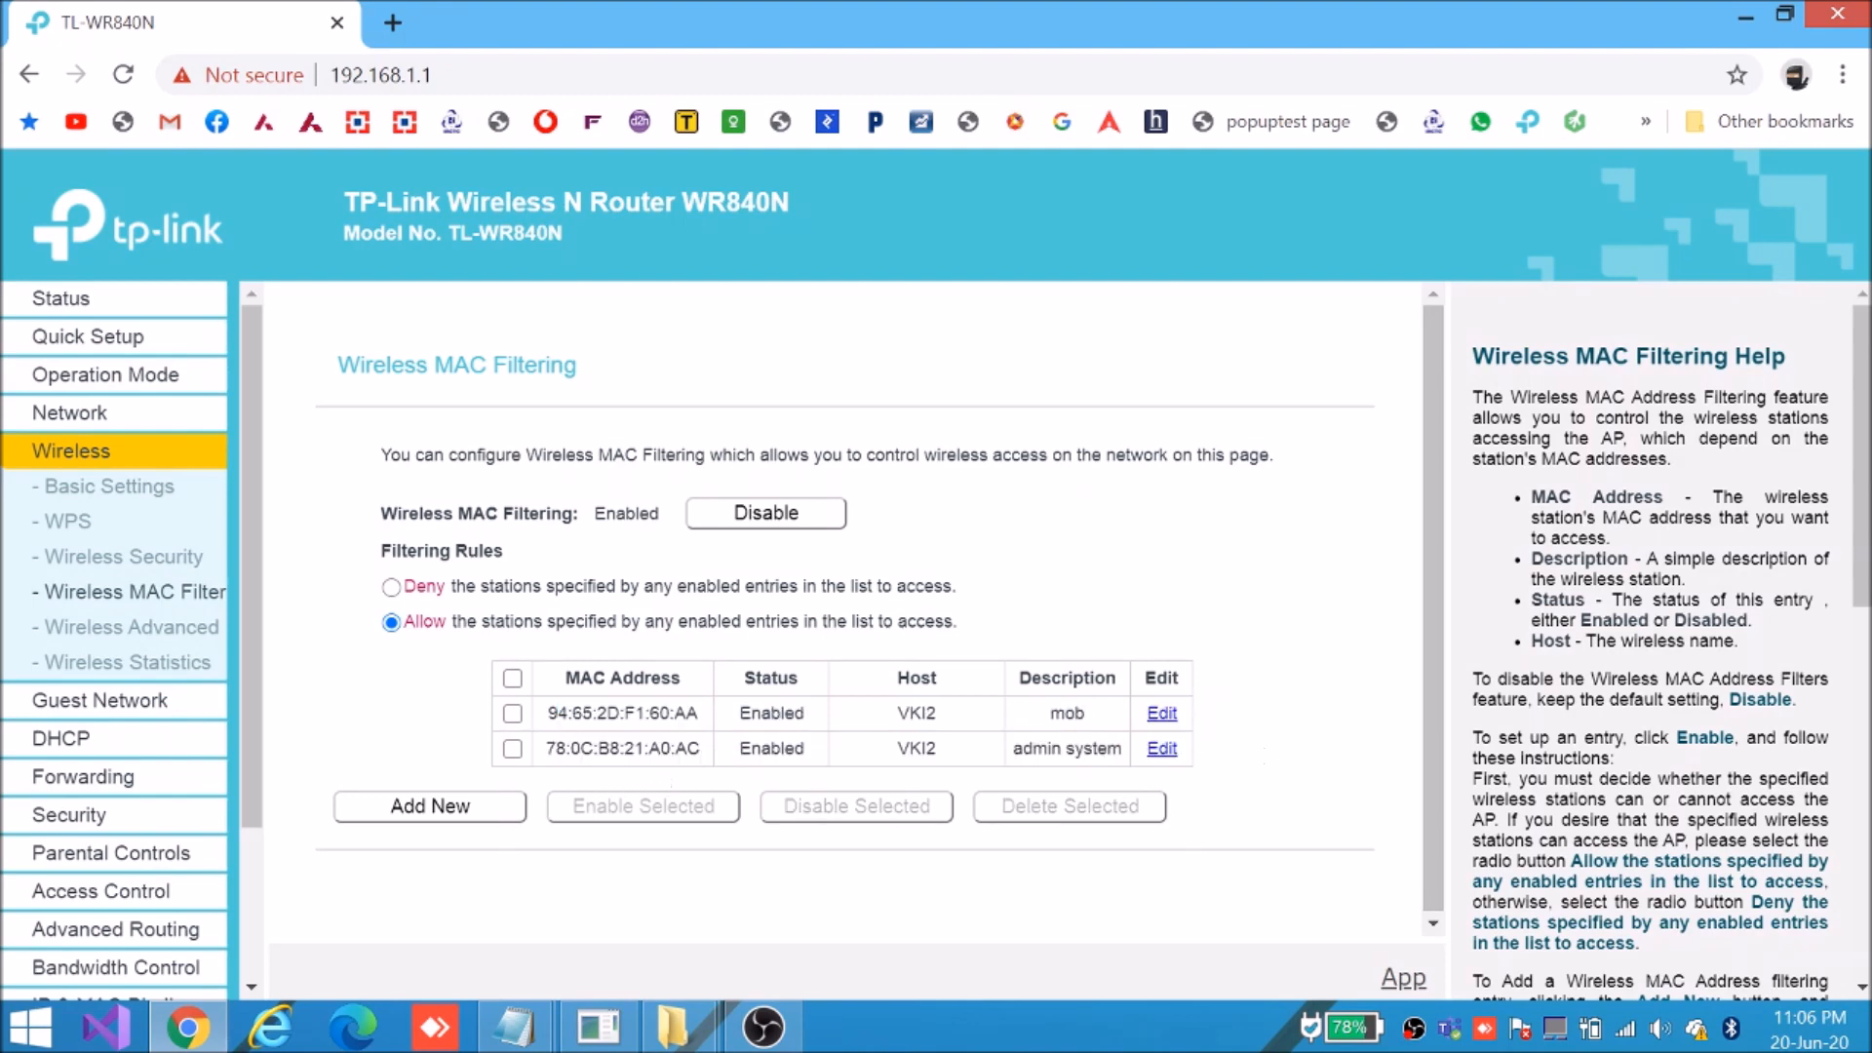
Check the admin system (78:0C:B8:21:A0:AC) and mob entries in the filter table
{"action": "left_click_drag", "start_coordinate": [544, 748], "coordinate": [1126, 756]}
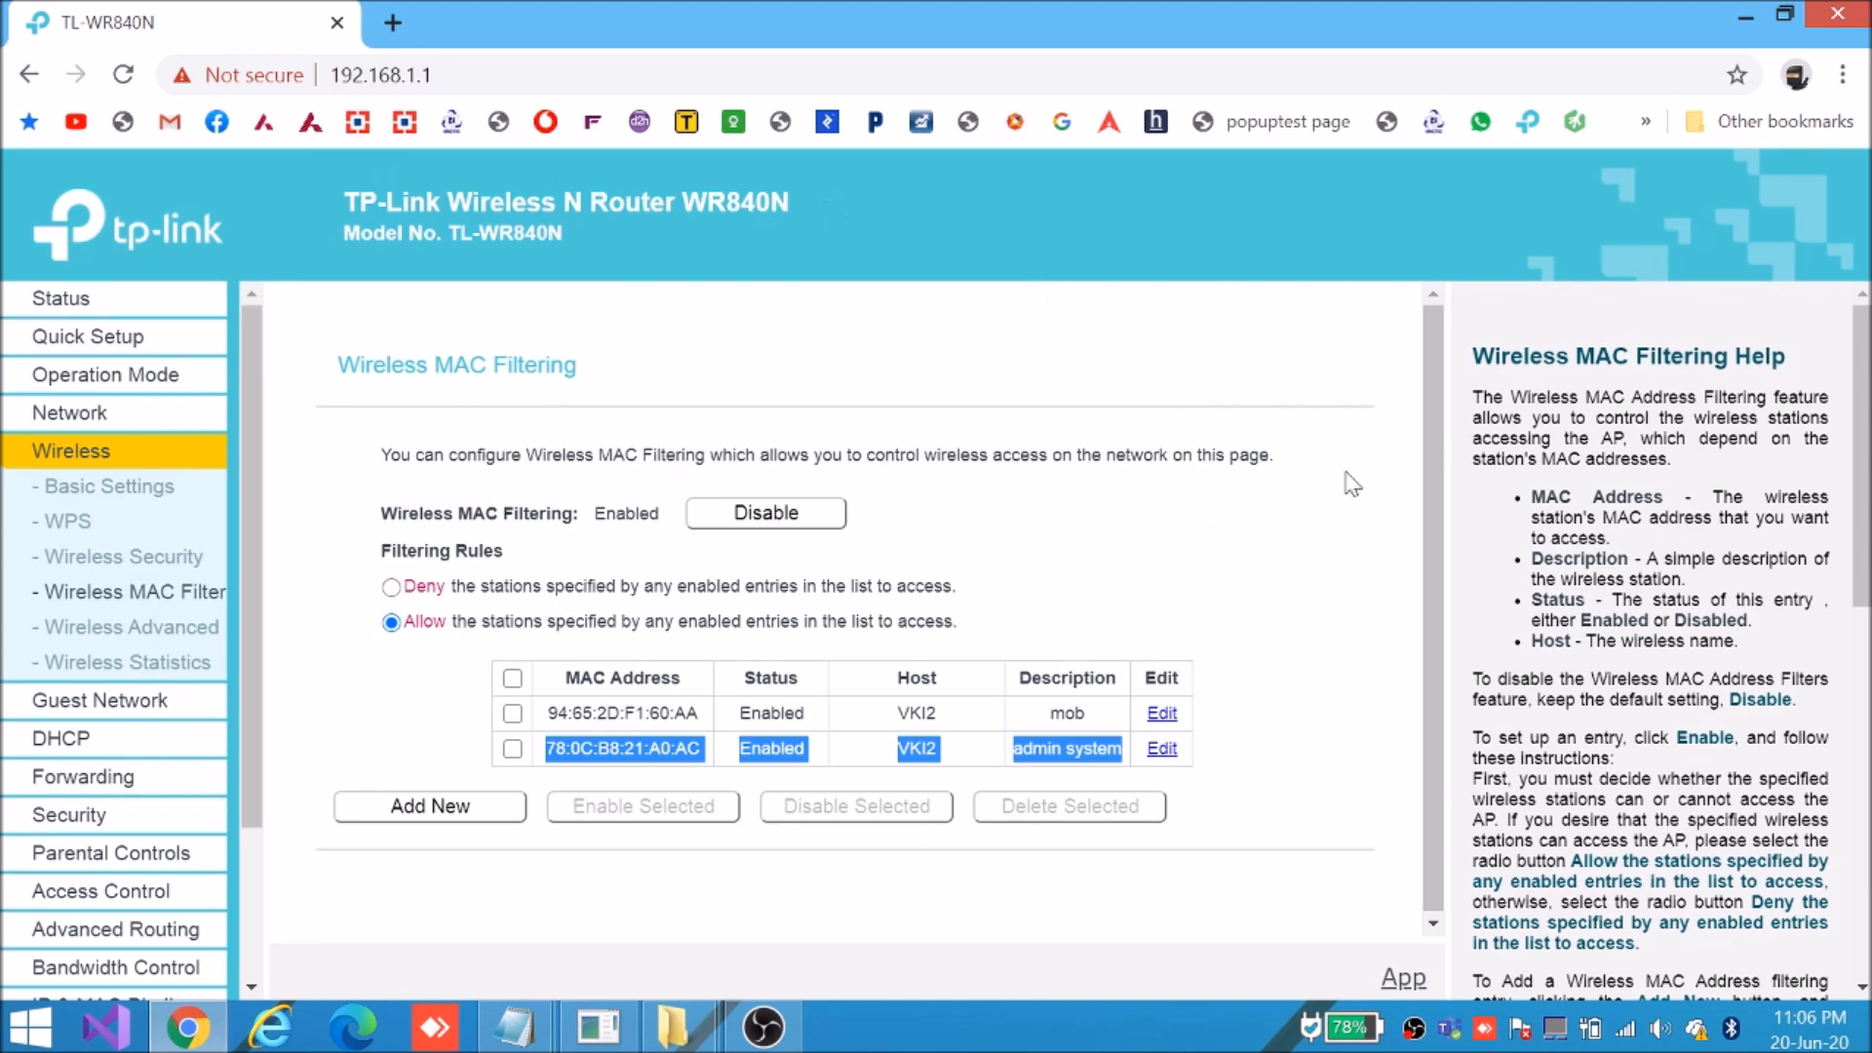
{"action": "triple_click", "coordinate": [596, 749]}
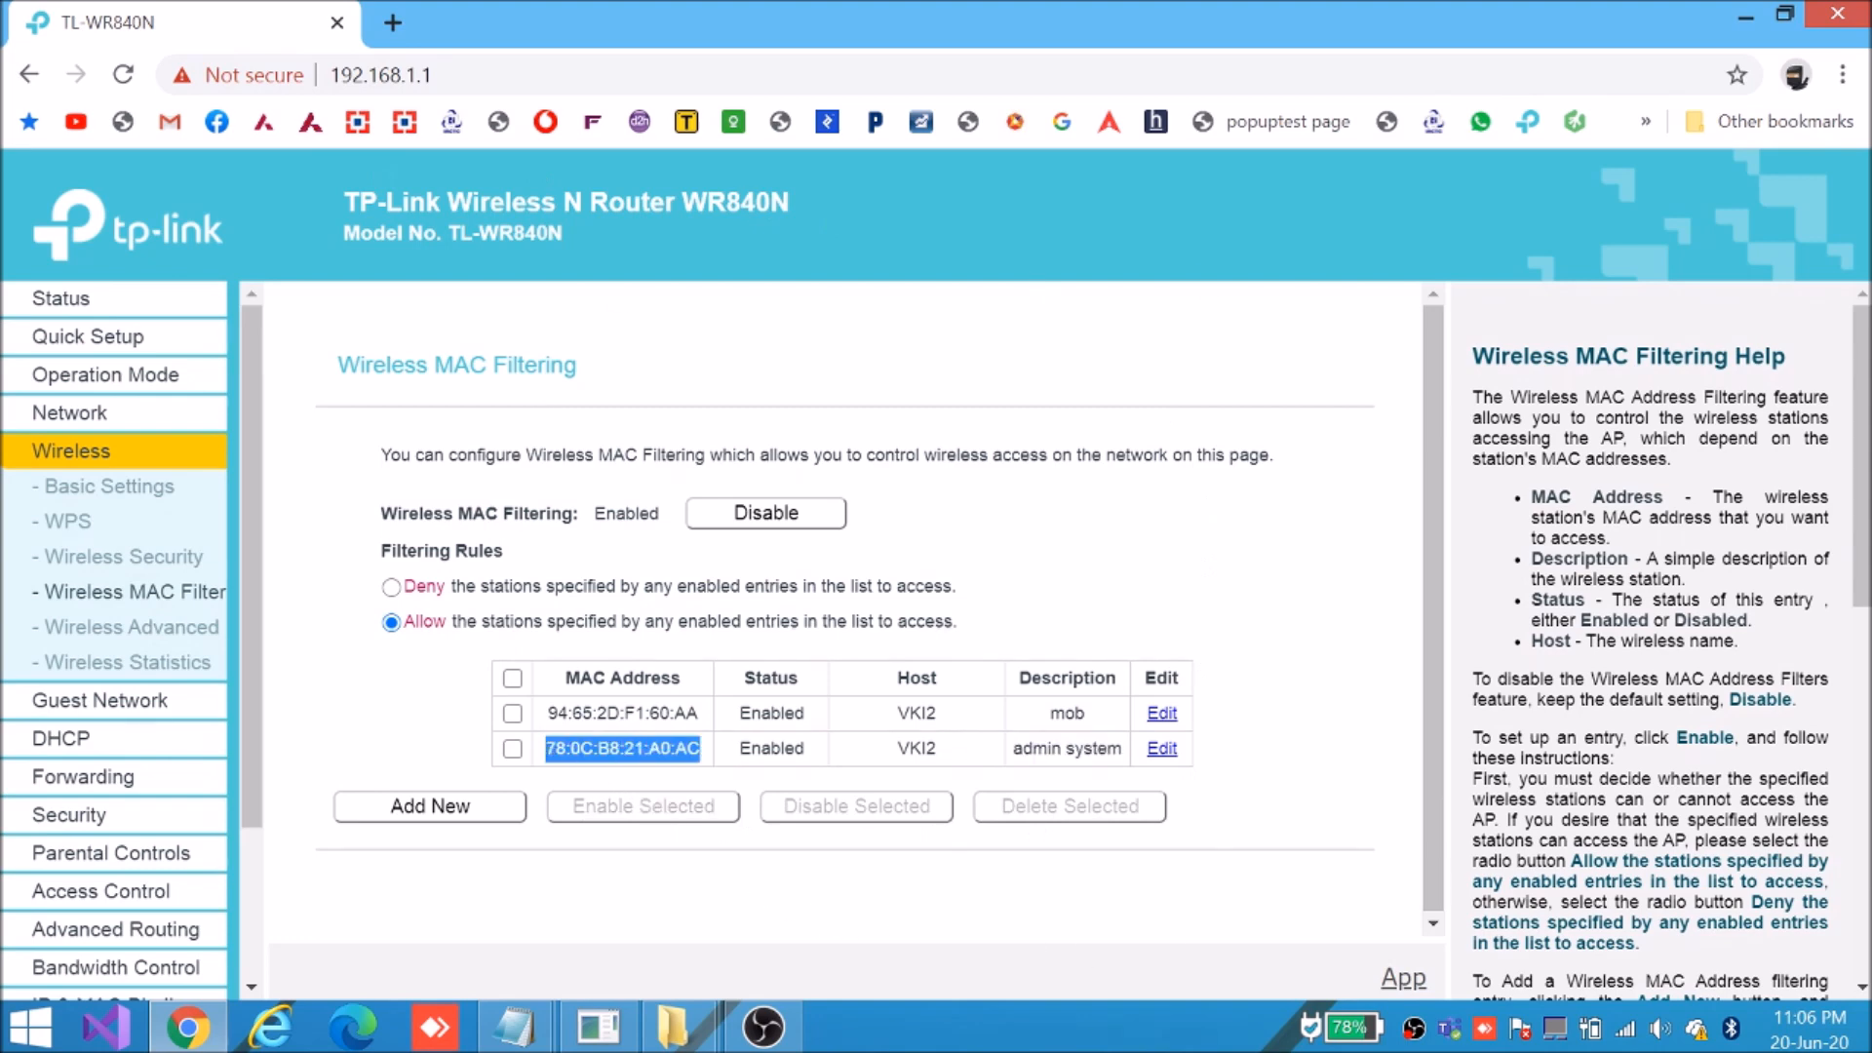
{"action": "left_click", "coordinate": [757, 755]}
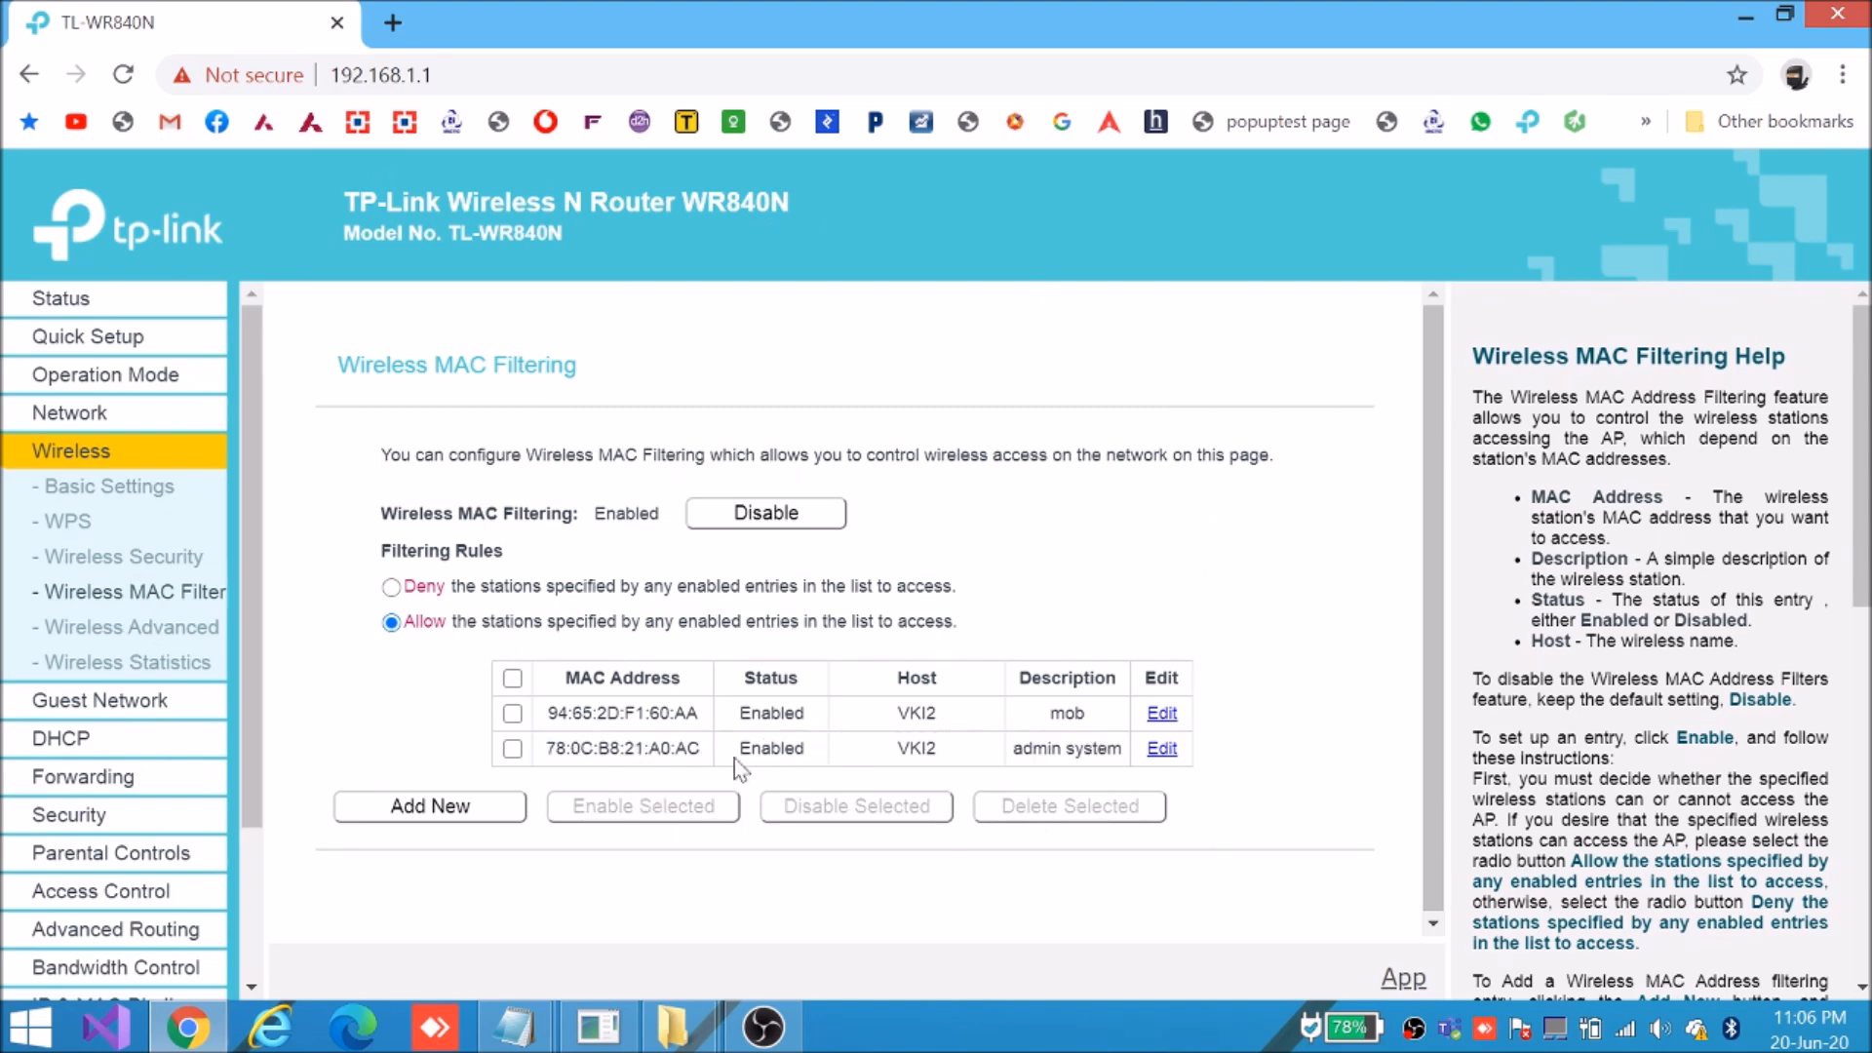
{"action": "left_click_drag", "start_coordinate": [547, 712], "coordinate": [1100, 721]}
{"action": "left_click_drag", "start_coordinate": [555, 747], "coordinate": [1123, 748]}
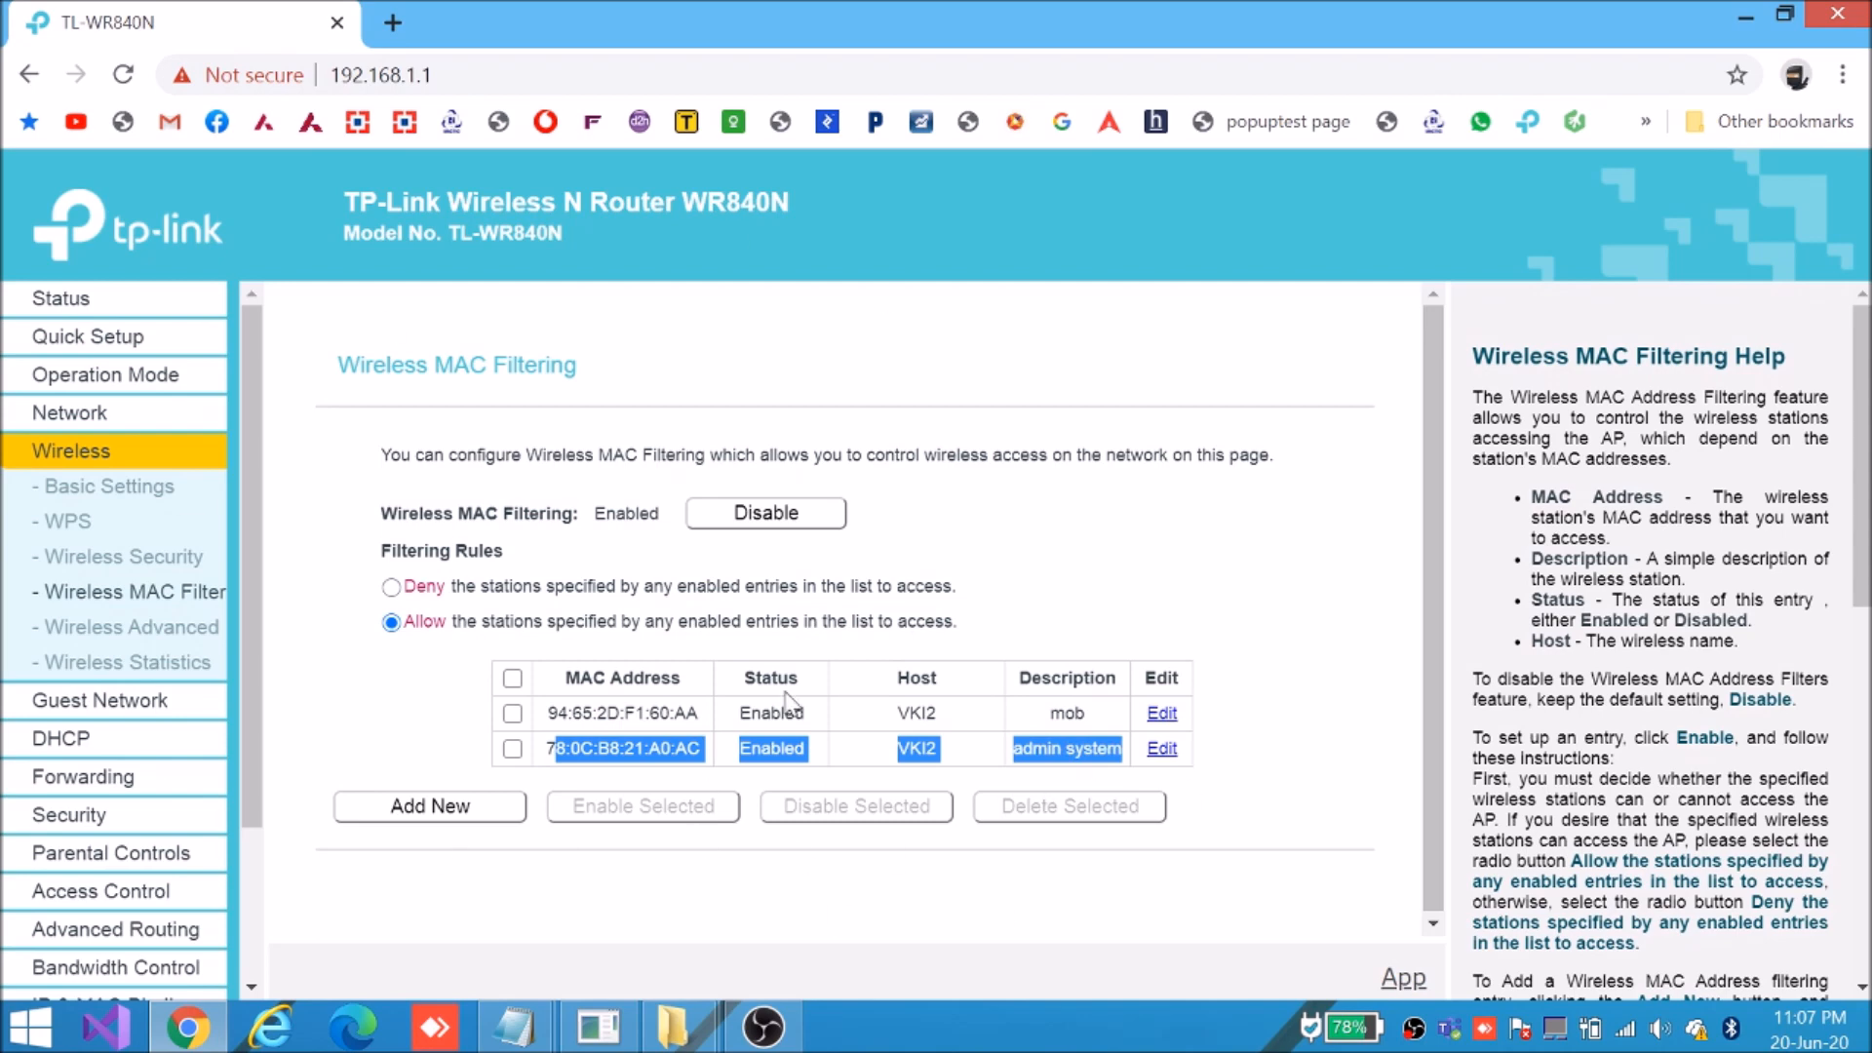
{"action": "left_click_drag", "start_coordinate": [568, 712], "coordinate": [1099, 722]}
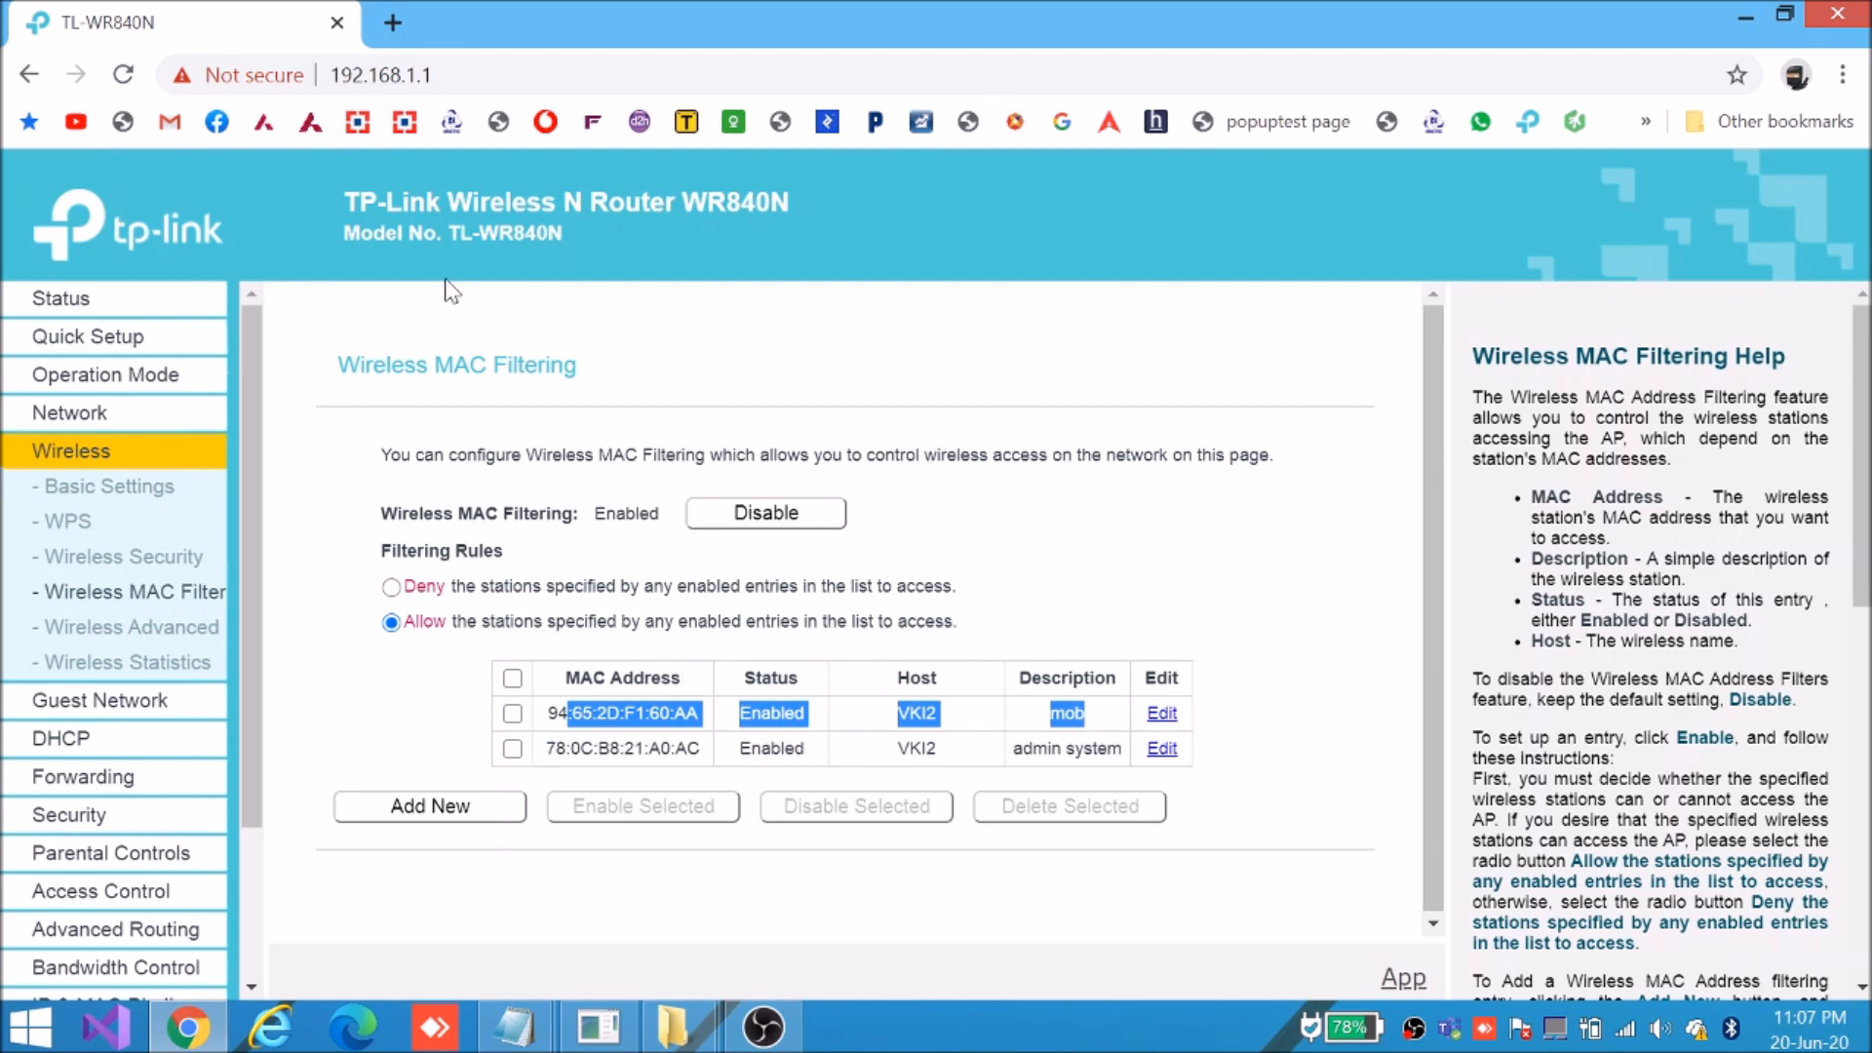
{"action": "left_click", "coordinate": [406, 78]}
{"action": "key", "text": "End"}
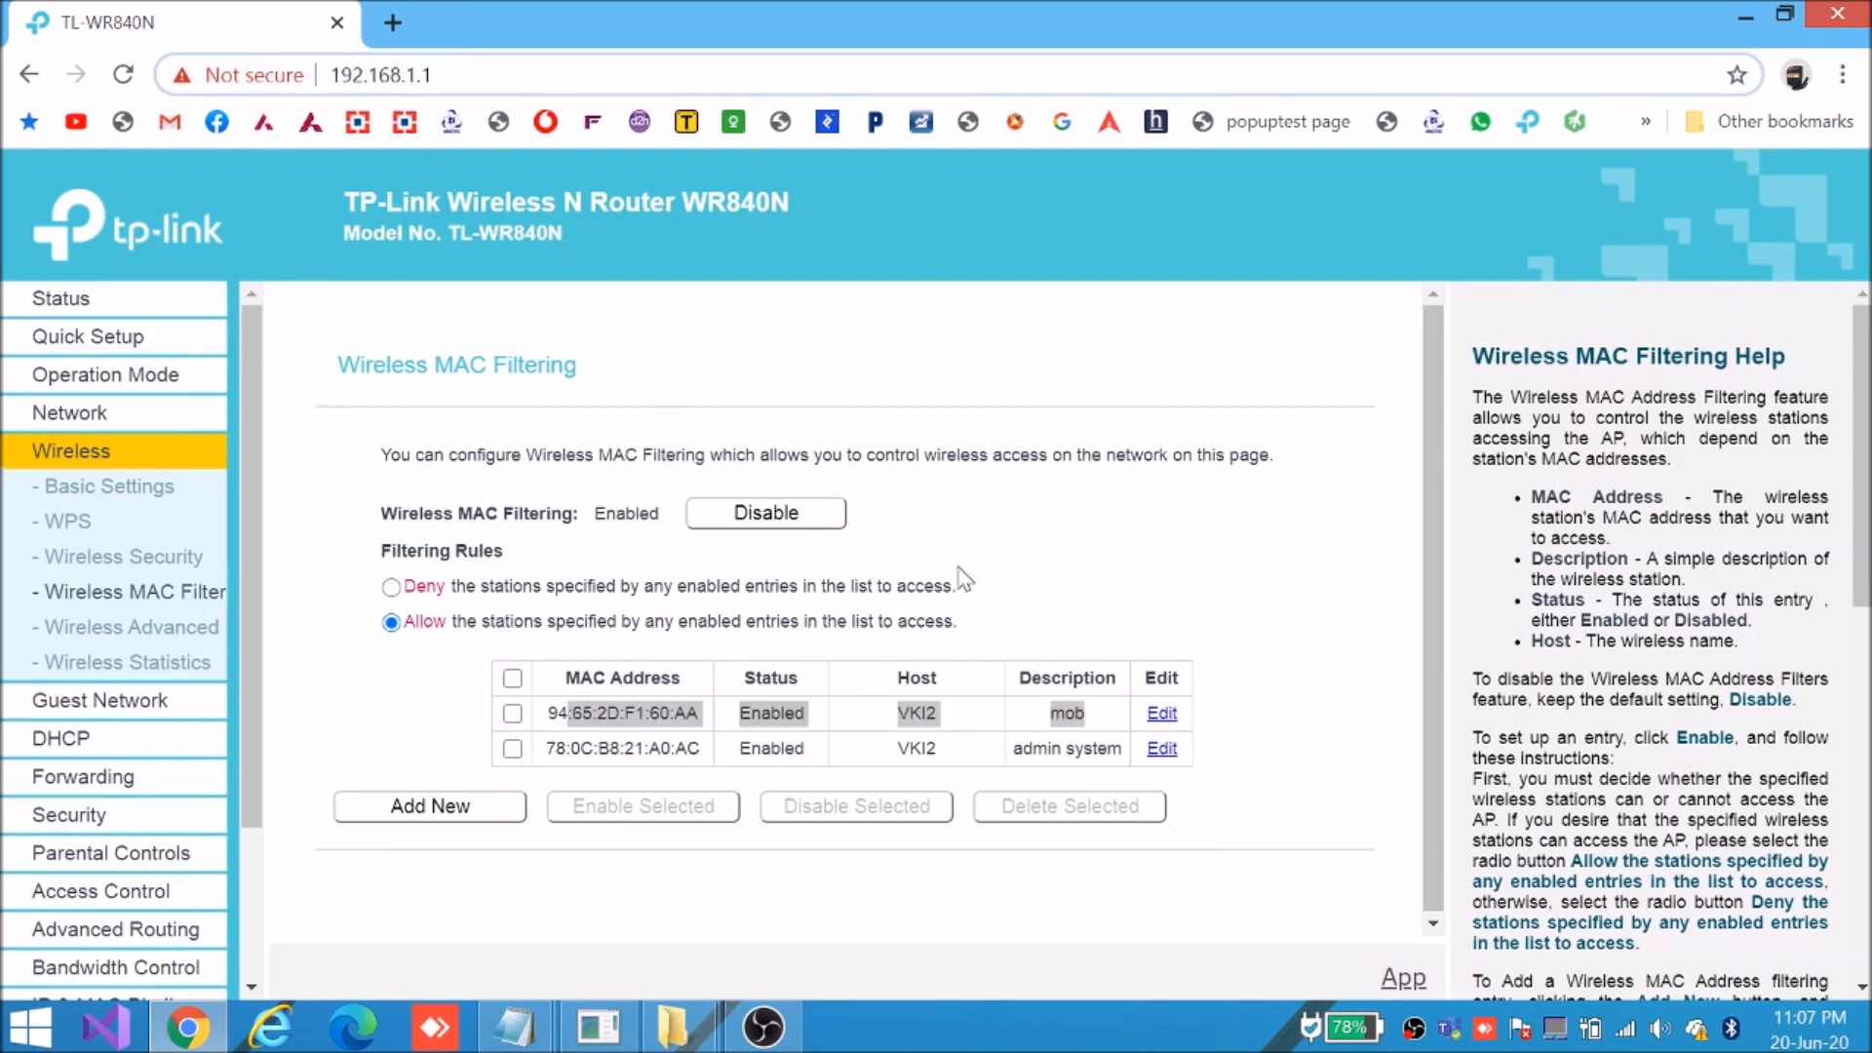
{"action": "double_click", "coordinate": [620, 713]}
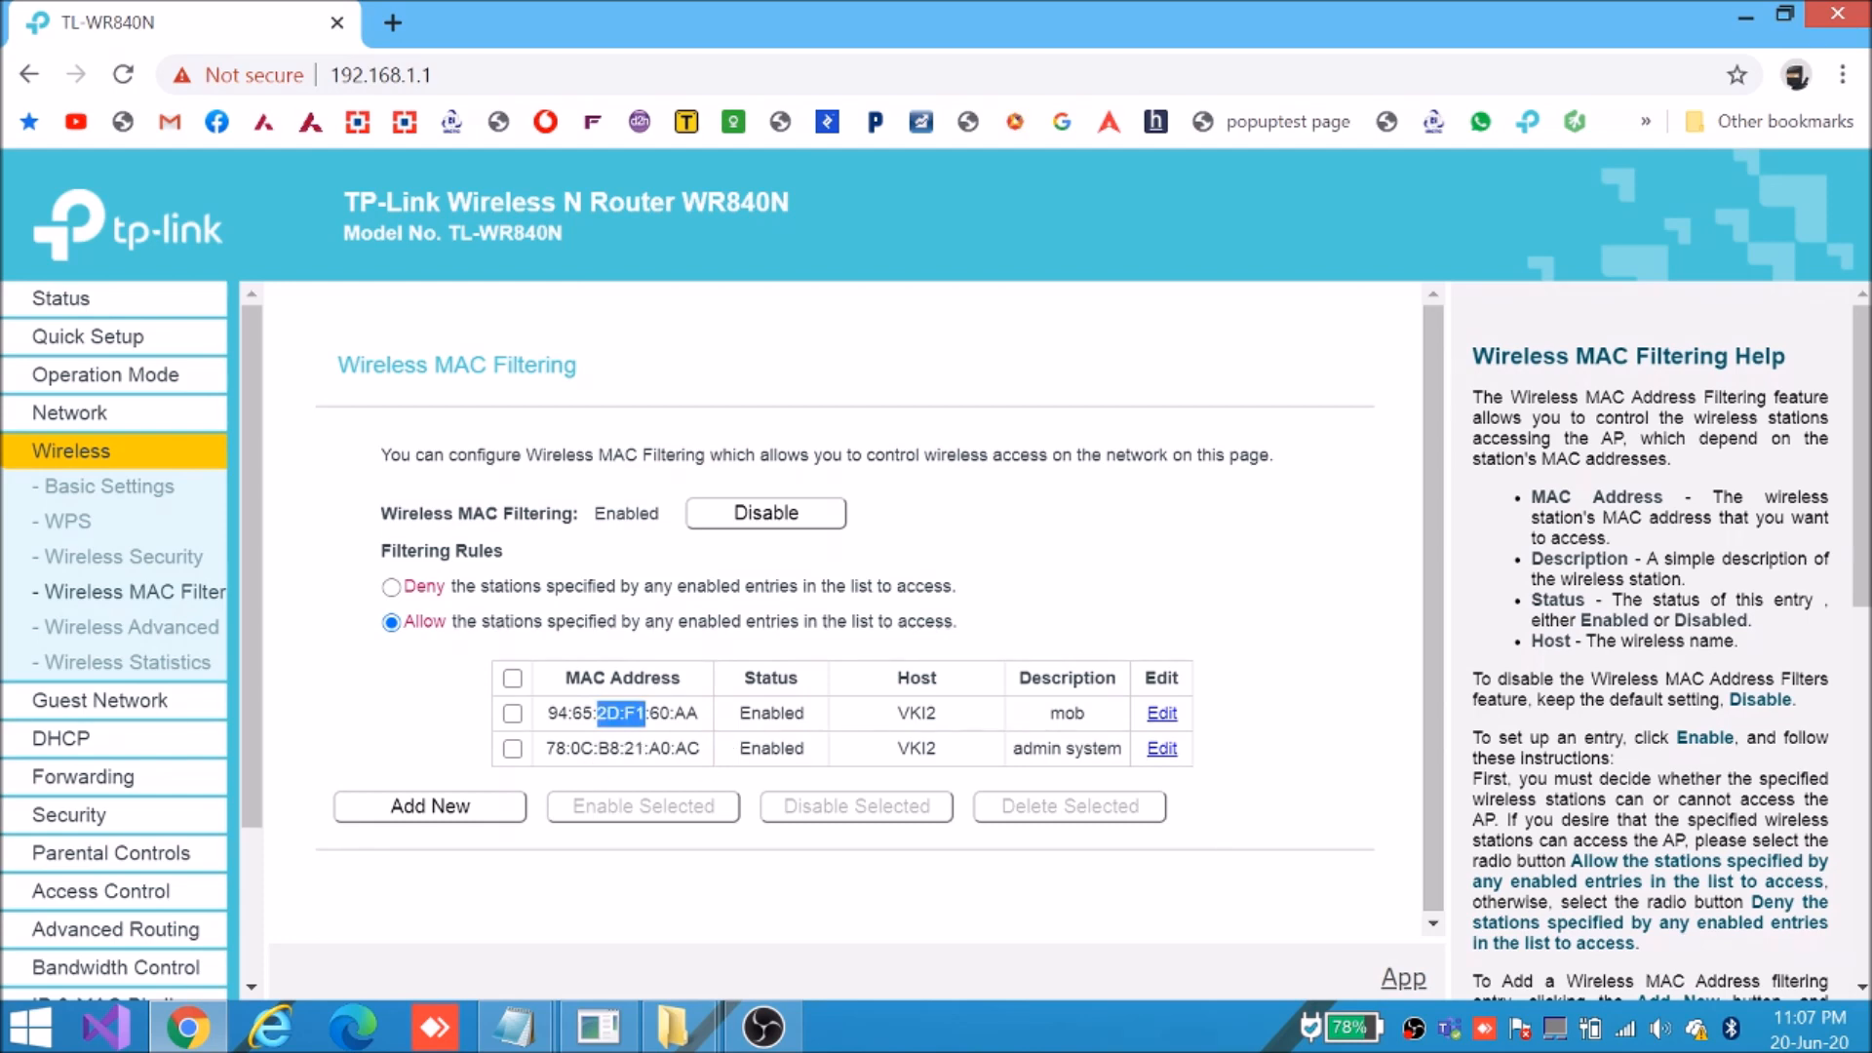
{"action": "left_click_drag", "start_coordinate": [545, 747], "coordinate": [1128, 753]}
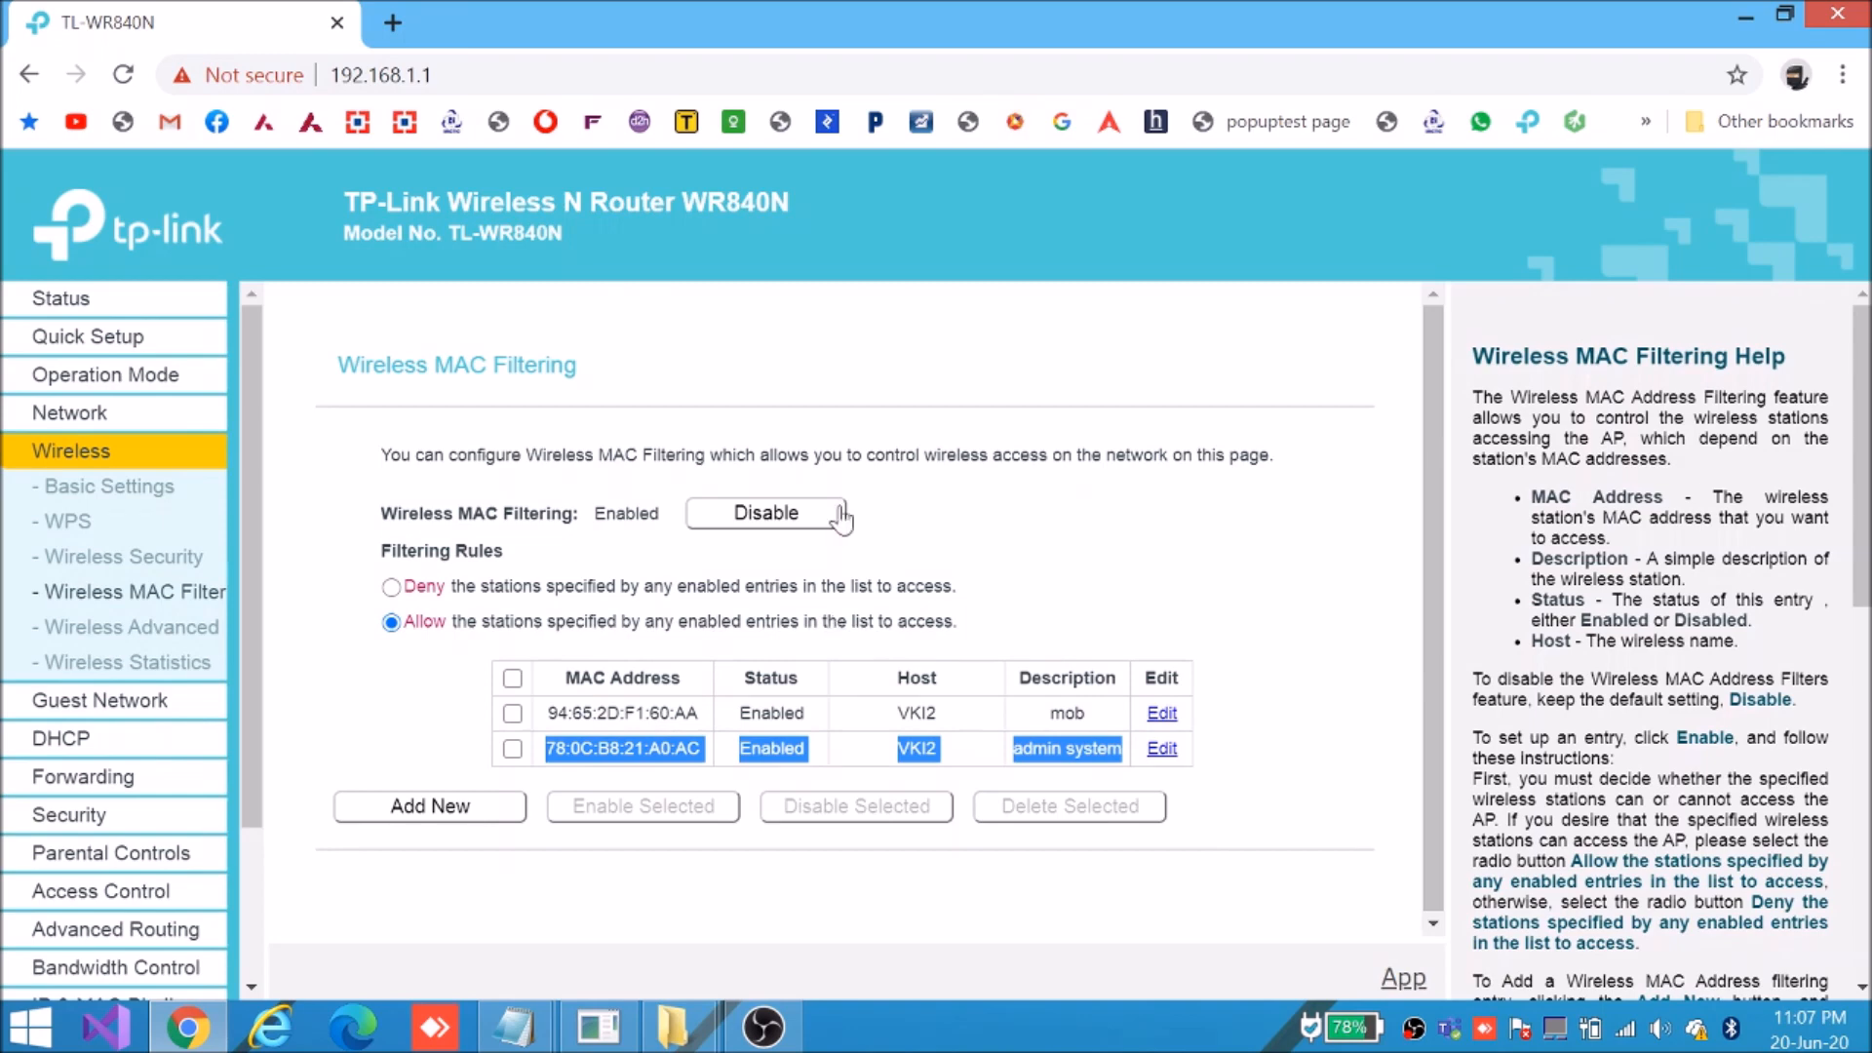
{"action": "left_click", "coordinate": [88, 743]}
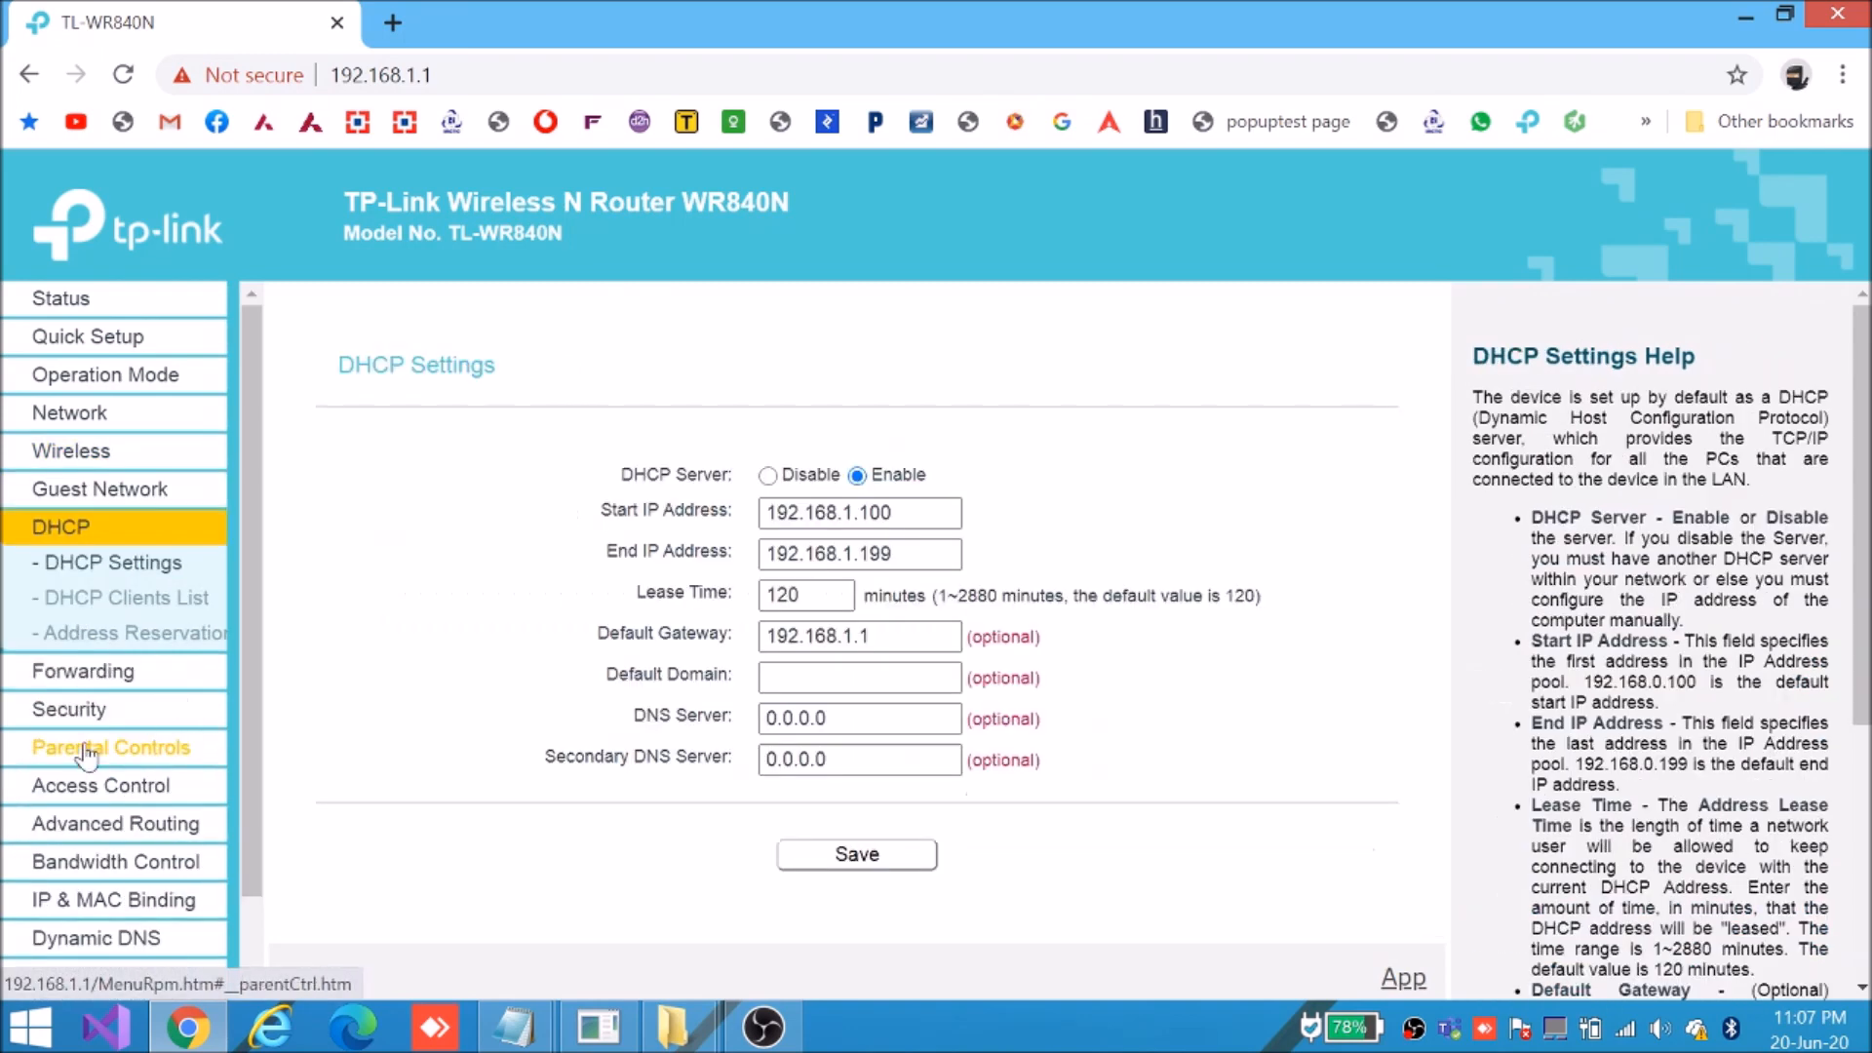
{"action": "left_click", "coordinate": [125, 597]}
{"action": "left_click", "coordinate": [834, 638]}
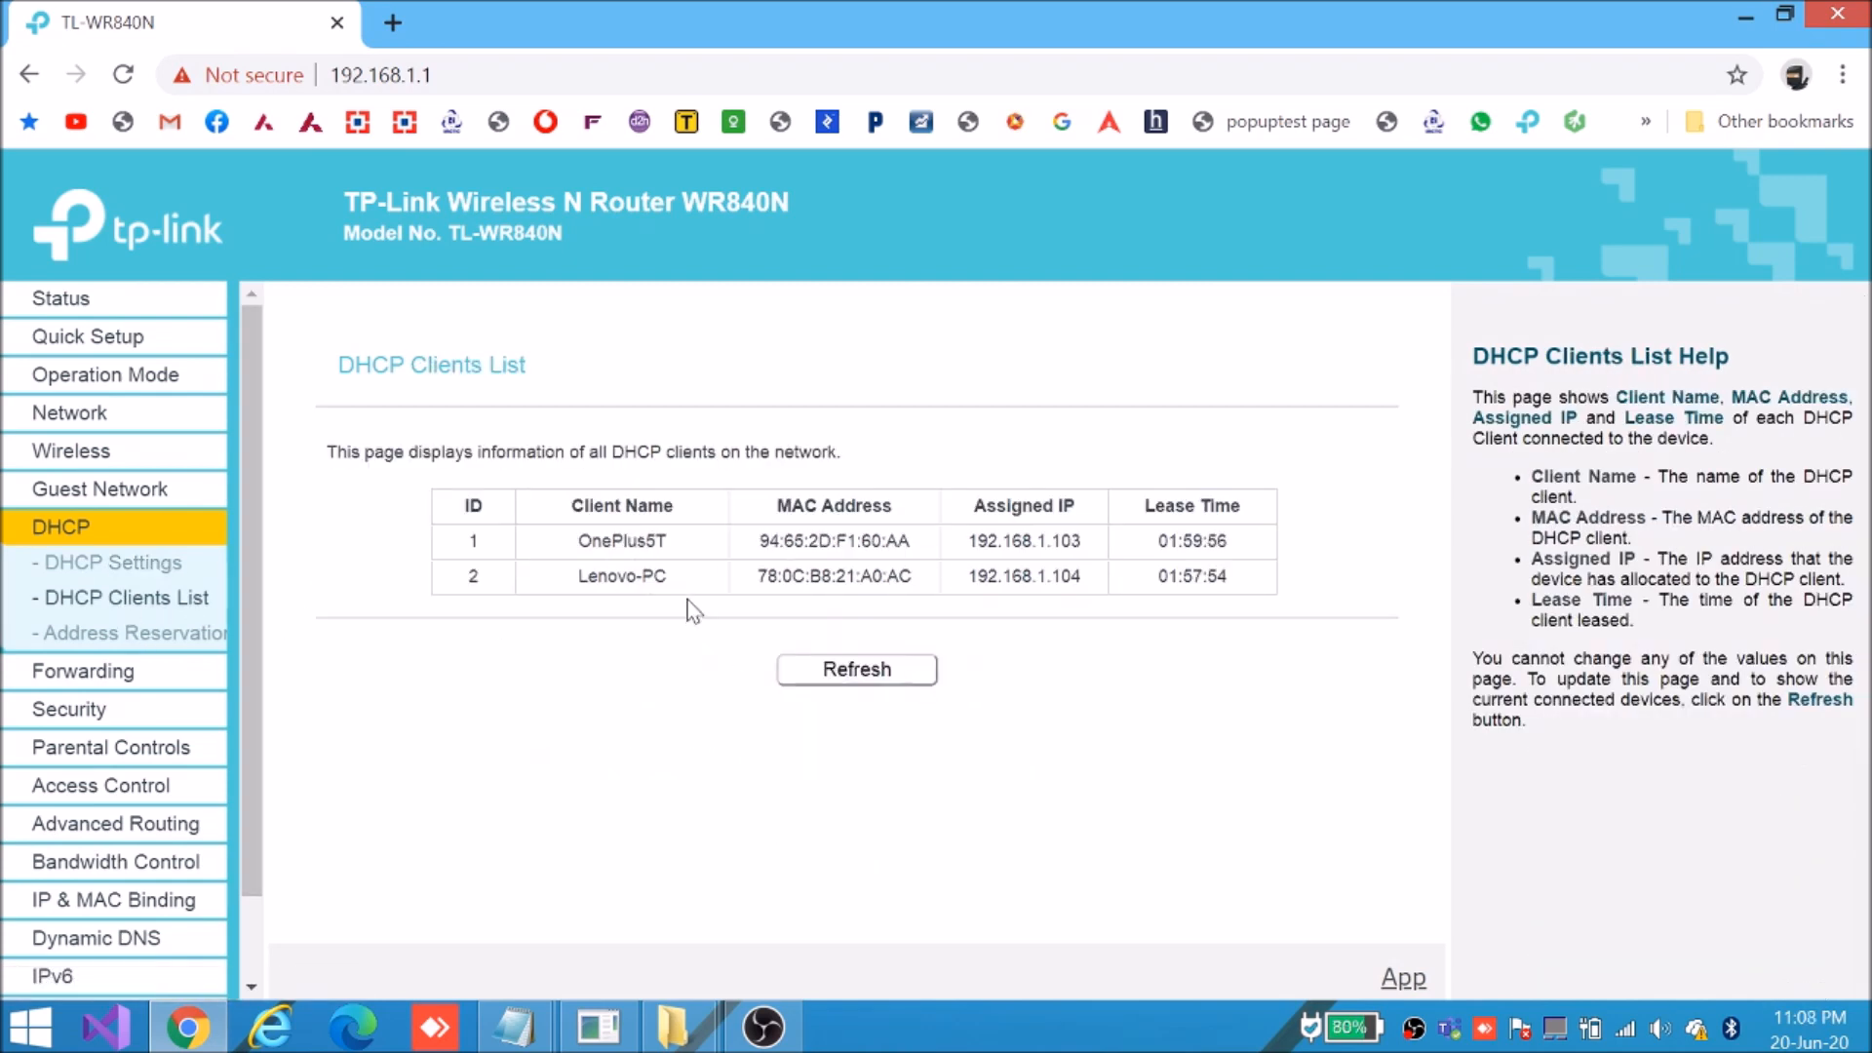
{"action": "left_click_drag", "start_coordinate": [718, 575], "coordinate": [1254, 594]}
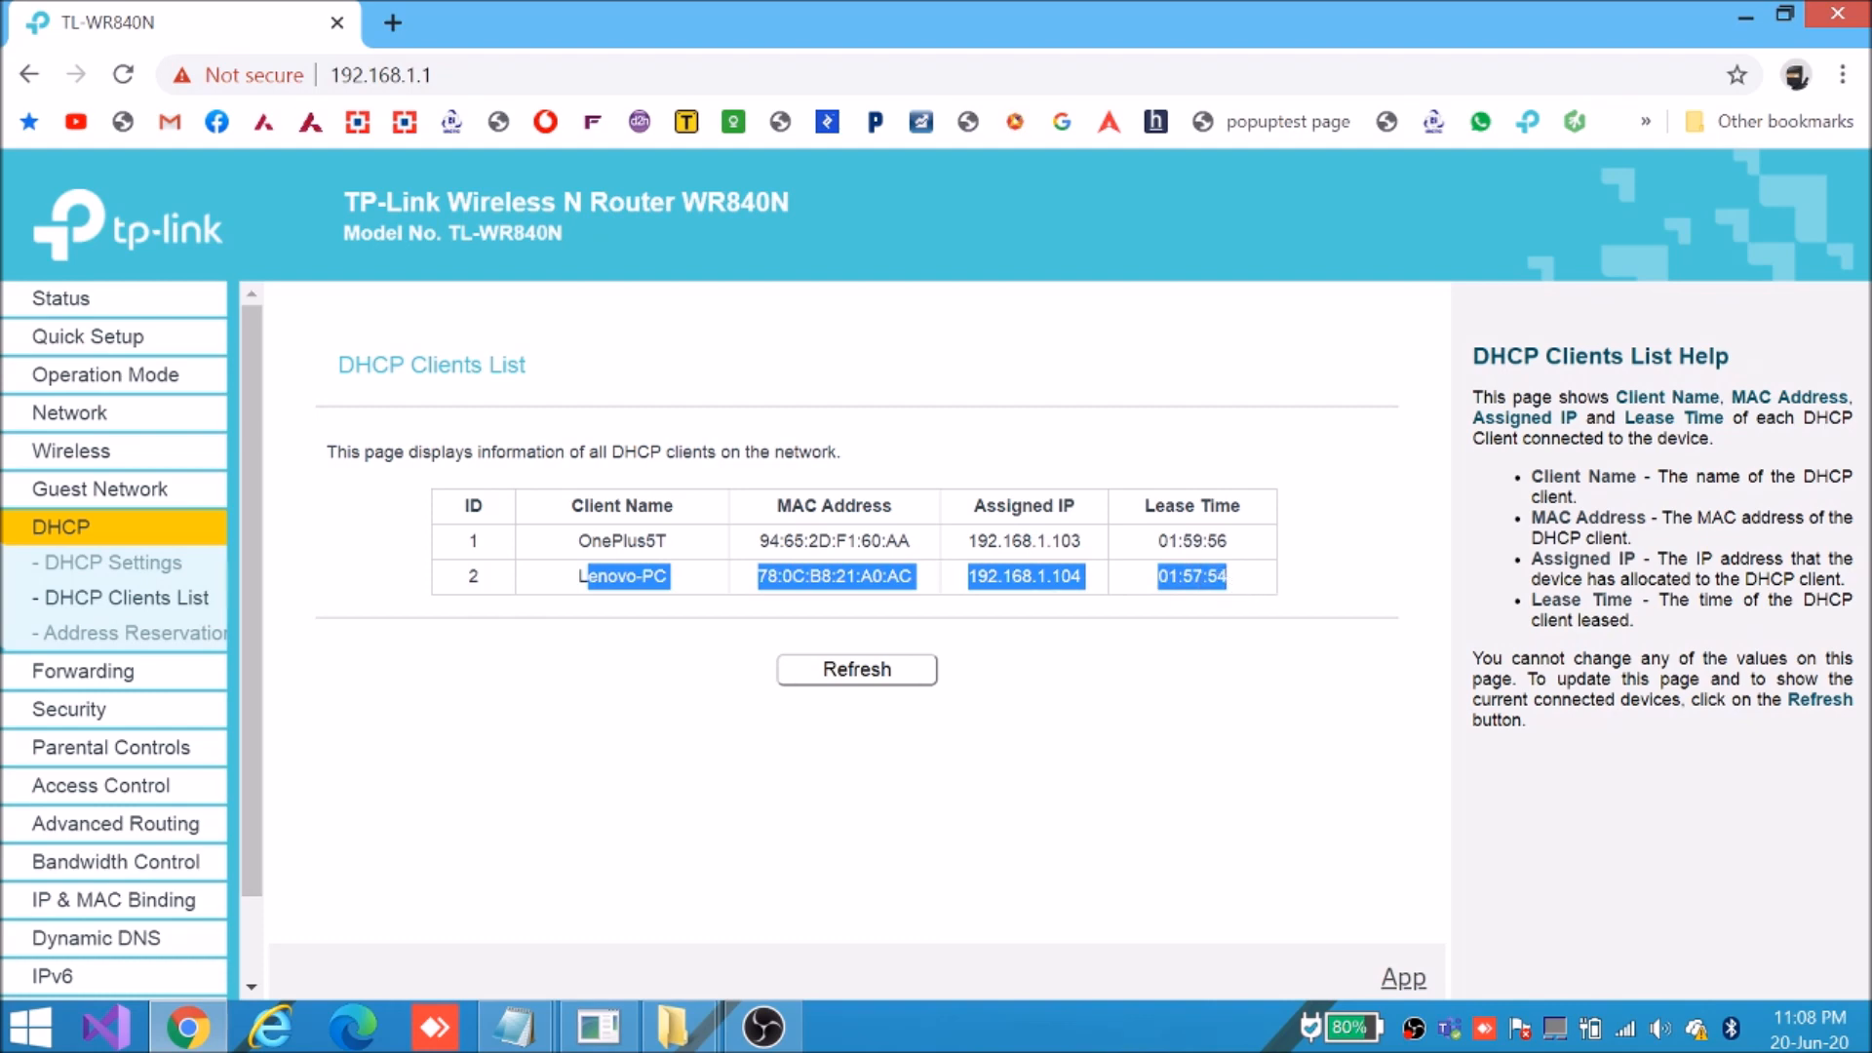
{"action": "left_click_drag", "start_coordinate": [576, 541], "coordinate": [1206, 541]}
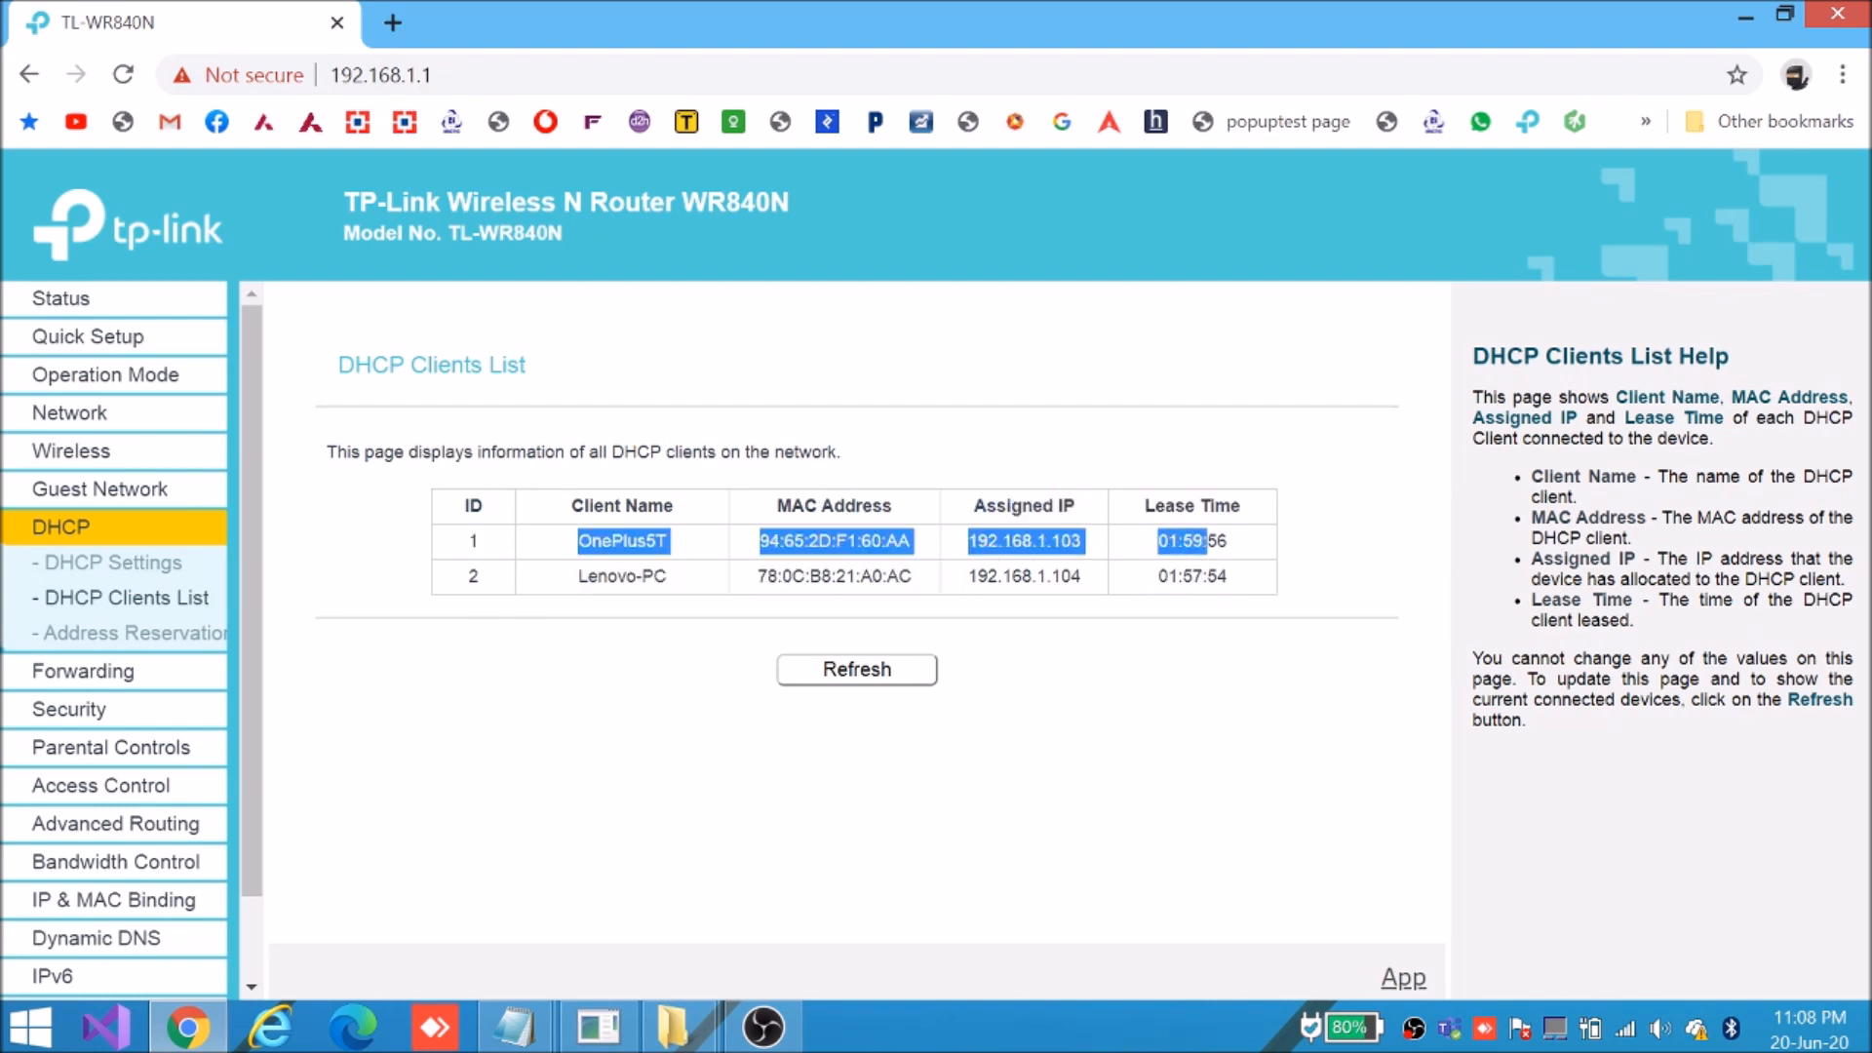
{"action": "left_click", "coordinate": [669, 554]}
{"action": "left_click_drag", "start_coordinate": [785, 541], "coordinate": [912, 576]}
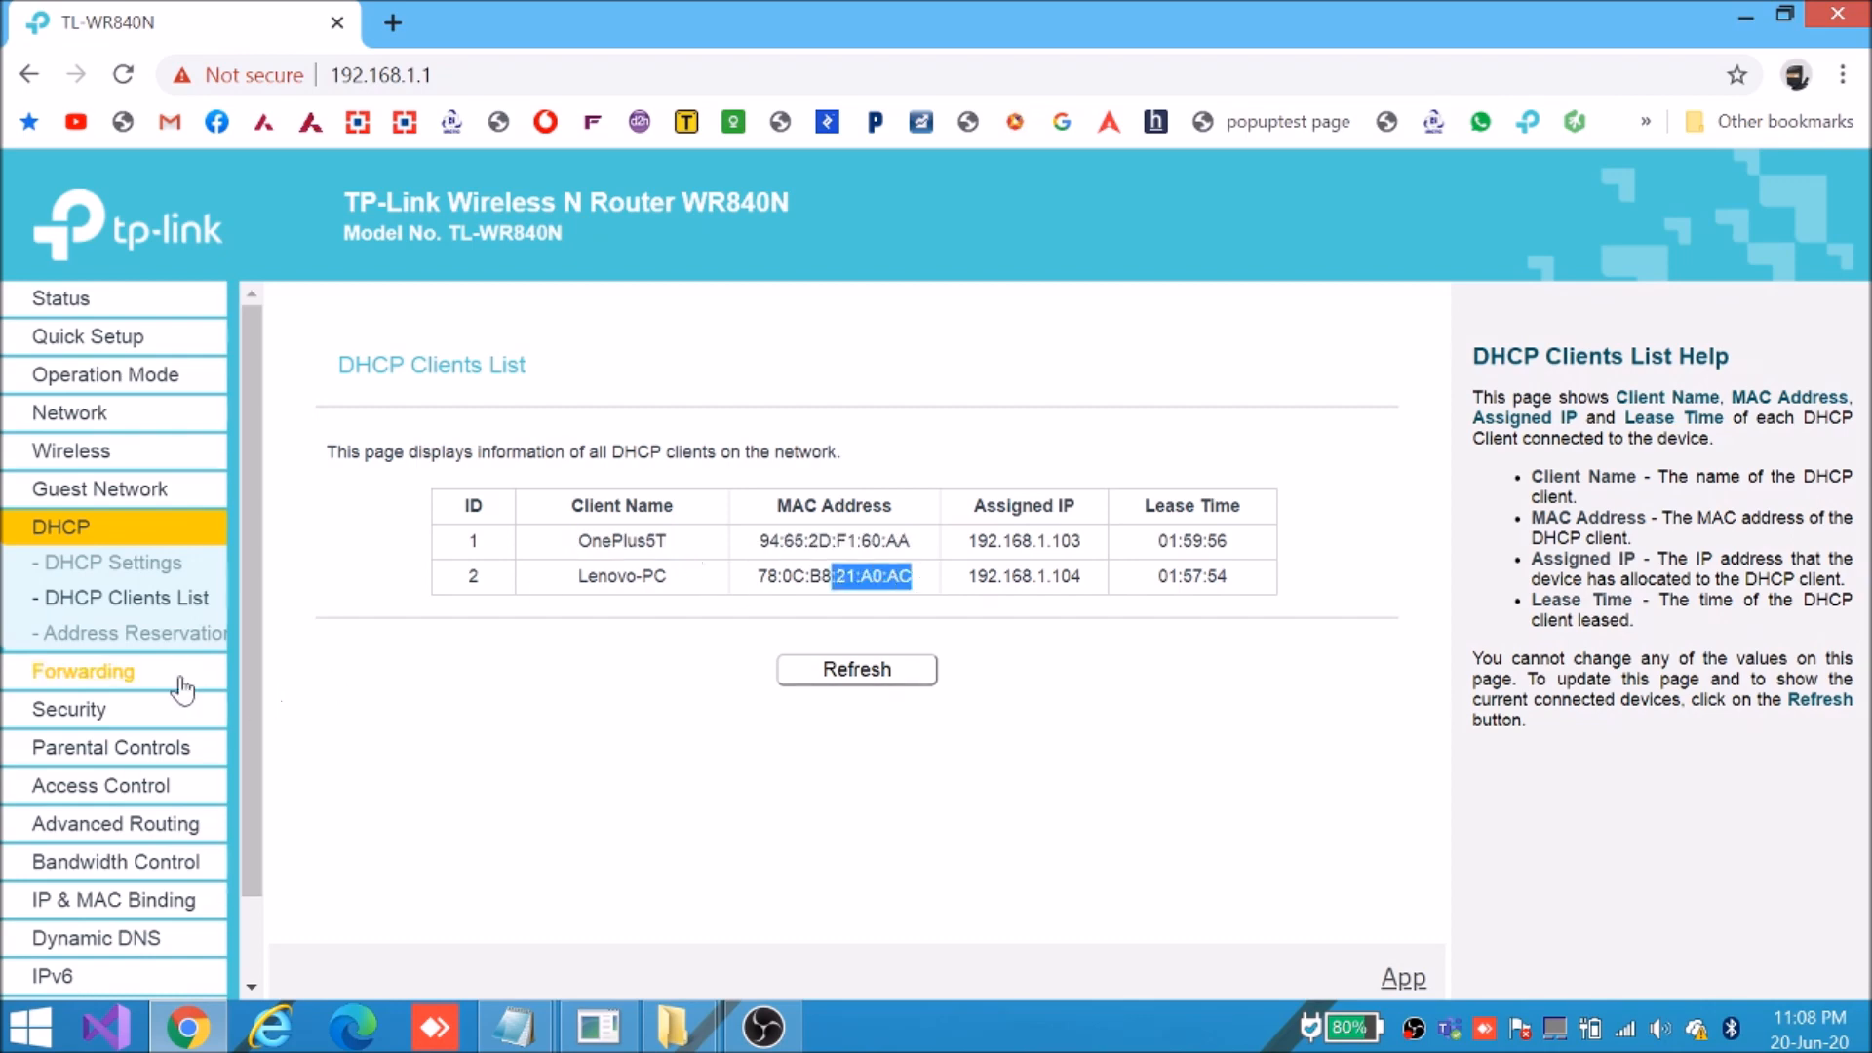
{"action": "left_click", "coordinate": [103, 452]}
{"action": "left_click", "coordinate": [124, 598]}
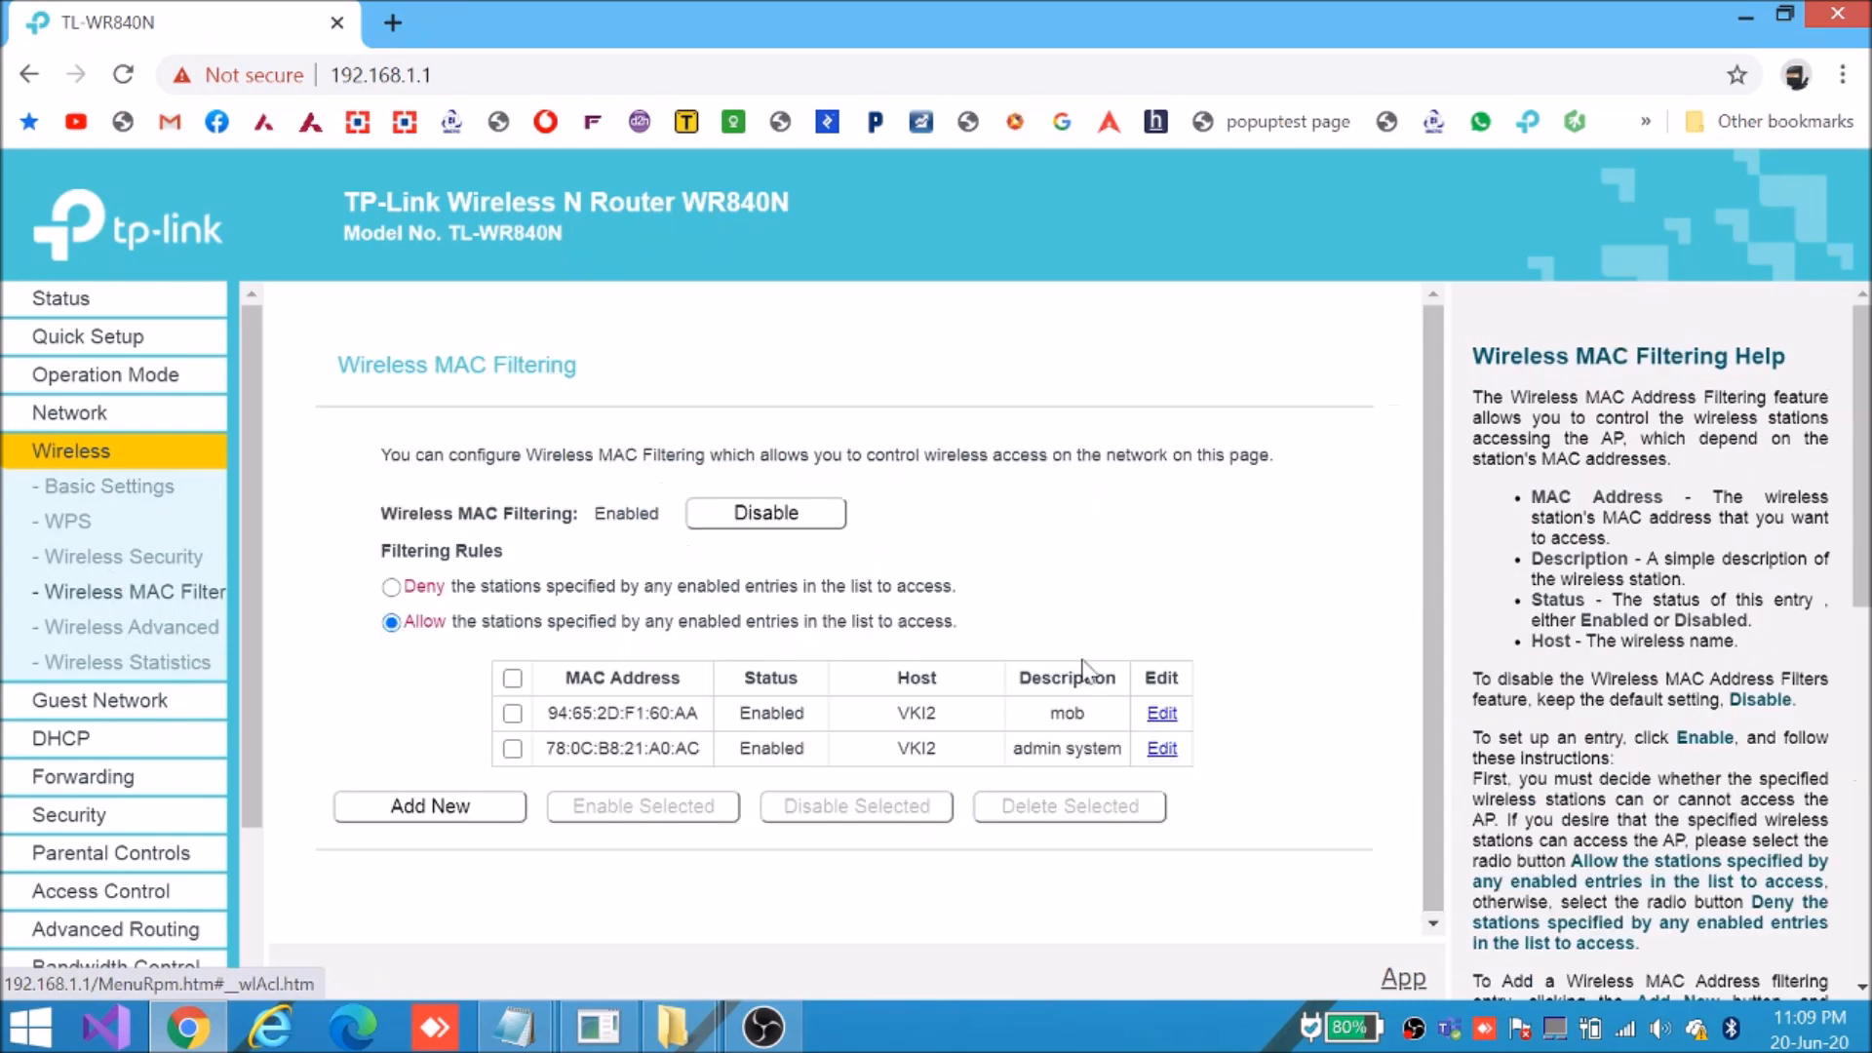
{"action": "left_click_drag", "start_coordinate": [676, 713], "coordinate": [807, 748]}
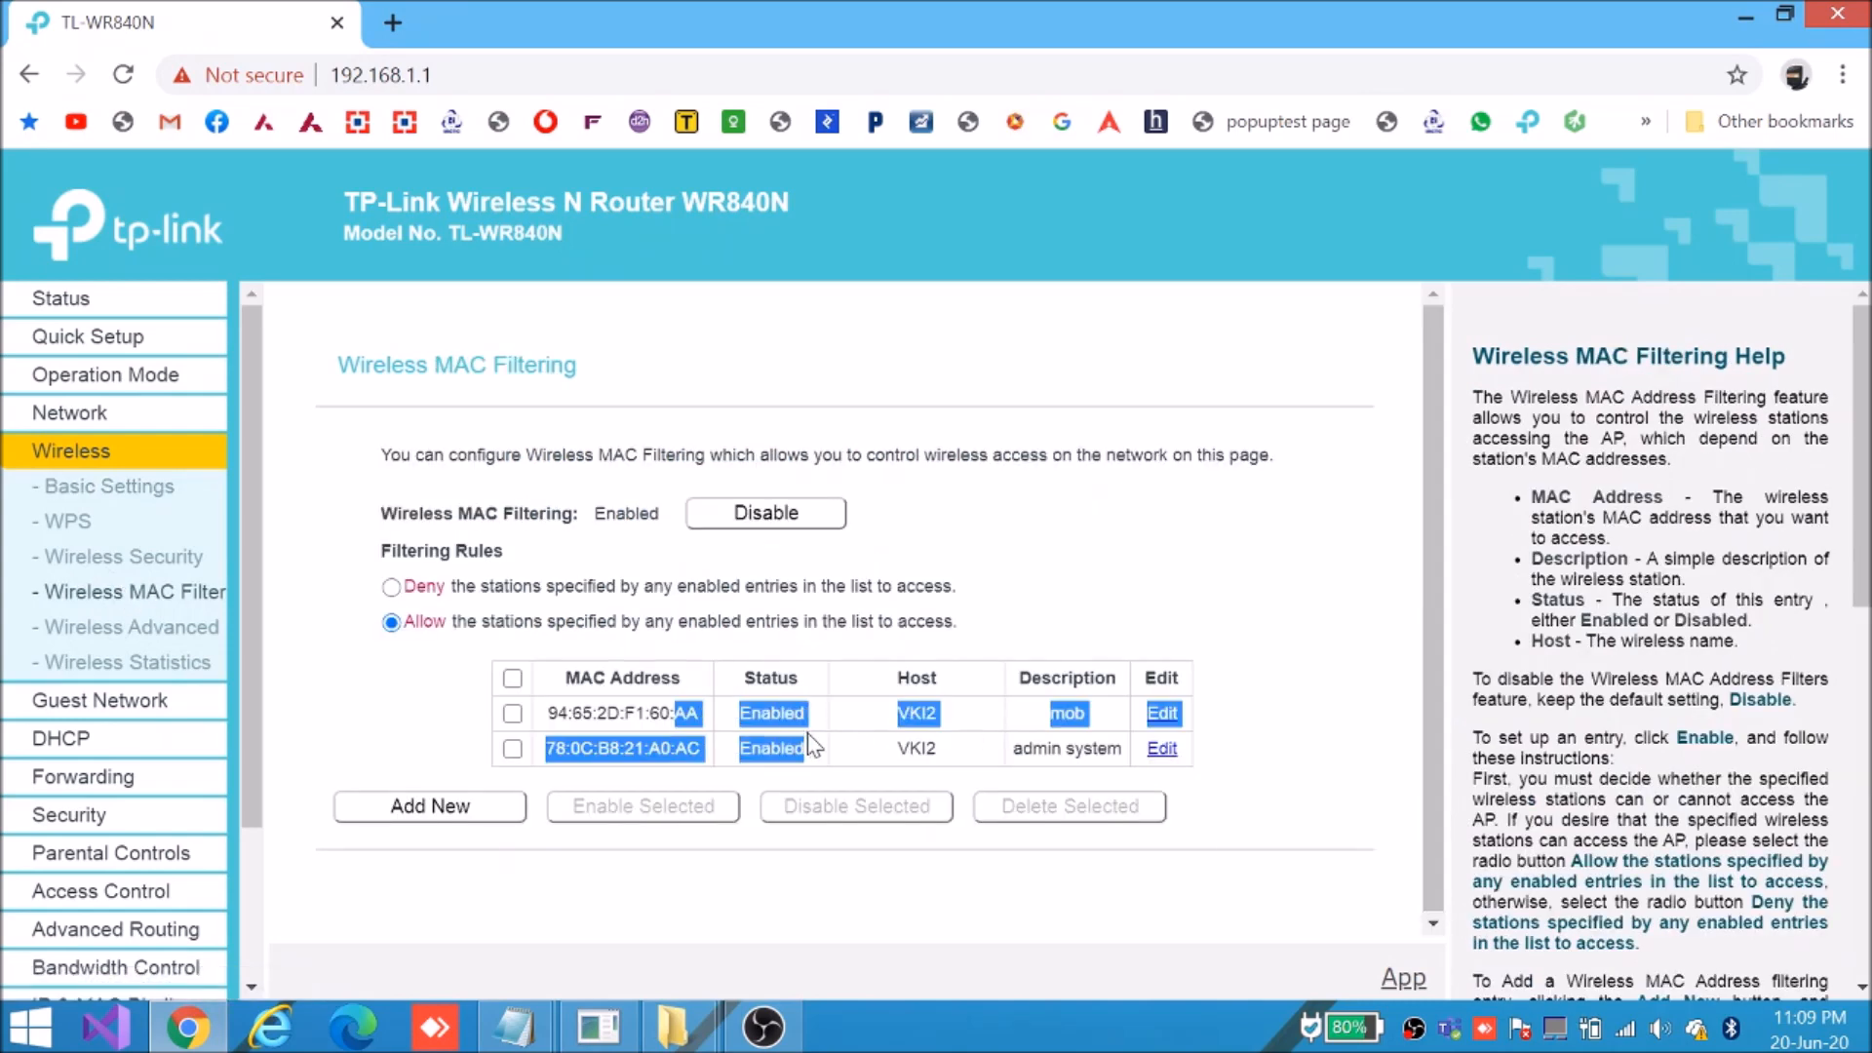